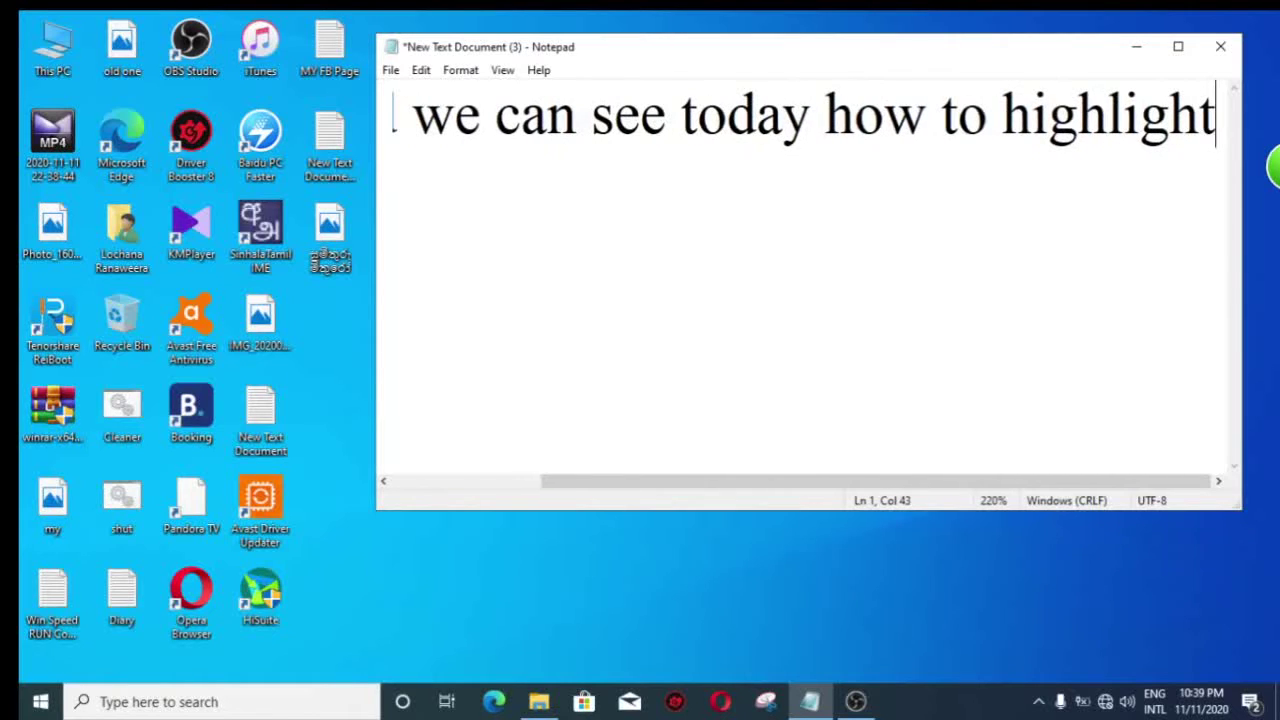
# - Add a second line to the note reading "mouse pointer without any software"
pyautogui.press('Return')
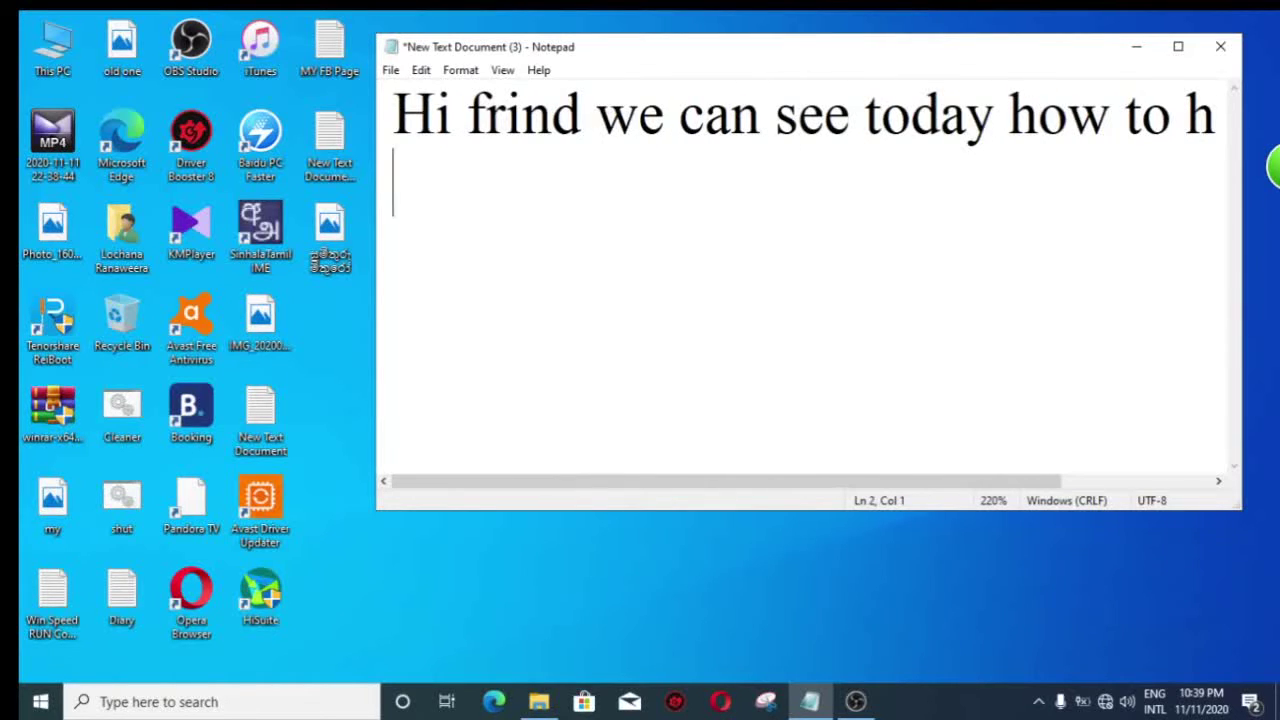
pyautogui.write('mouse')
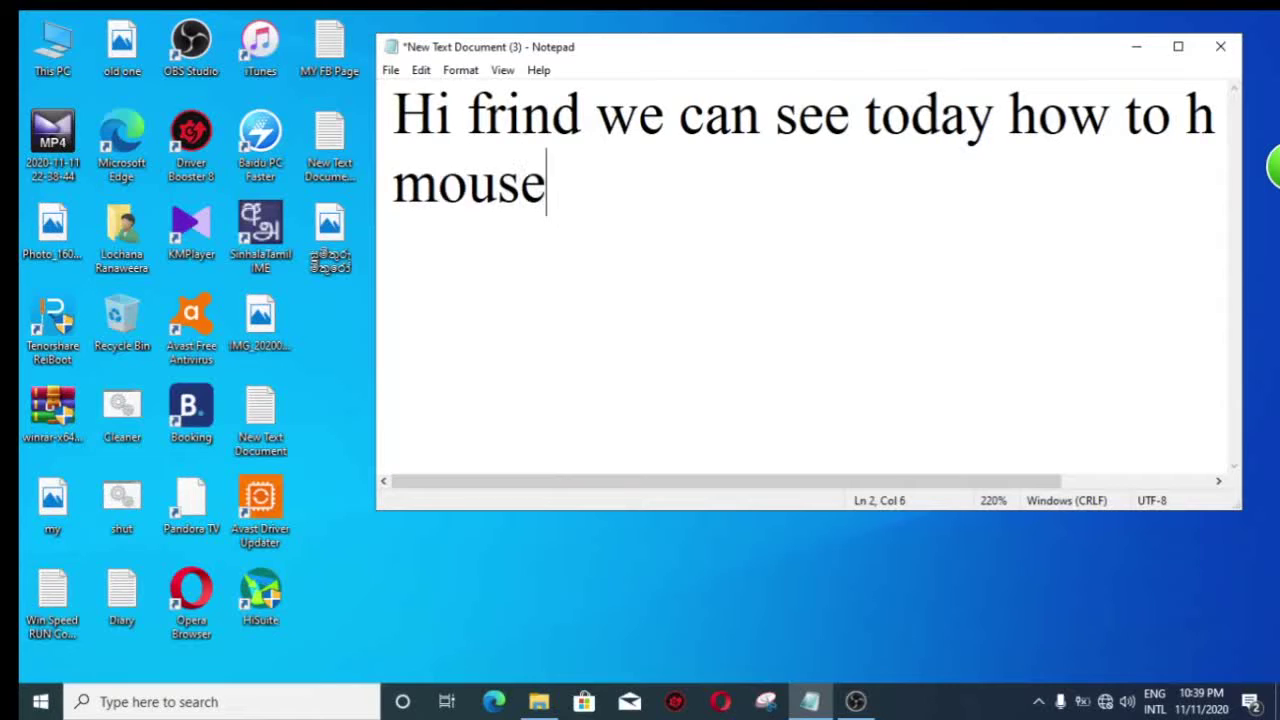
pyautogui.write(' poin')
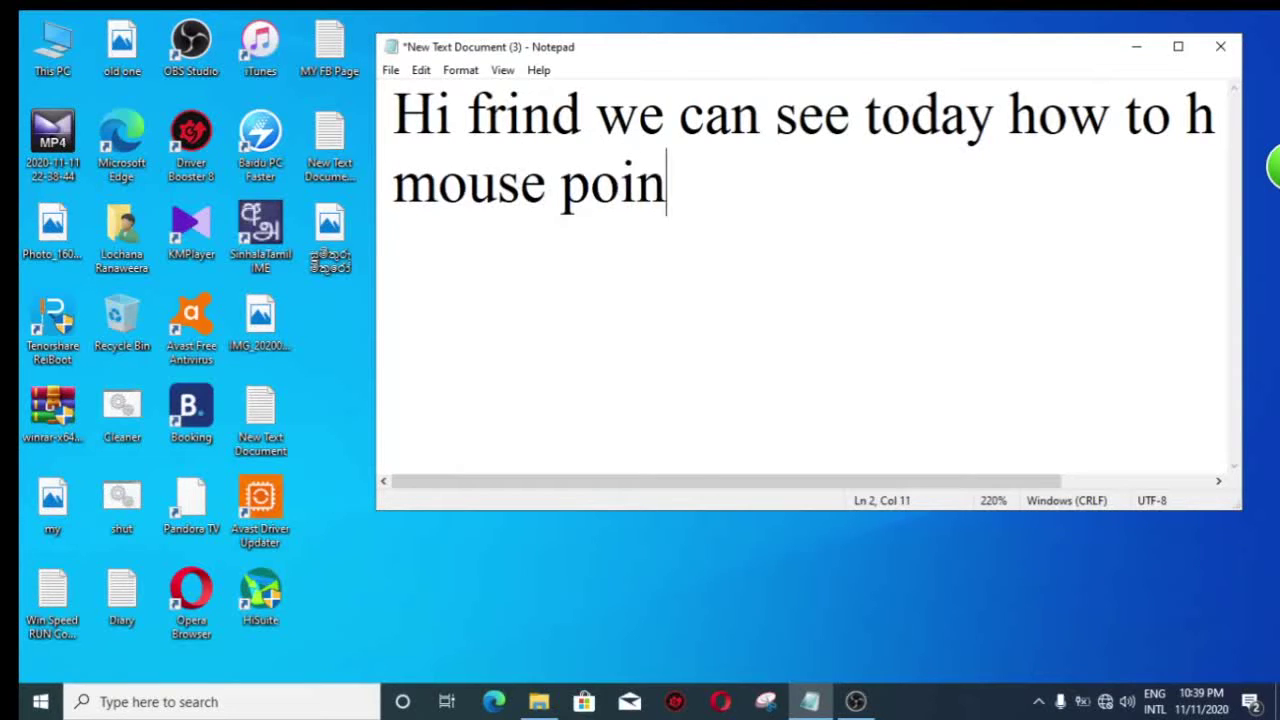
pyautogui.write('ter ')
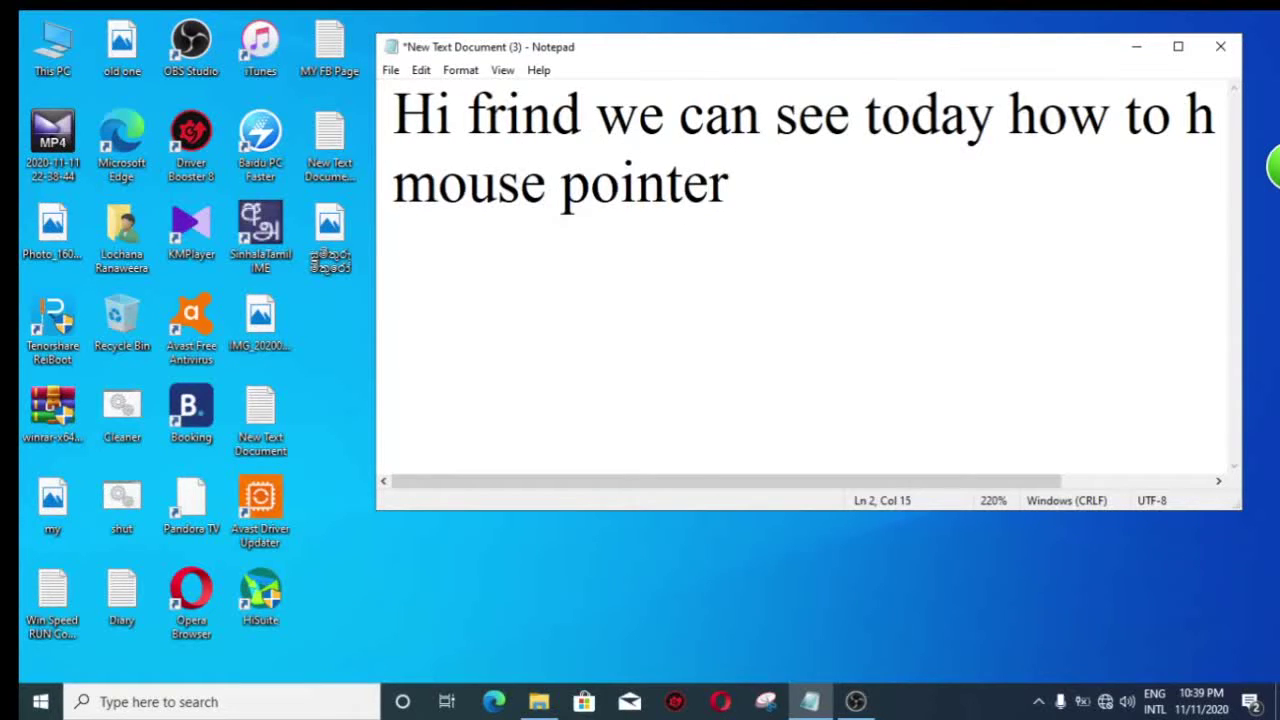
pyautogui.write('with')
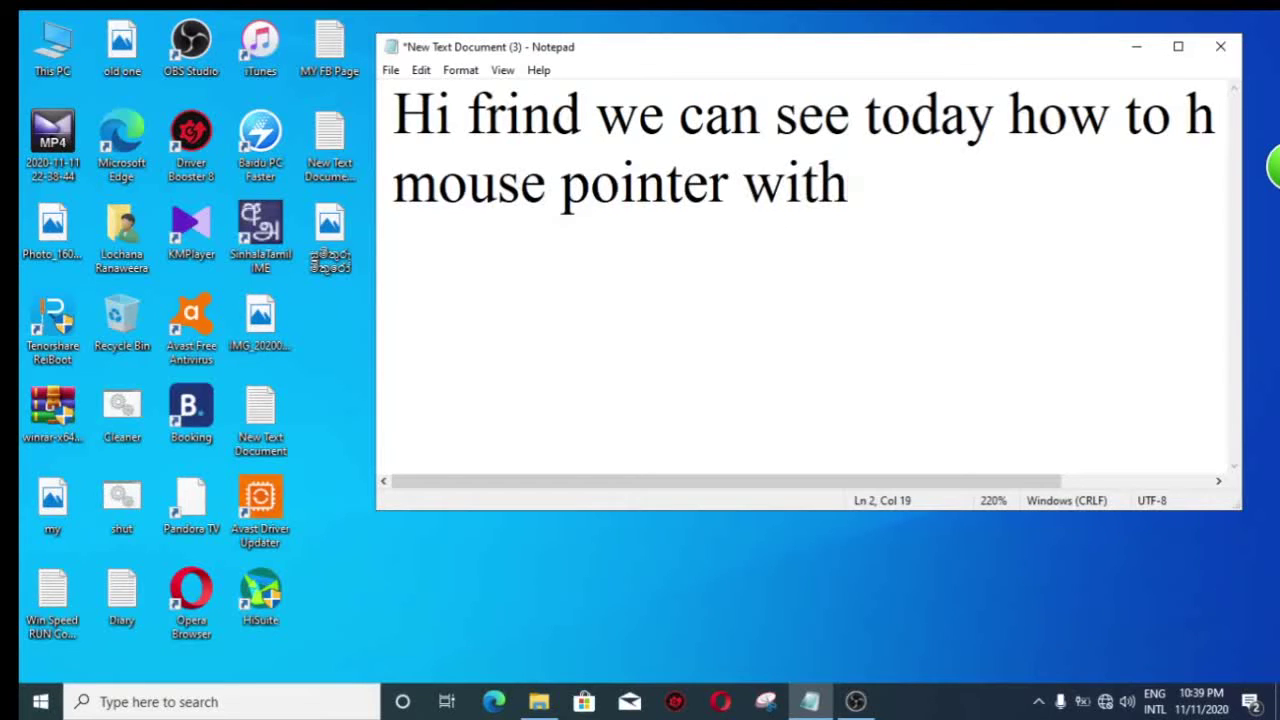
pyautogui.write('out ')
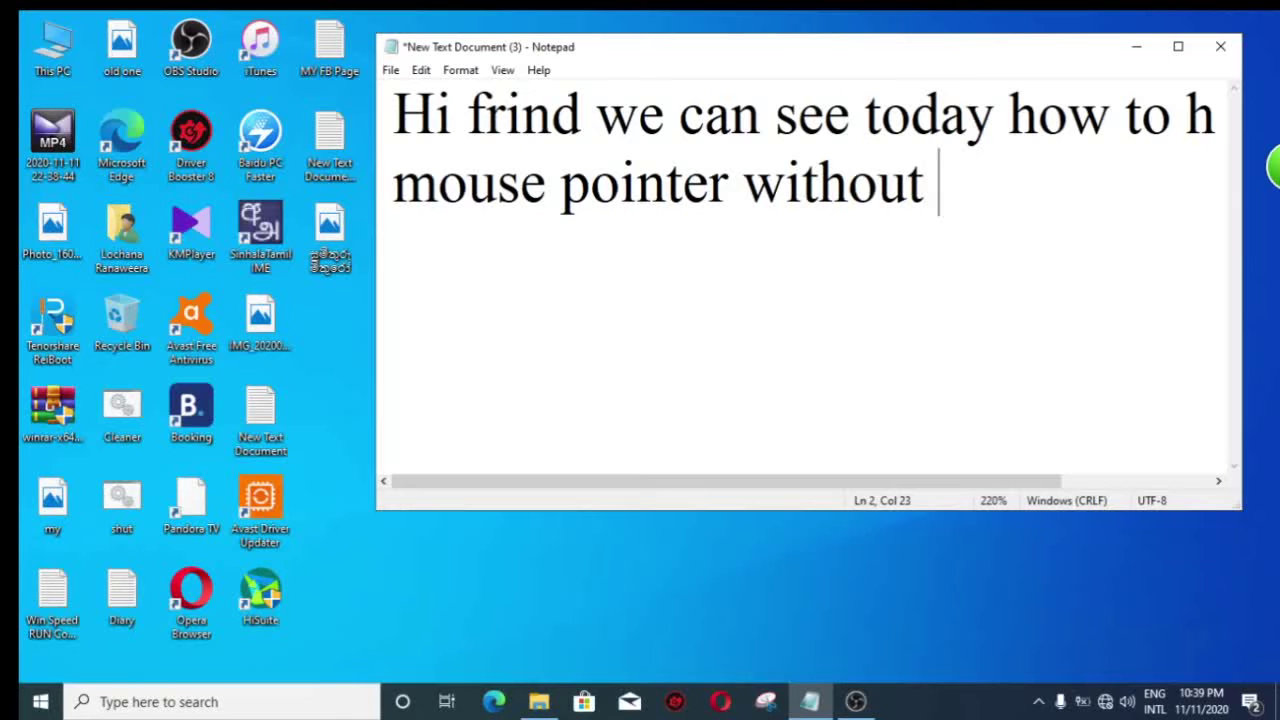
pyautogui.write('an')
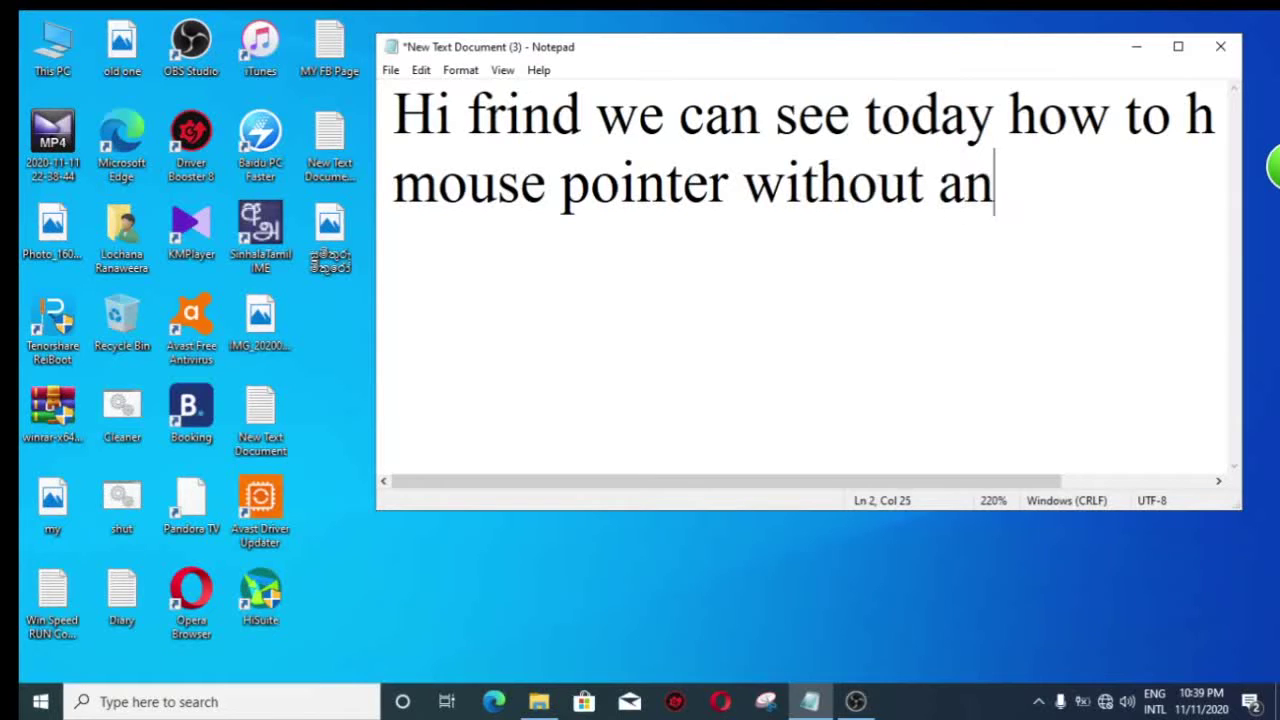
pyautogui.write('y so')
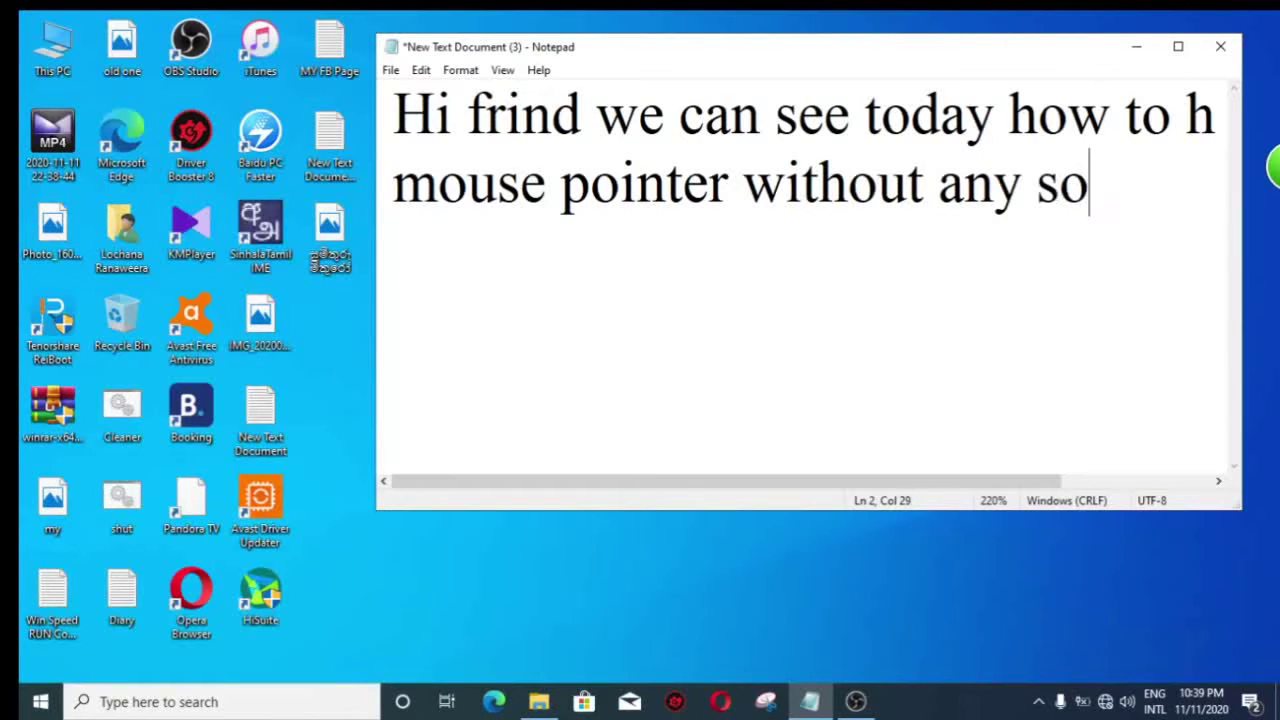
pyautogui.write('ftware')
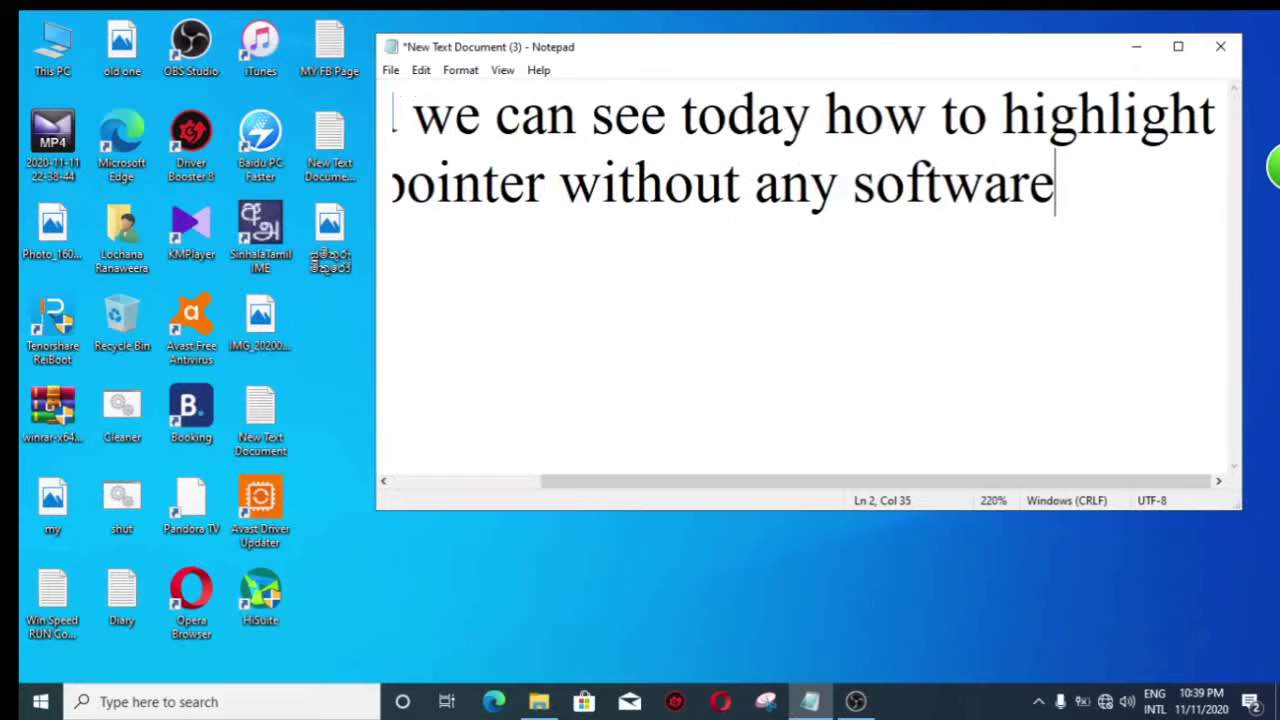
# - Replace all of the note's text with "now we can start"
pyautogui.hotkey('ctrl', 'a')
pyautogui.press('BackSpace')
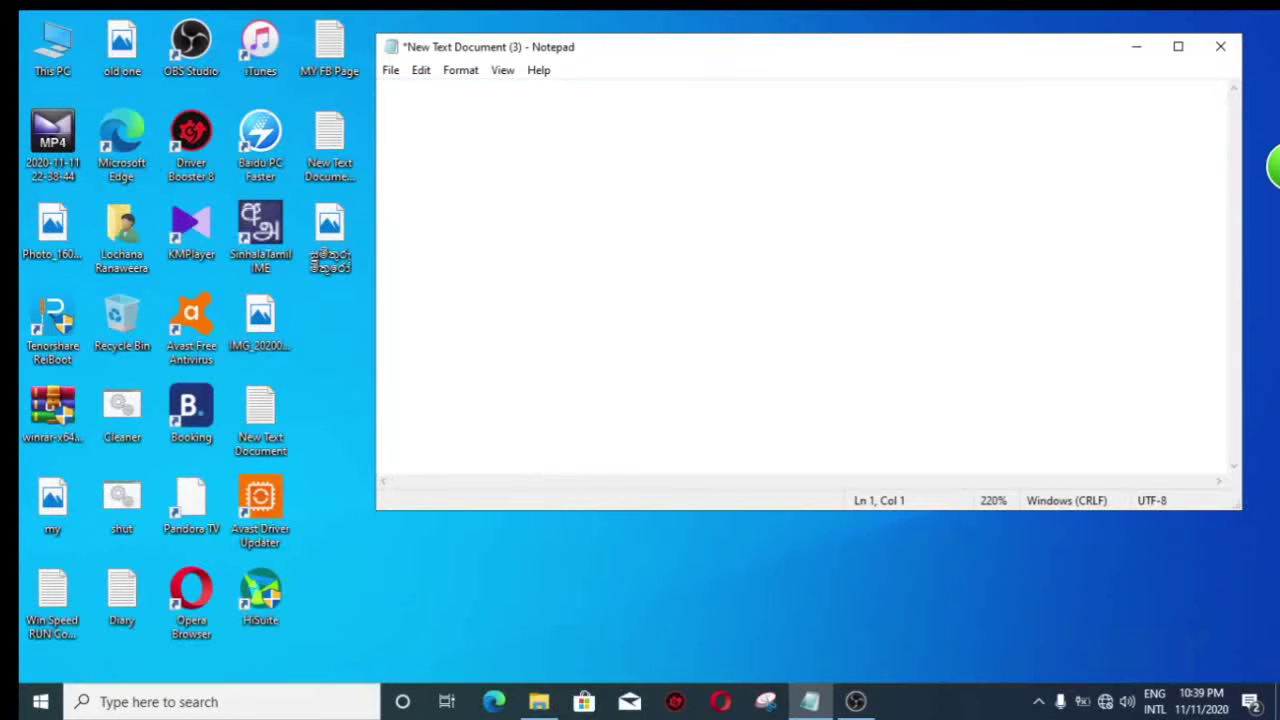
pyautogui.write('ok')
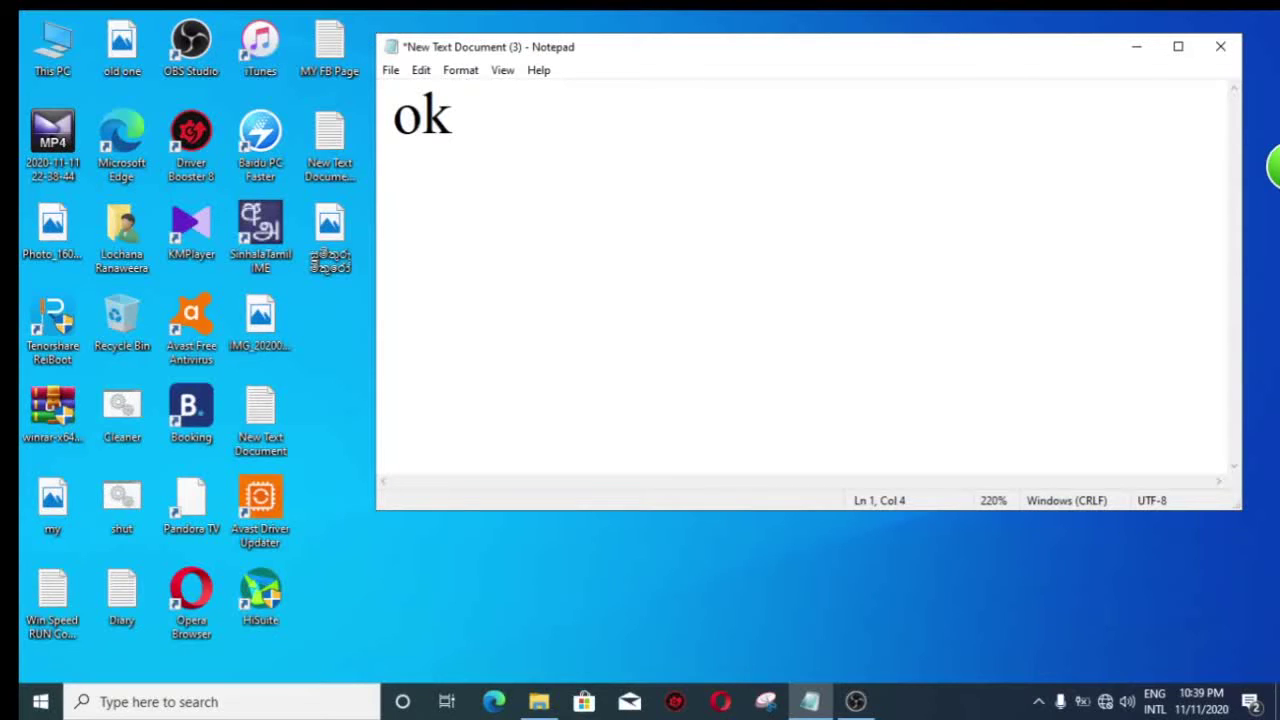
pyautogui.press('BackSpace')
pyautogui.press('BackSpace')
pyautogui.press('BackSpace')
pyautogui.write('n')
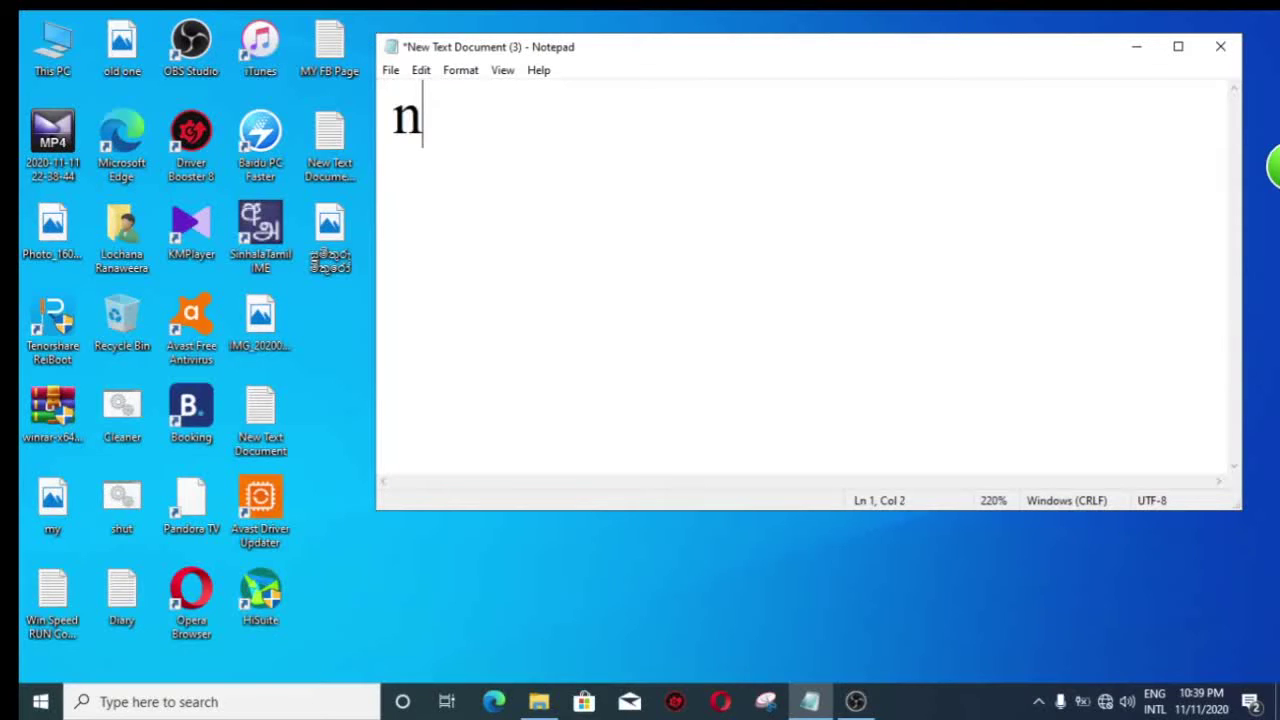
pyautogui.write('ow we ')
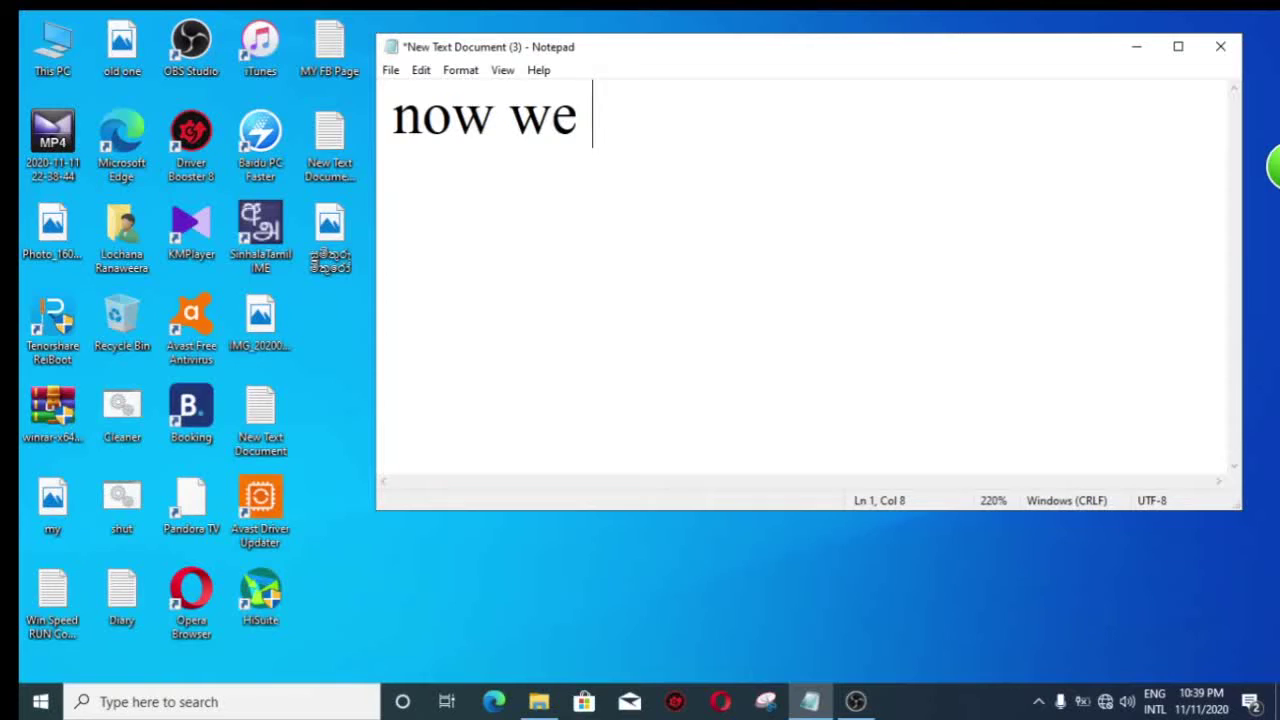
pyautogui.write('can ')
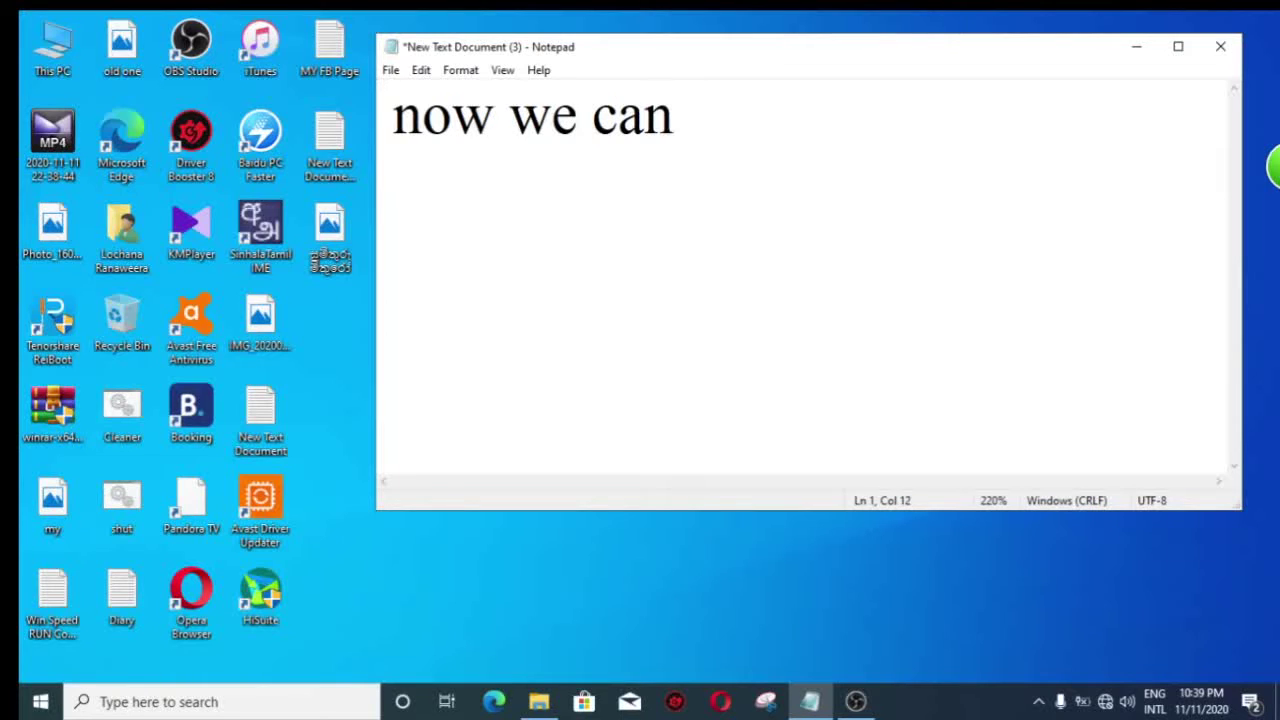
pyautogui.write('start')
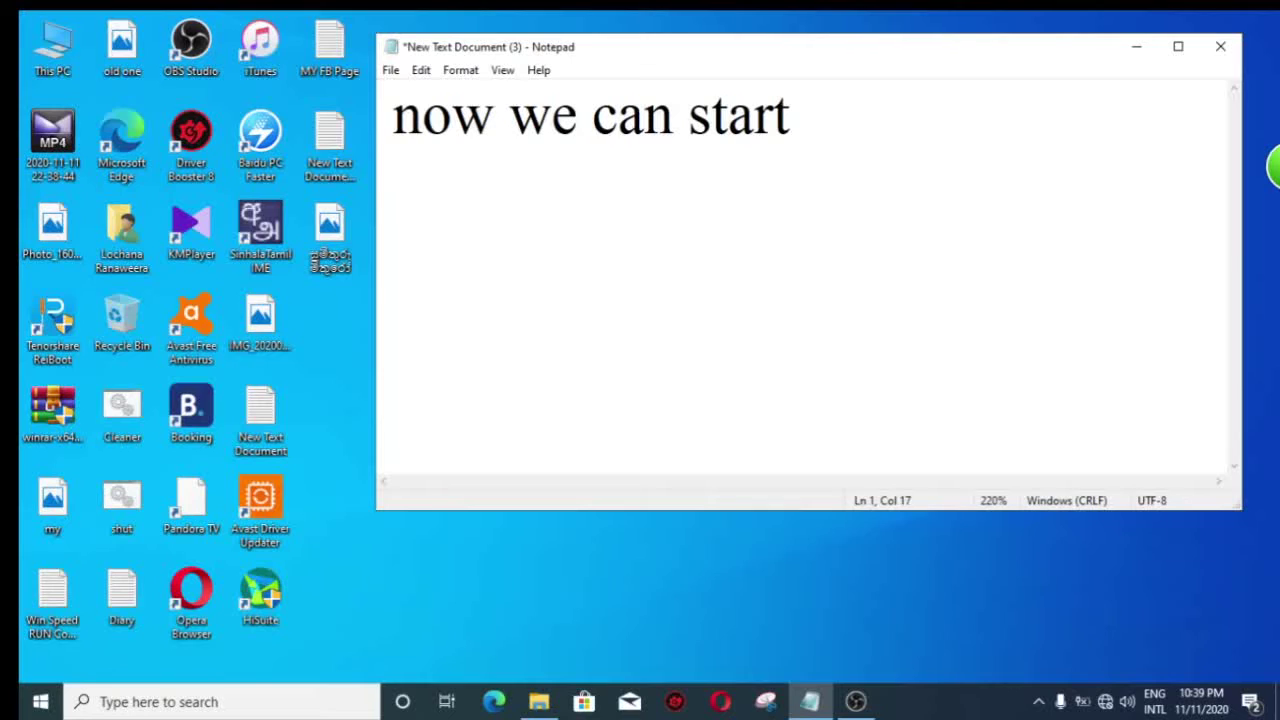
# - Add a second line to the note reading "first Type search bar mouse setting"
pyautogui.press('Return')
pyautogui.write('fir')
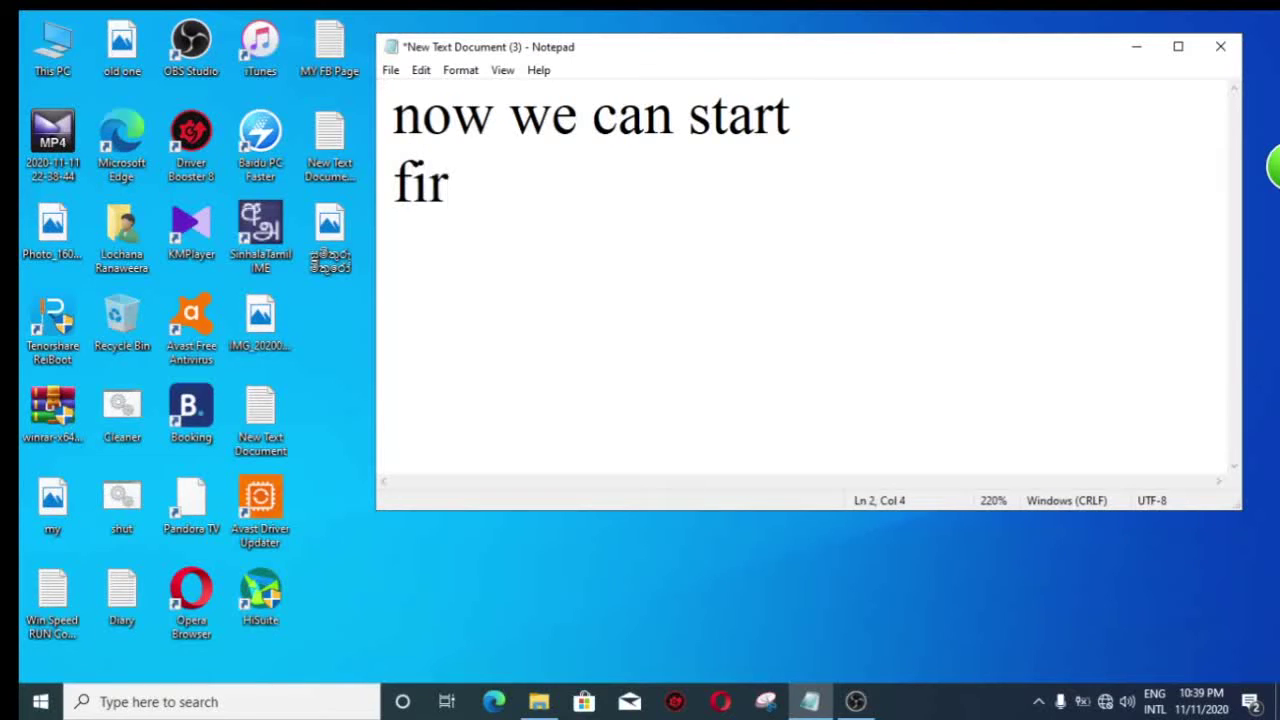
pyautogui.write('st T')
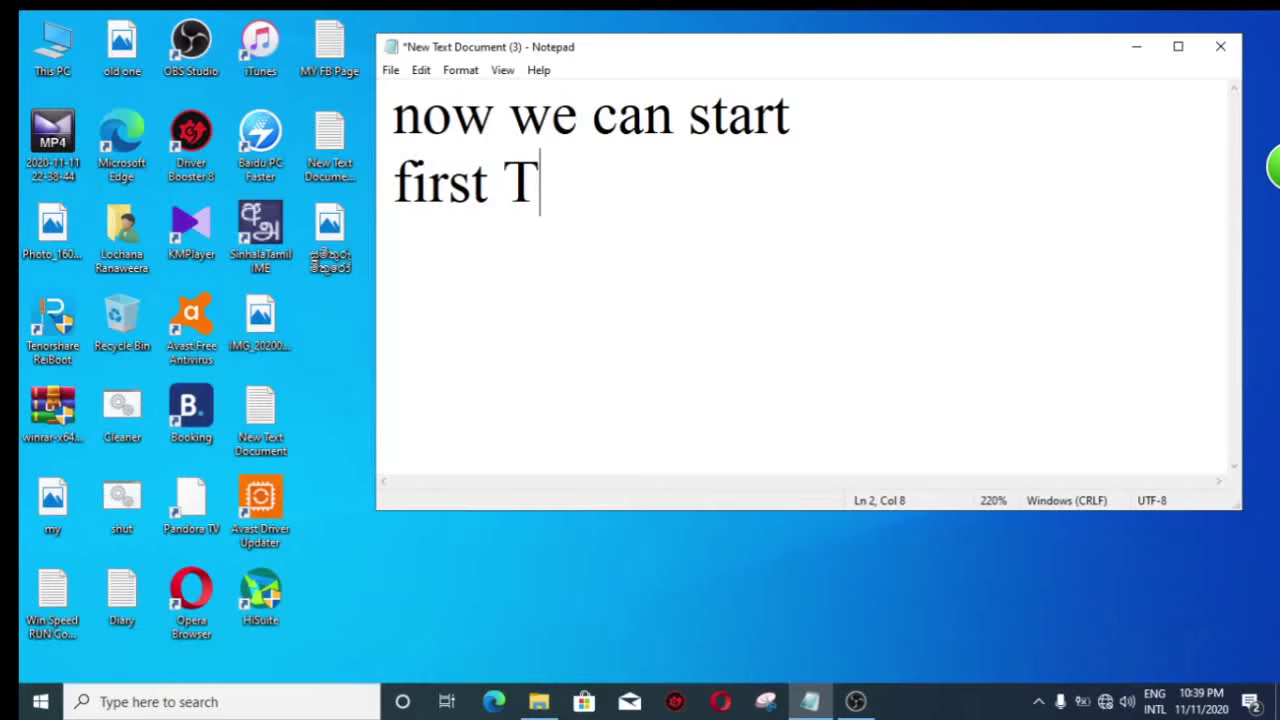
pyautogui.write('ype ')
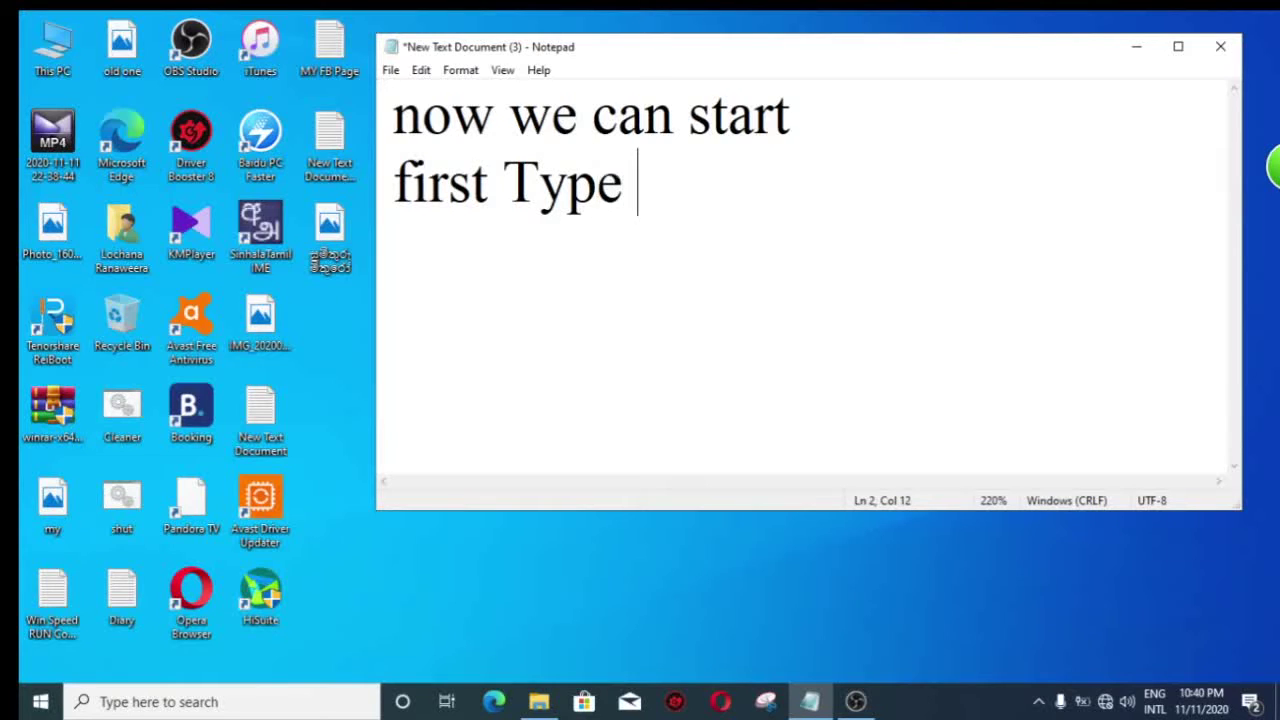
pyautogui.write('ser')
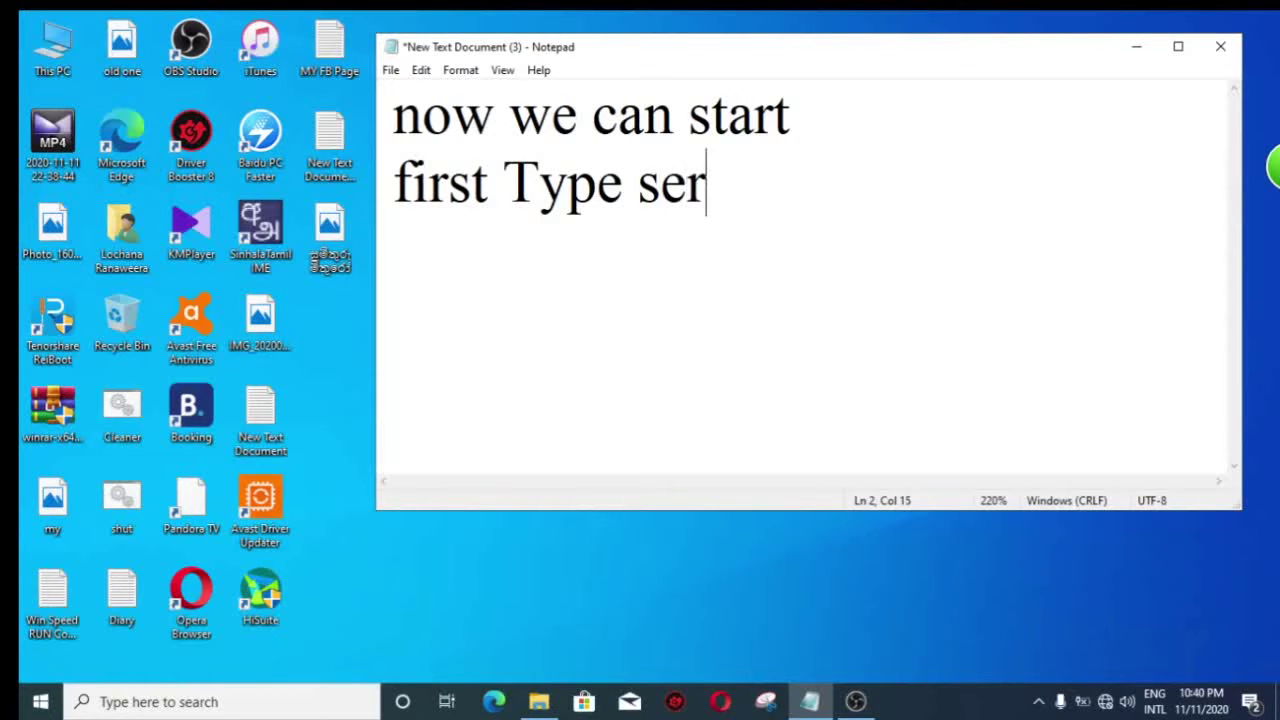
pyautogui.press('BackSpace')
pyautogui.write('a')
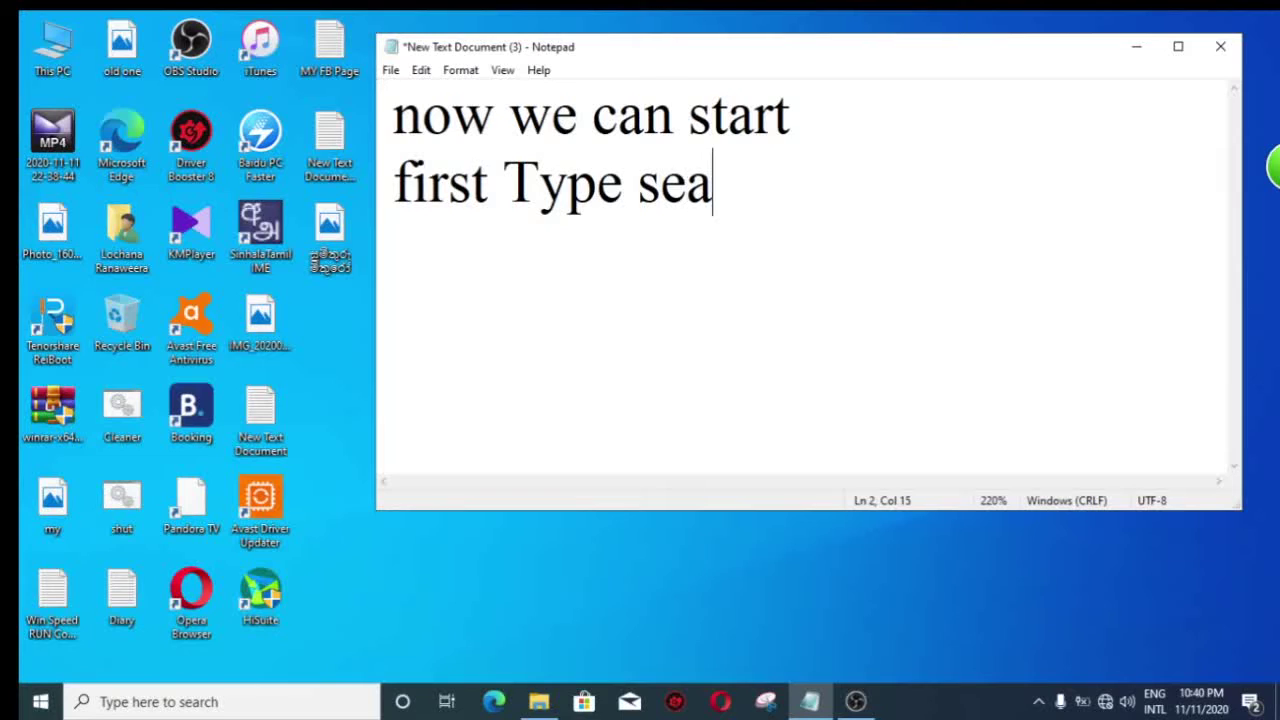
pyautogui.write('rch ')
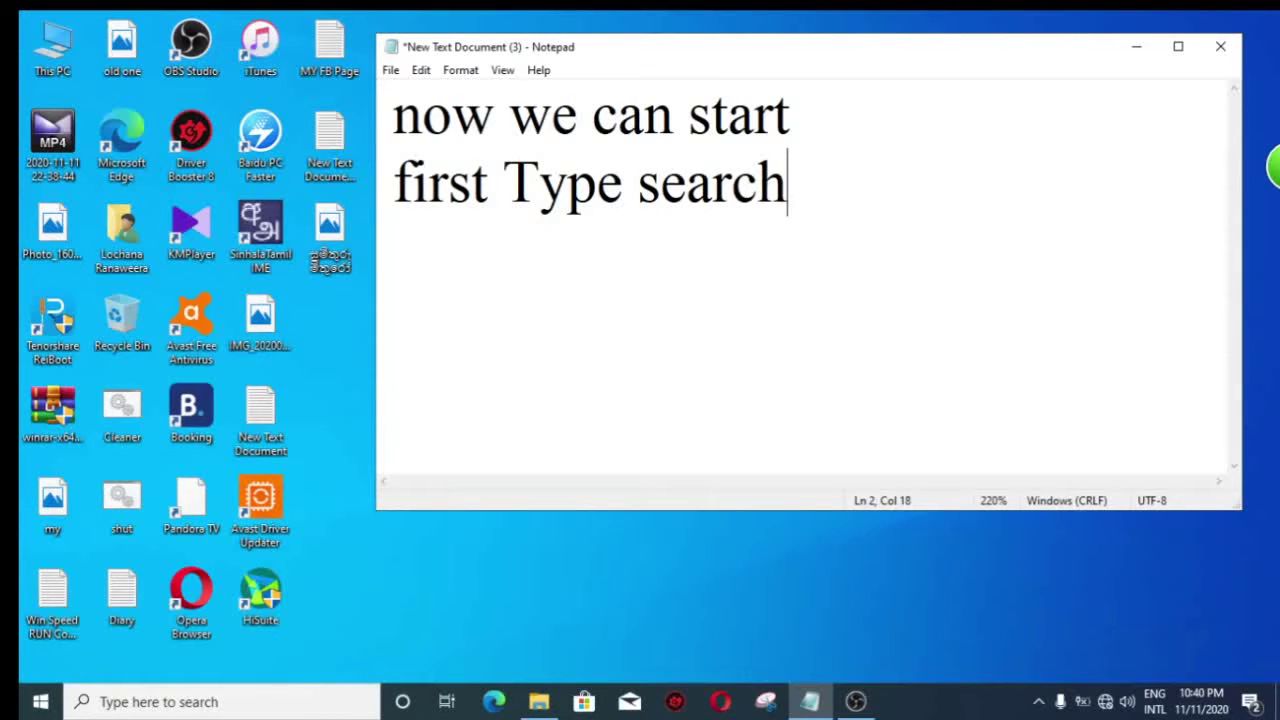
pyautogui.write('bar')
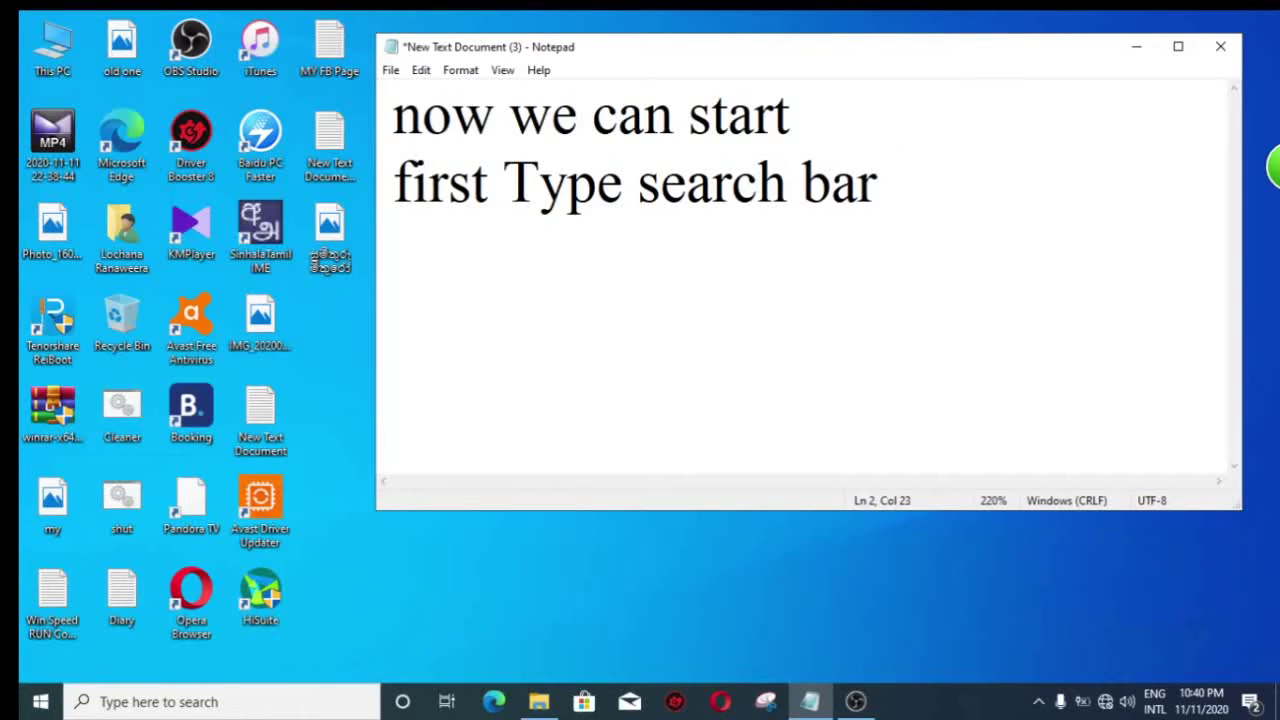
pyautogui.write(' m')
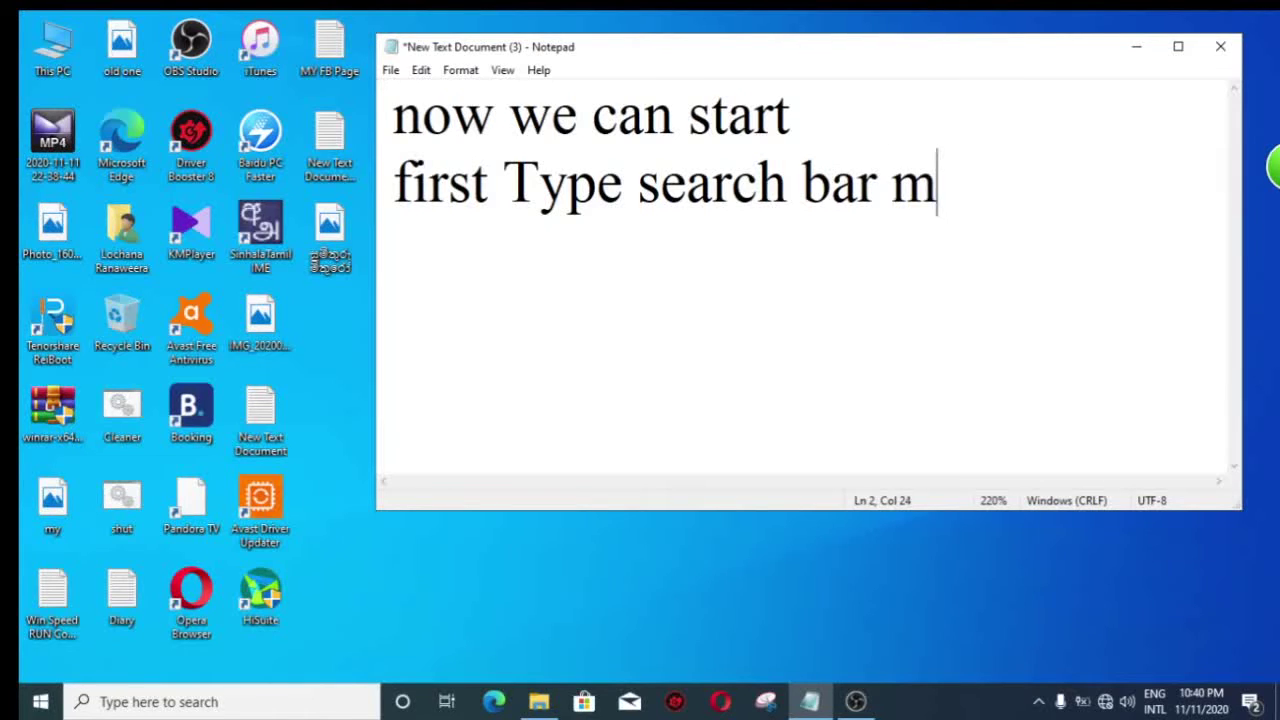
pyautogui.write('ouse')
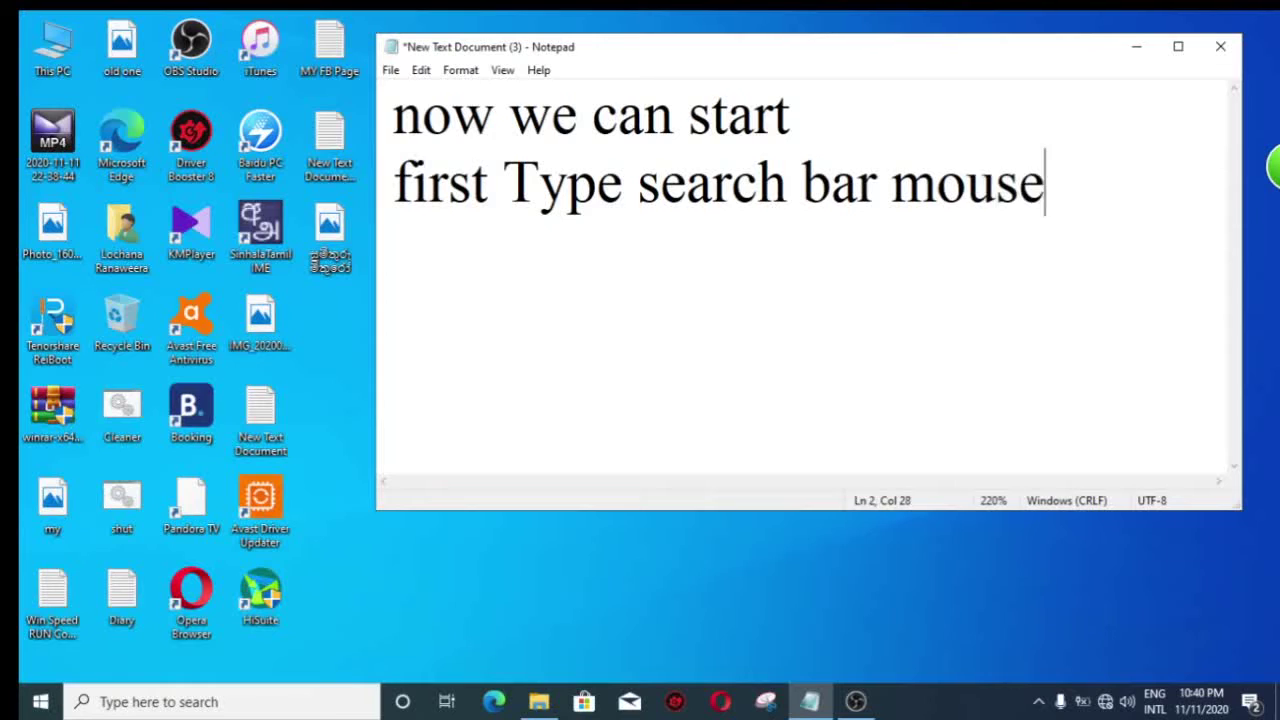
pyautogui.write(' setti')
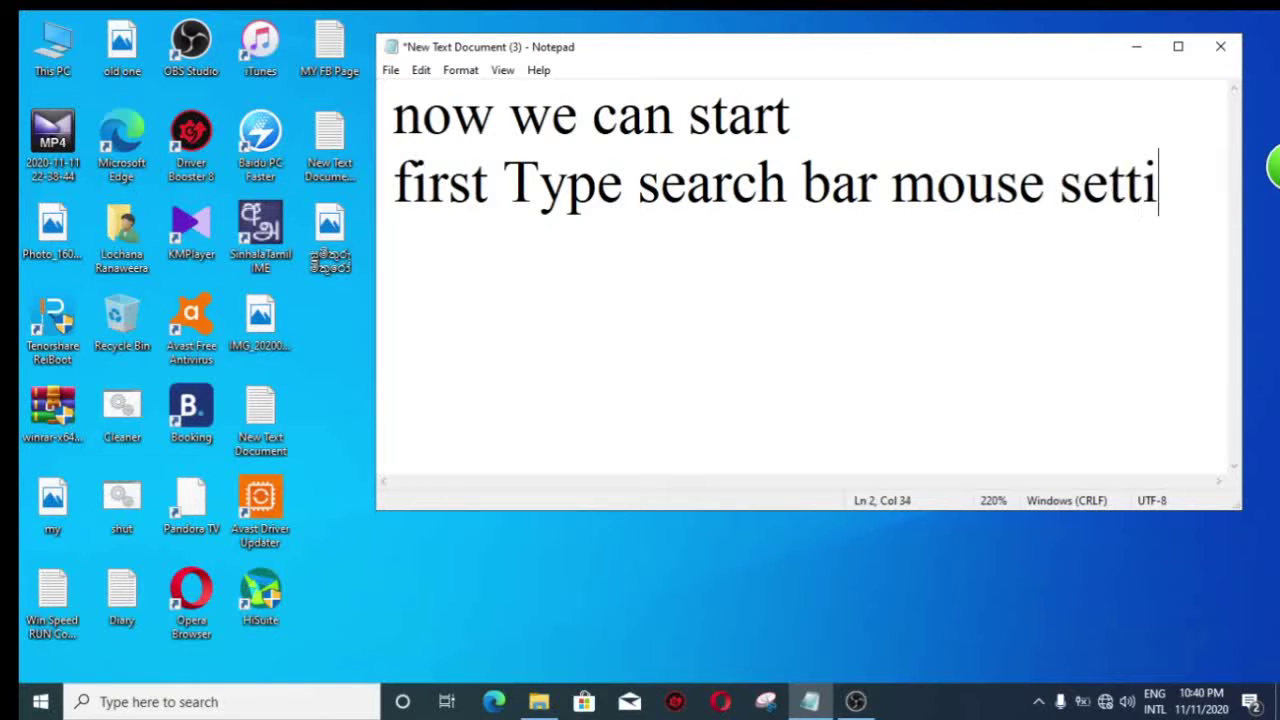
pyautogui.write('ng')
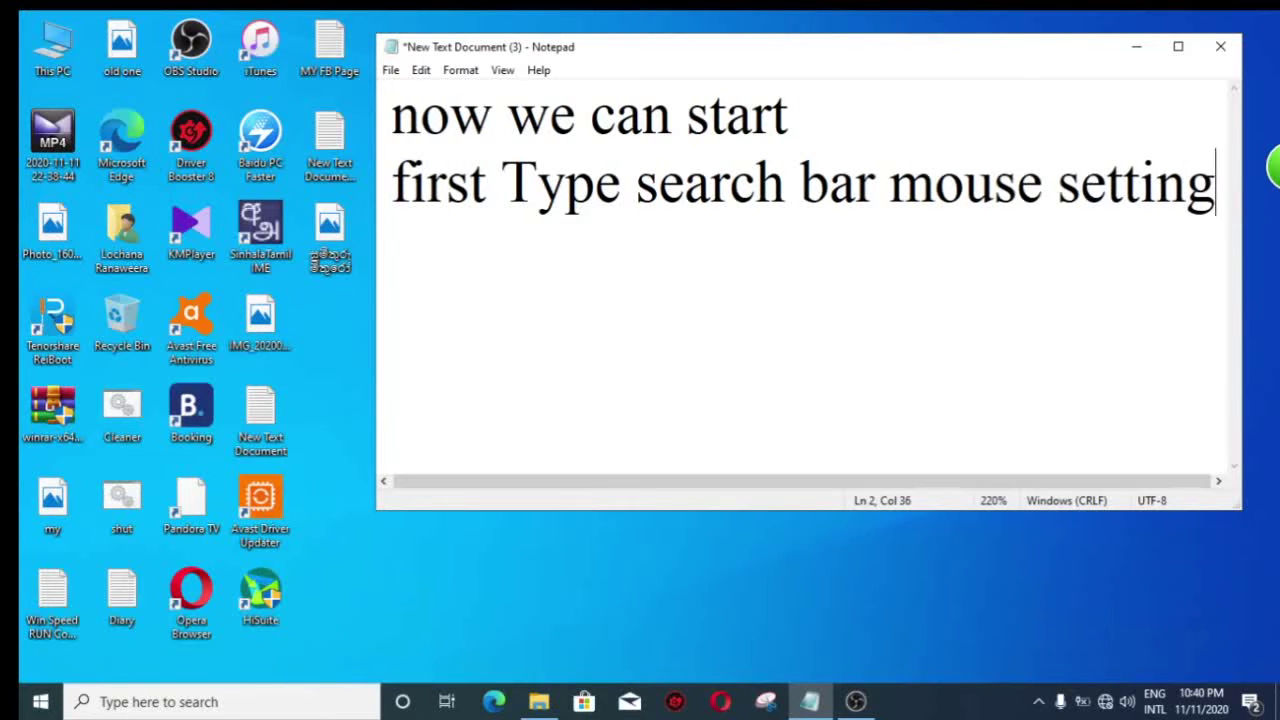
# - Clear the note's text, and search Windows for "mouse" to open the Mouse settings page
pyautogui.hotkey('ctrl', 'a')
pyautogui.press('BackSpace')
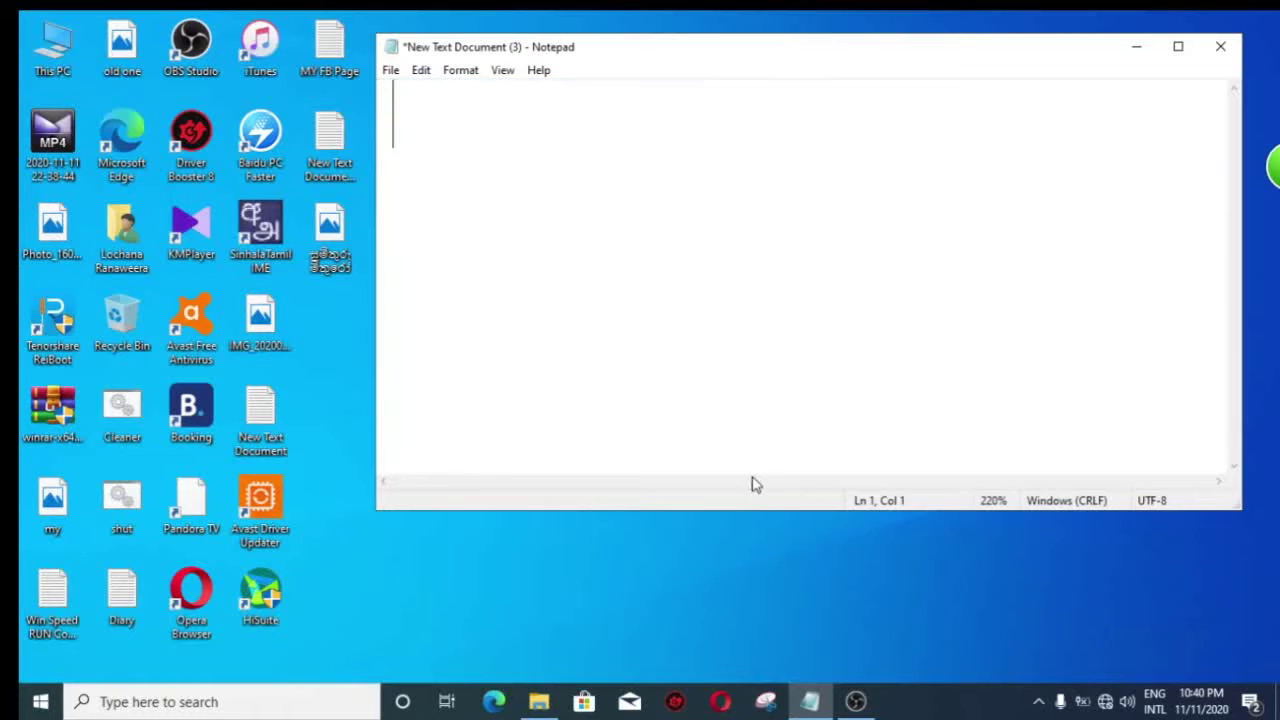
pyautogui.click(164, 704)
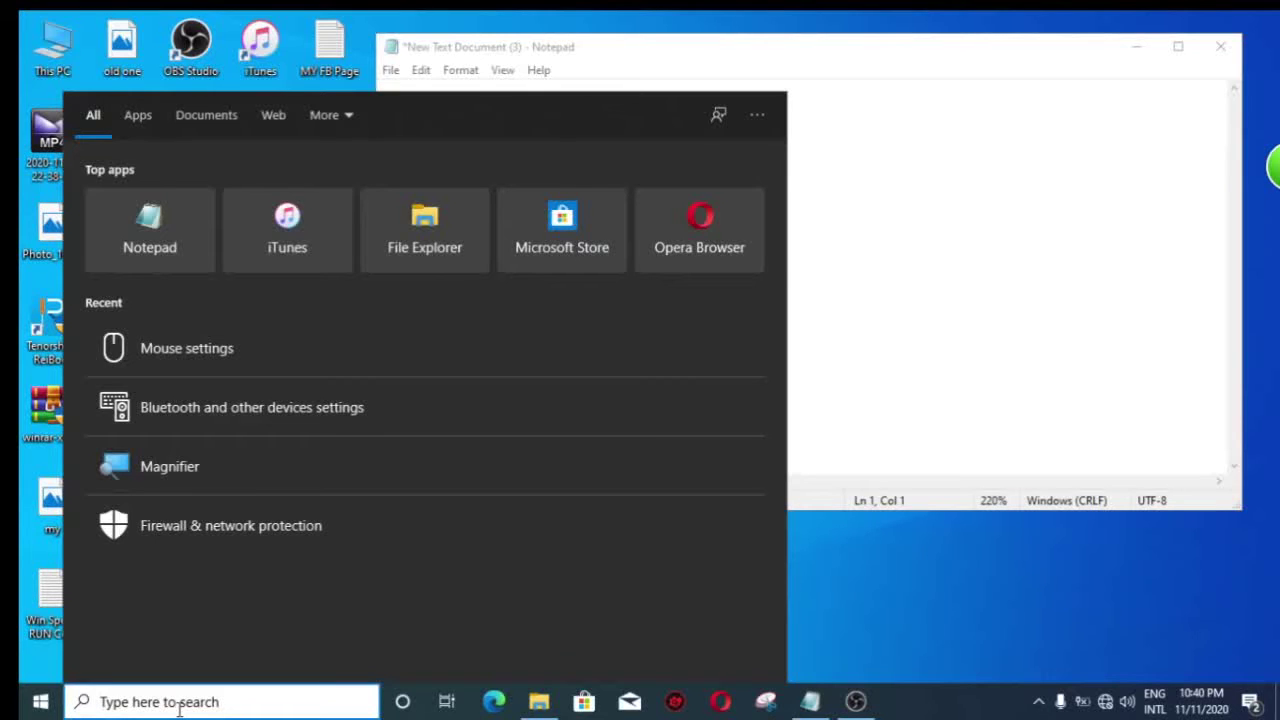
pyautogui.write('mo')
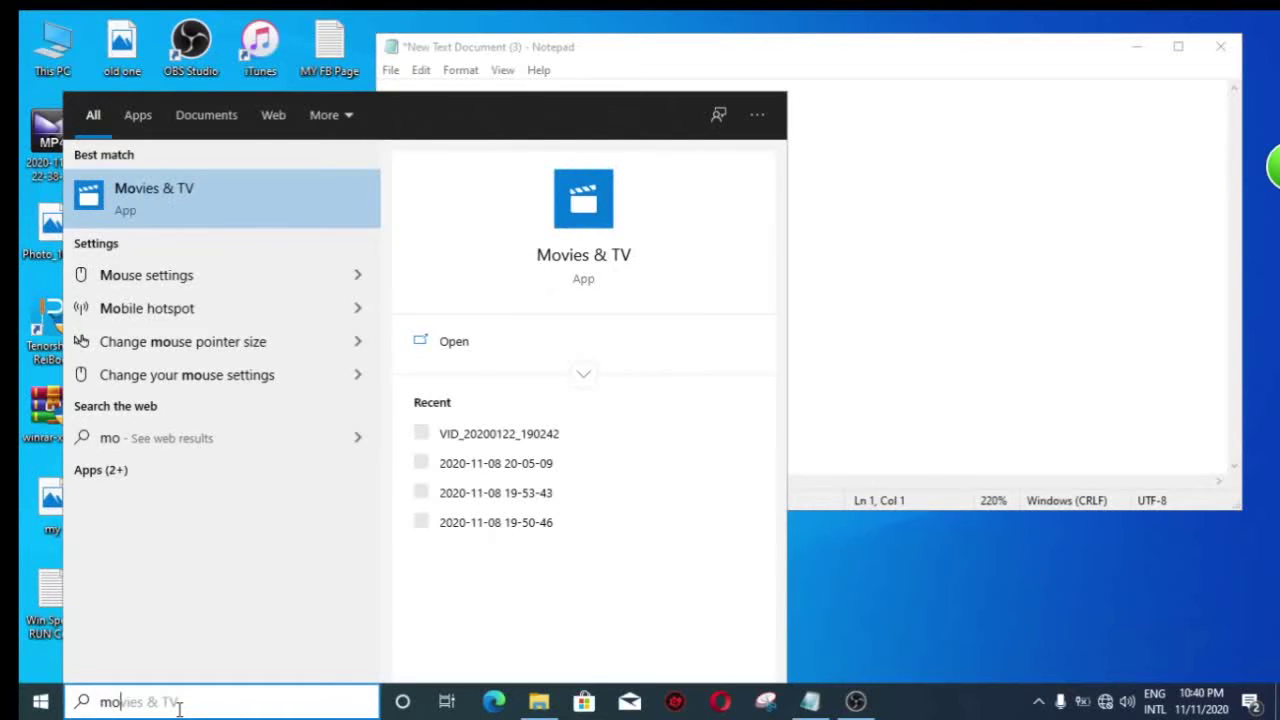
pyautogui.write('use')
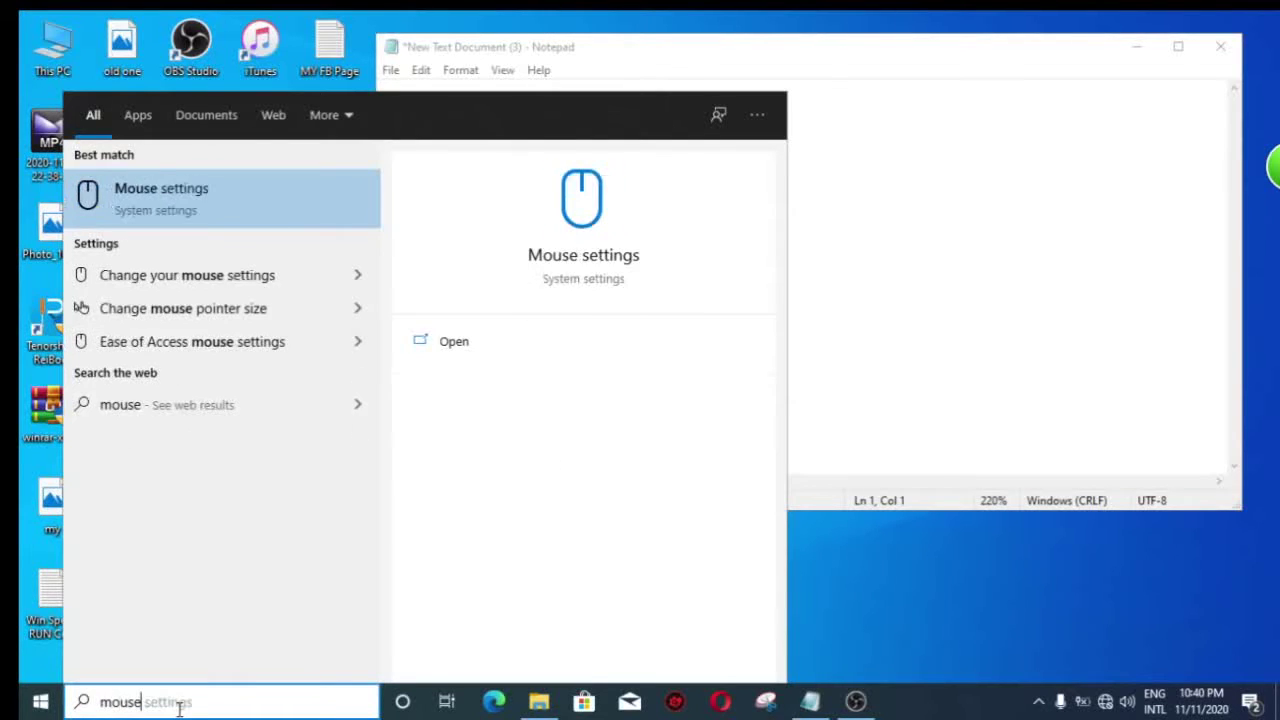
pyautogui.click(139, 206)
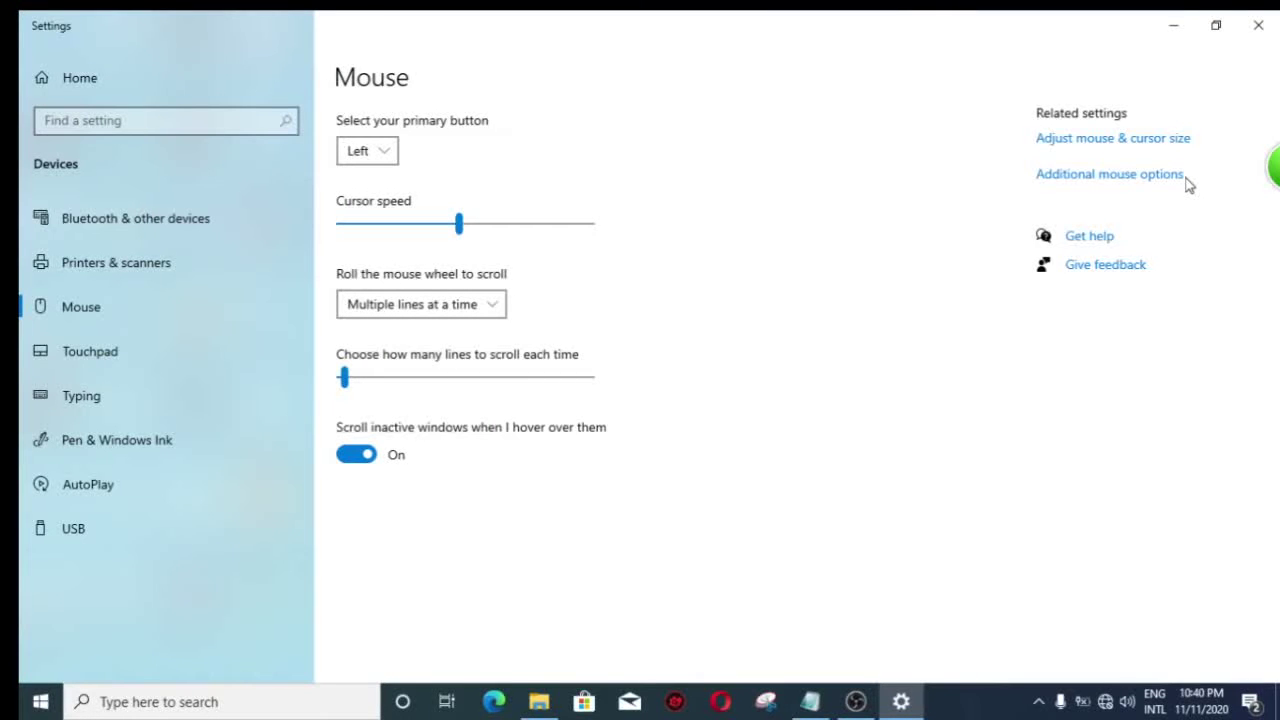
# - Switch to the Notepad note, move its window below the additional mouse options link, and write "Now click Additional mouse option"
pyautogui.click(810, 706)
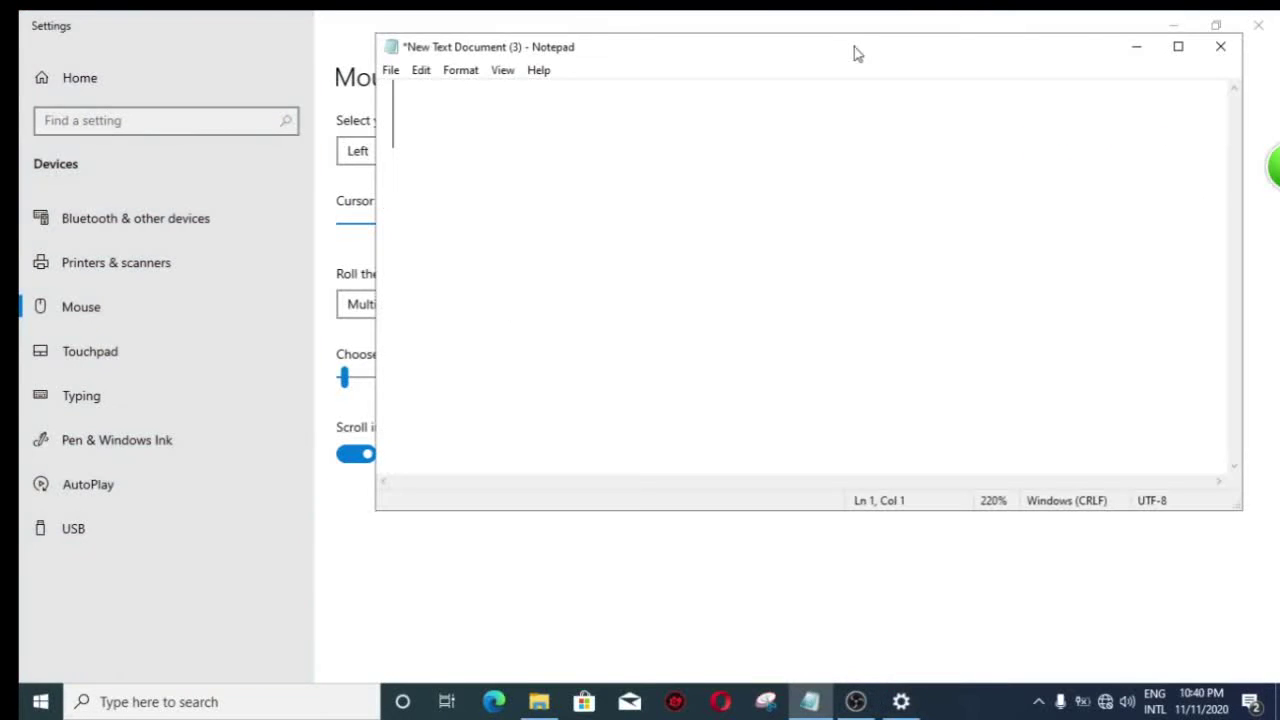
pyautogui.moveTo(855, 47); pyautogui.dragTo(798, 291)
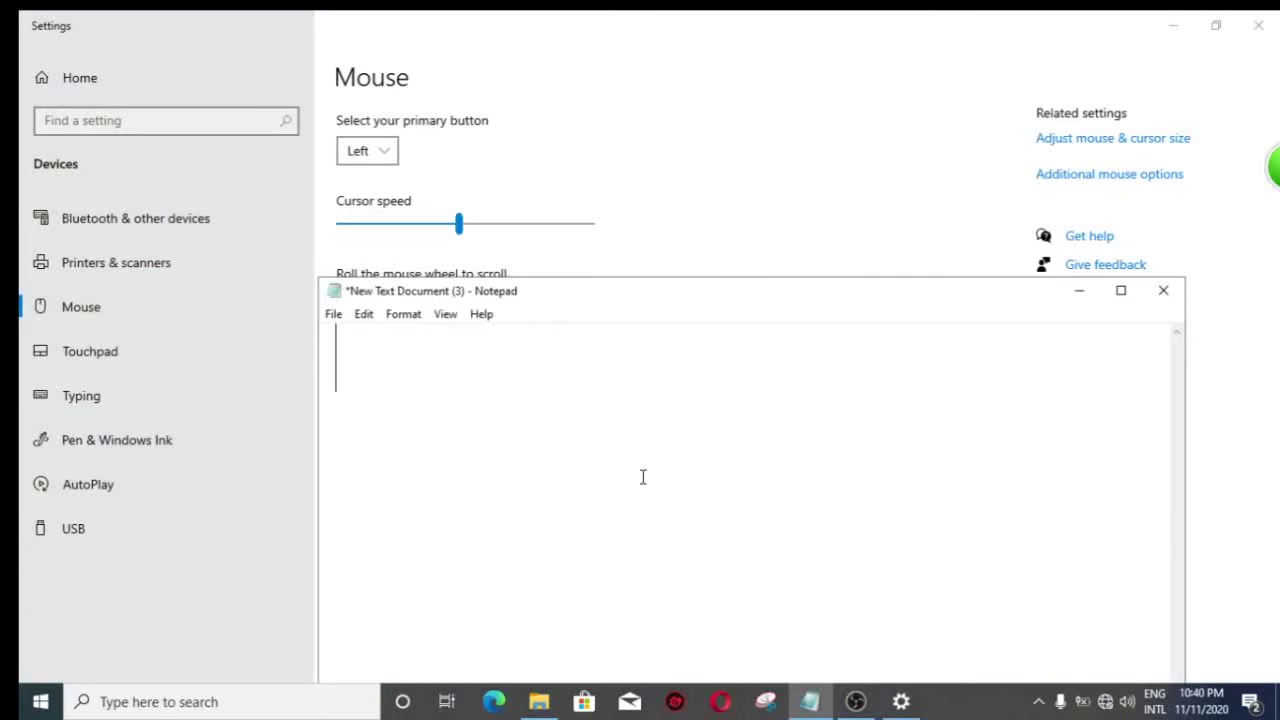
pyautogui.write('Now ')
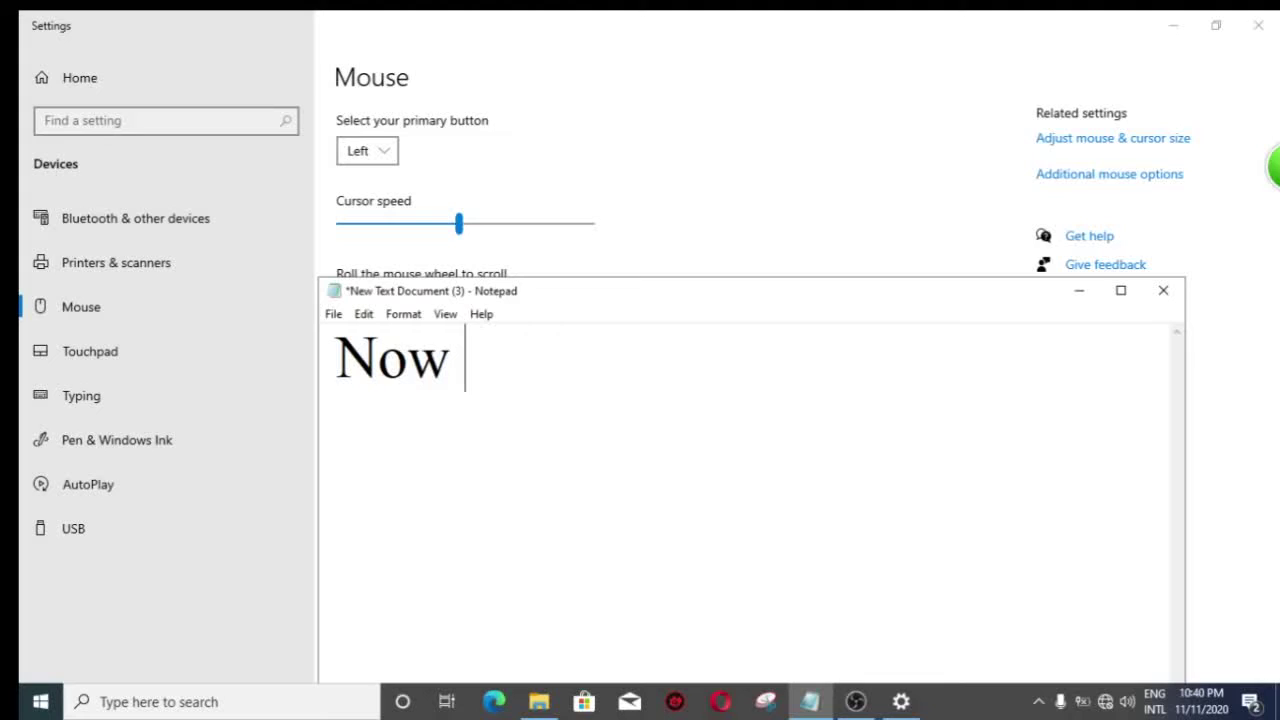
pyautogui.write('cli')
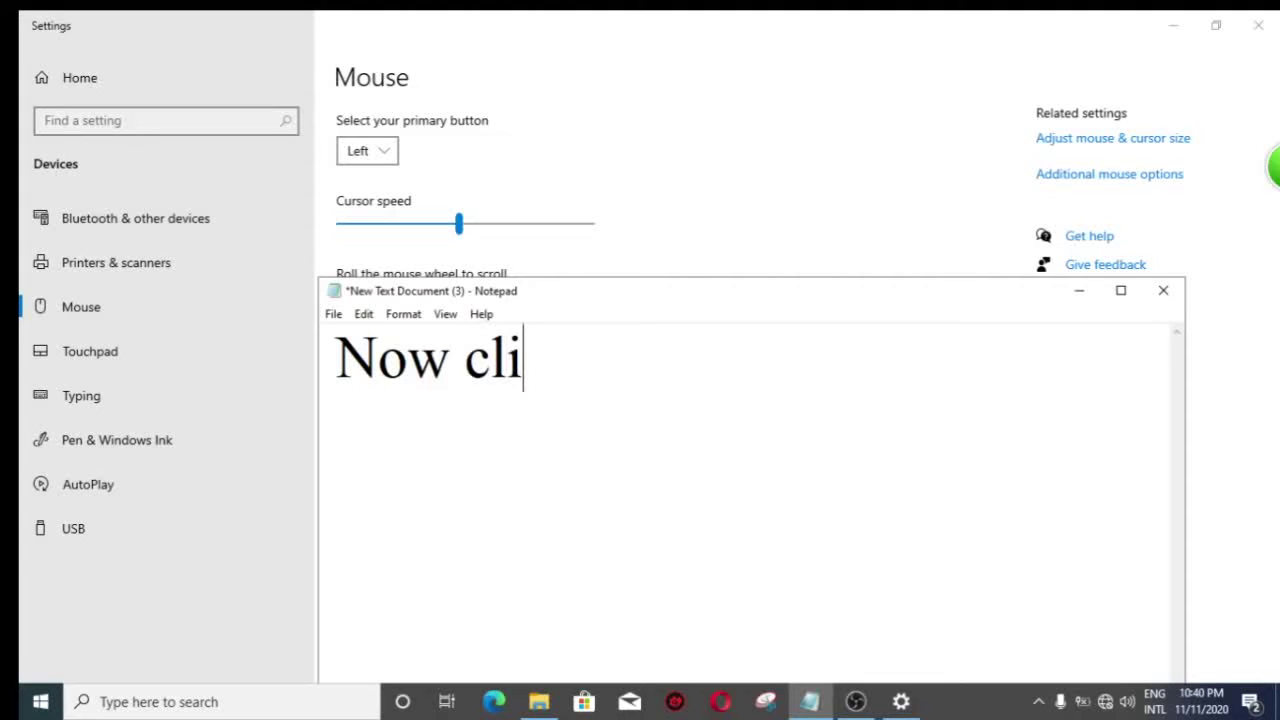
pyautogui.write('ck ')
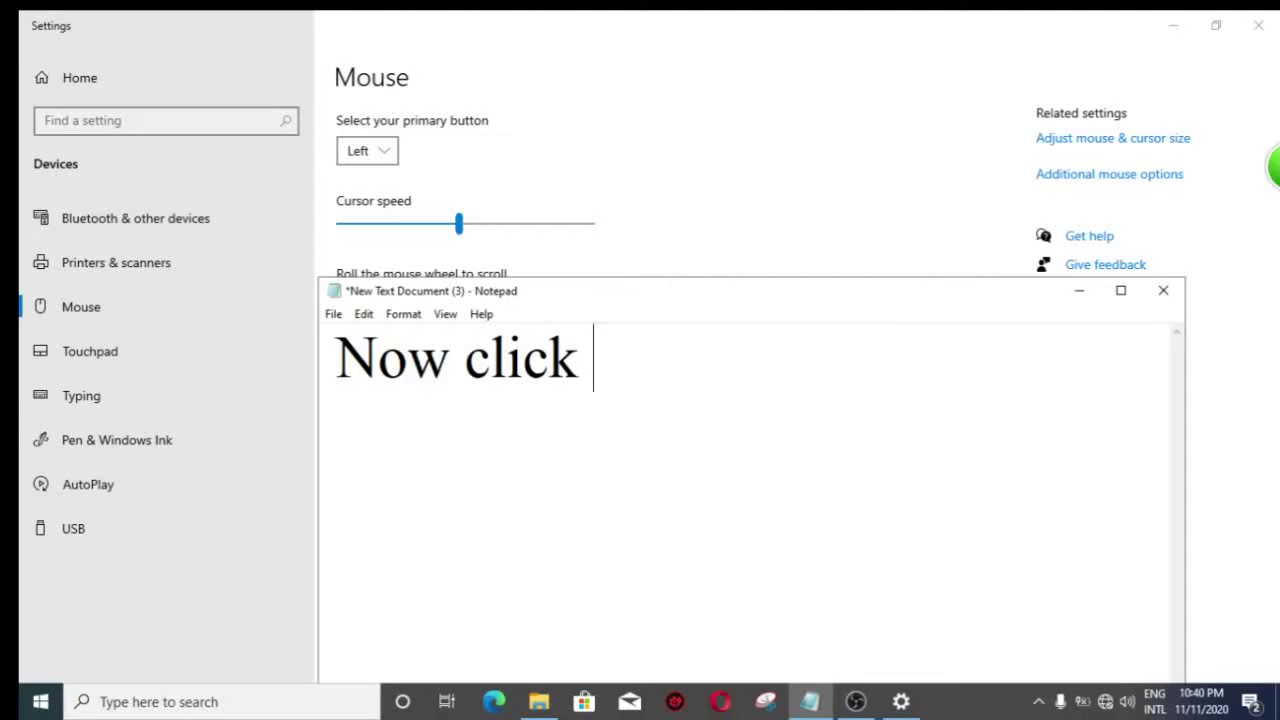
pyautogui.write('Ad')
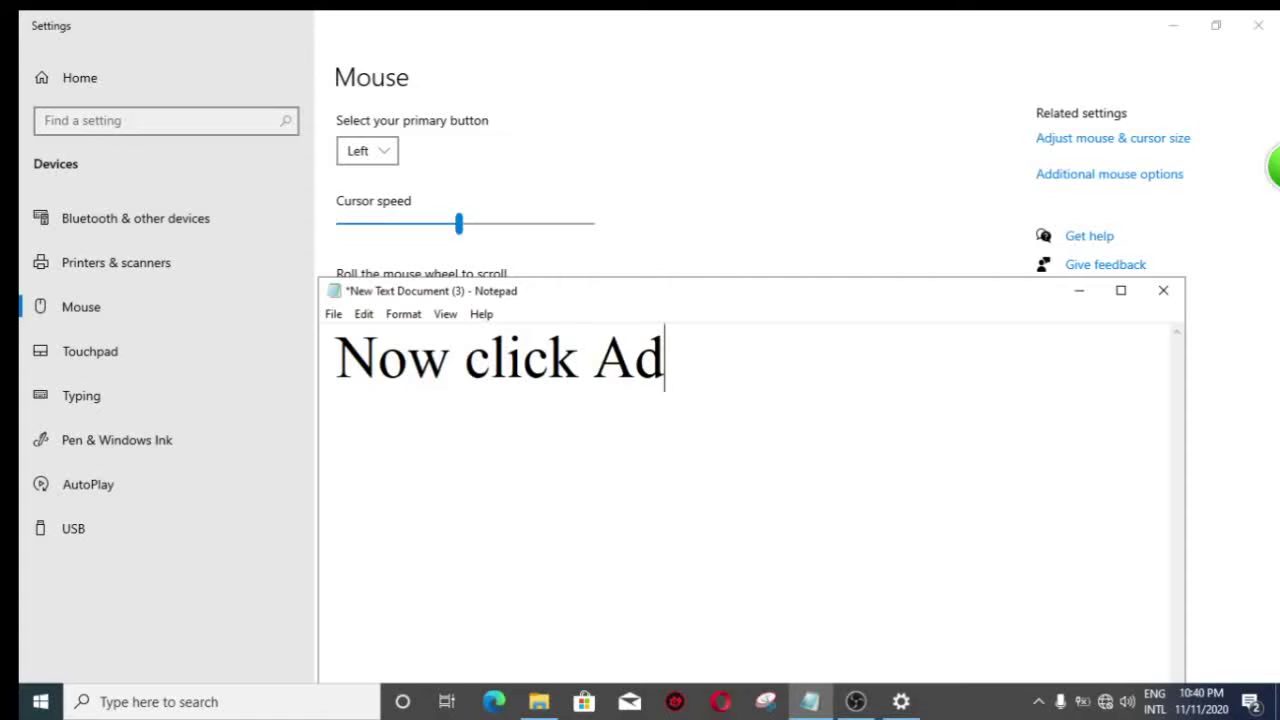
pyautogui.write('dit')
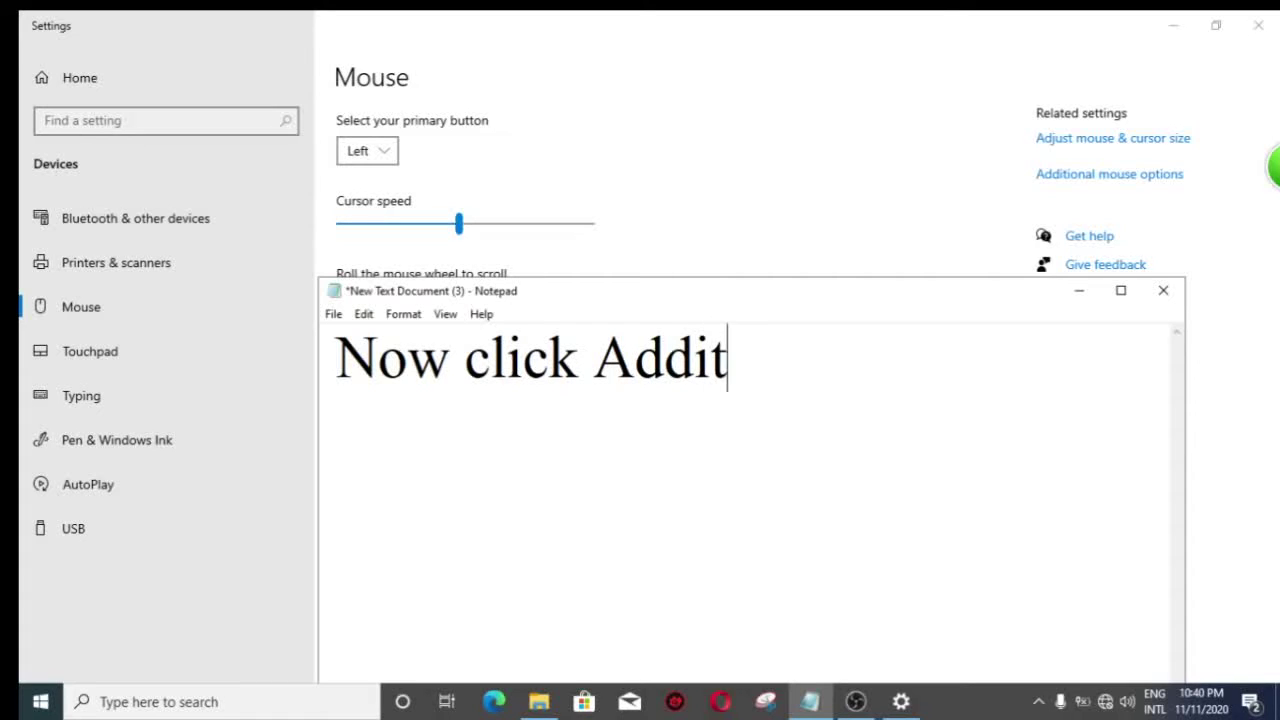
pyautogui.write('ional ')
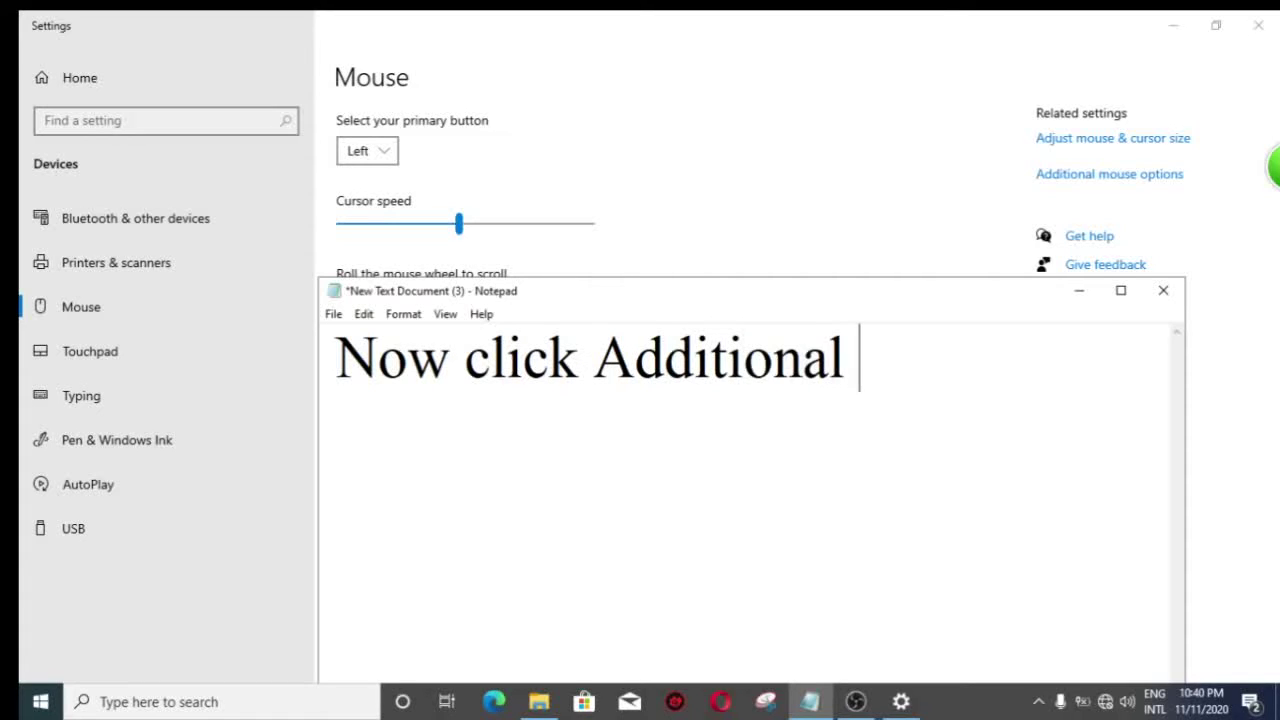
pyautogui.write('m')
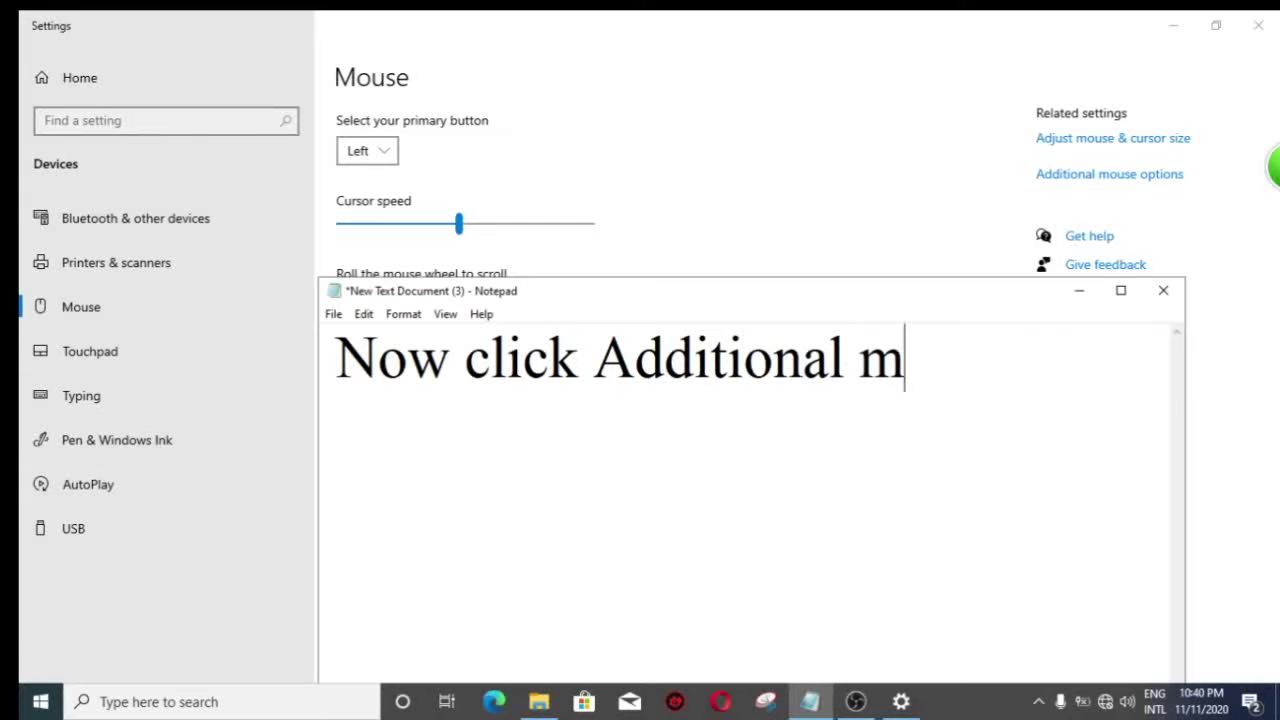
pyautogui.write('ouse o')
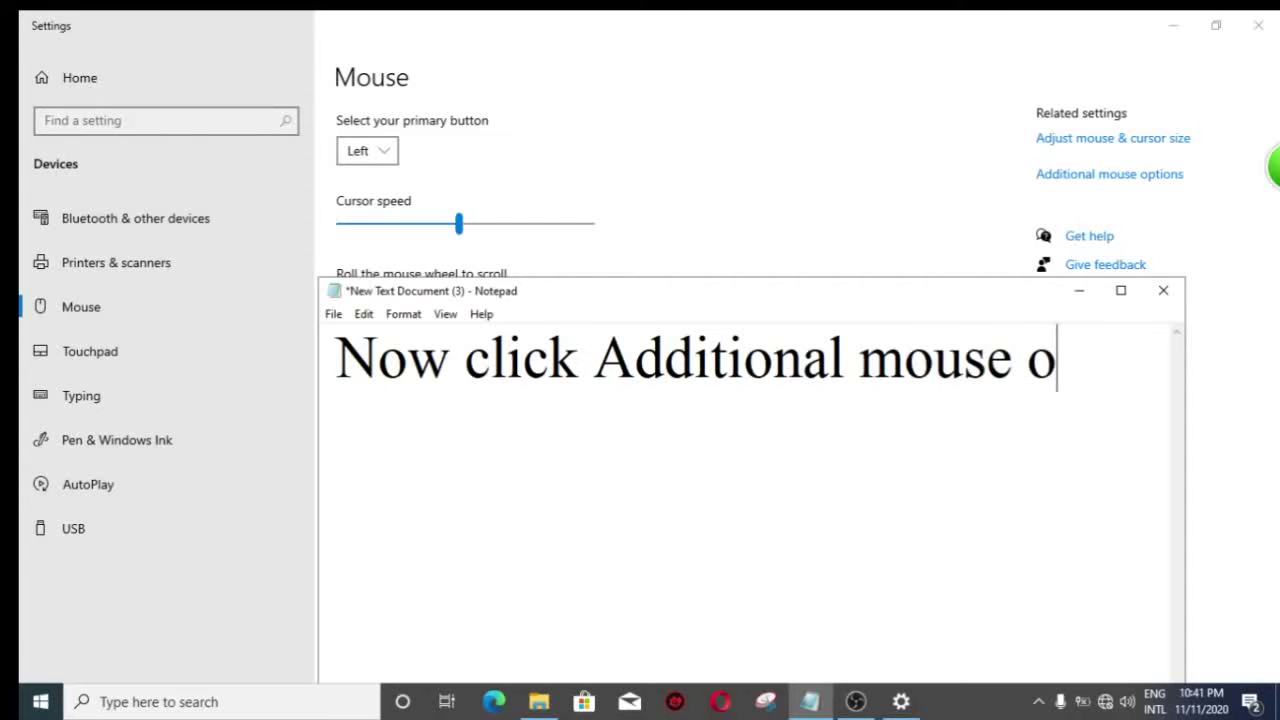
pyautogui.write('ption')
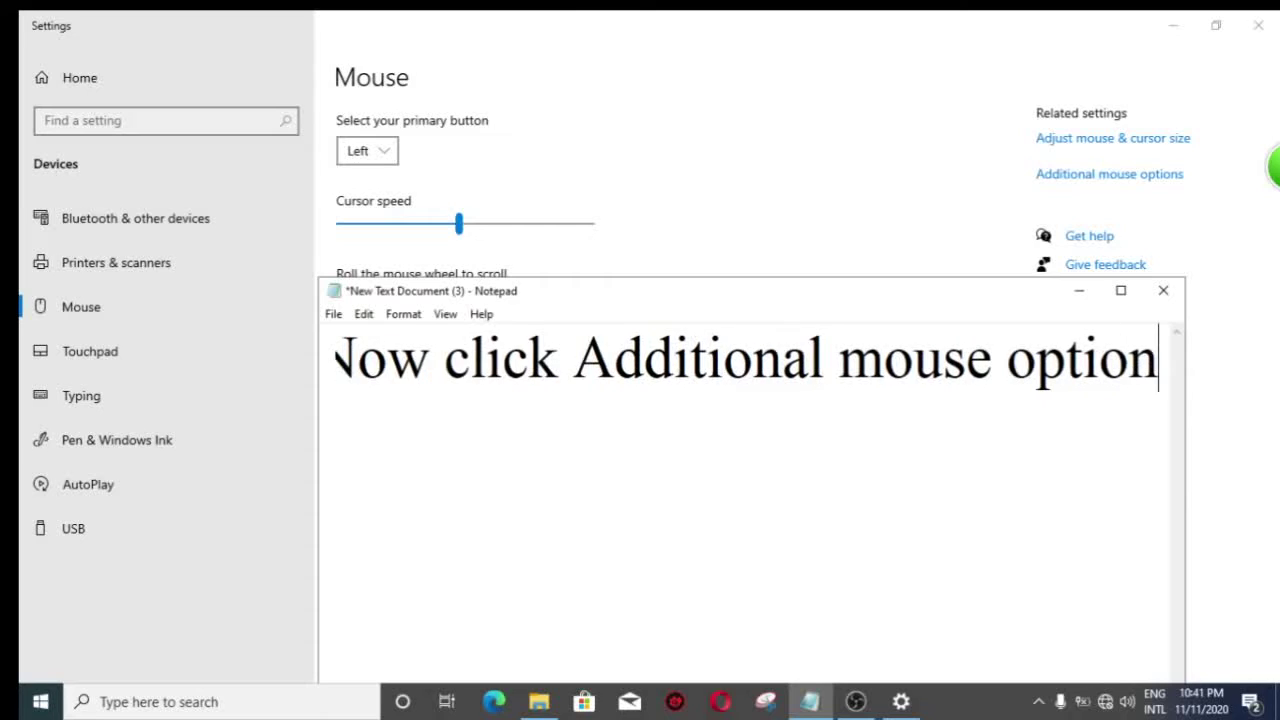
# - Clear the note's text and open the additional mouse options from the Mouse settings page
pyautogui.hotkey('ctrl', 'a')
pyautogui.press('BackSpace')
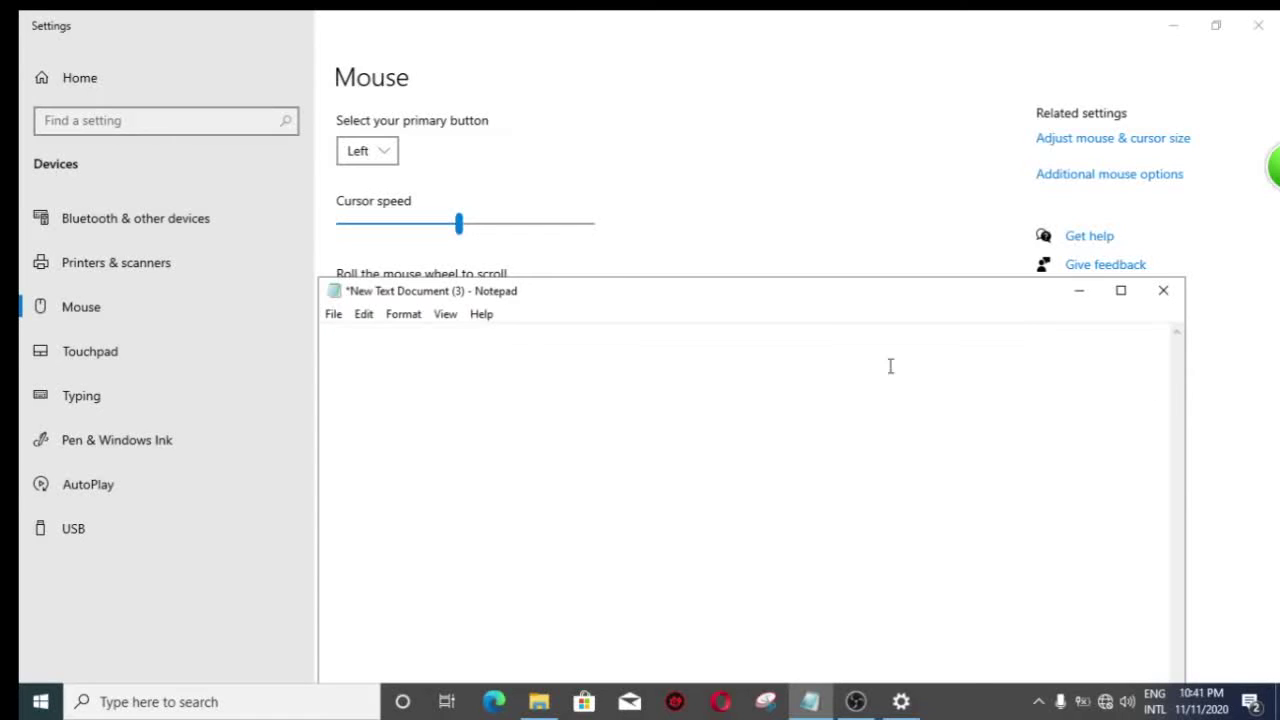
pyautogui.click(1130, 178)
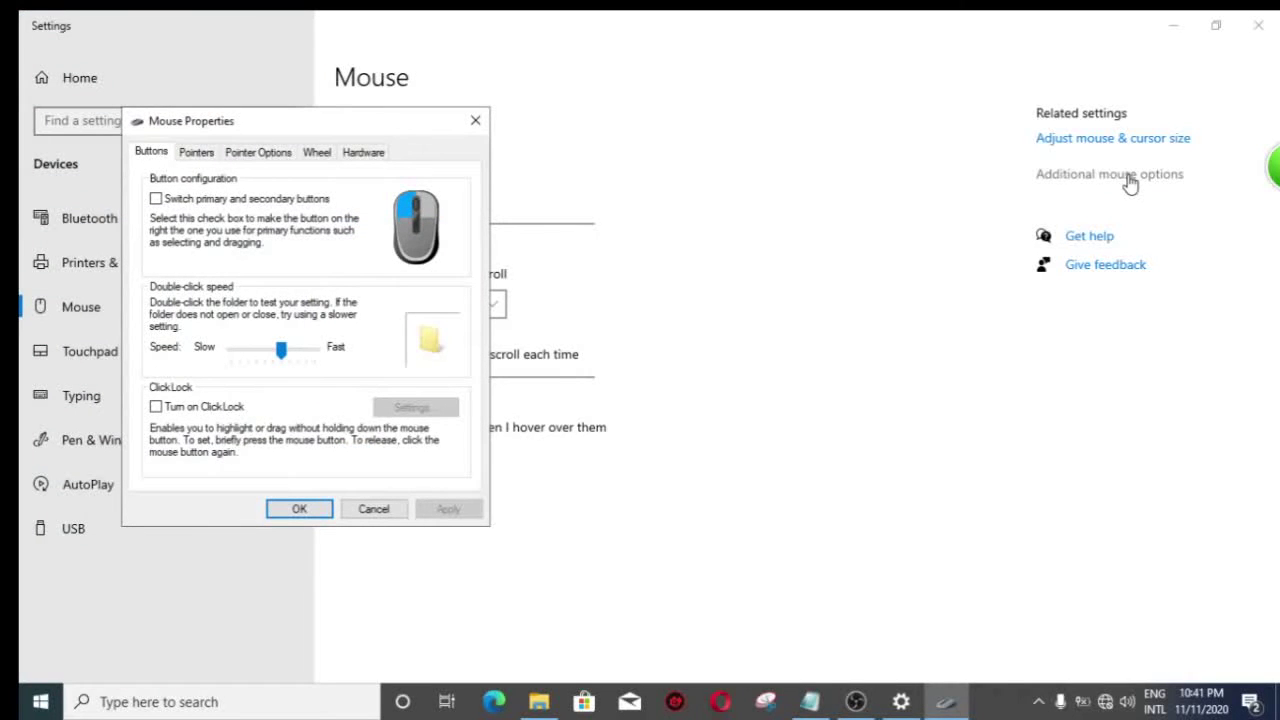
# - Return to the empty Notepad note and write "Now click pointer option"
pyautogui.moveTo(930, 708)
pyautogui.click(808, 704)
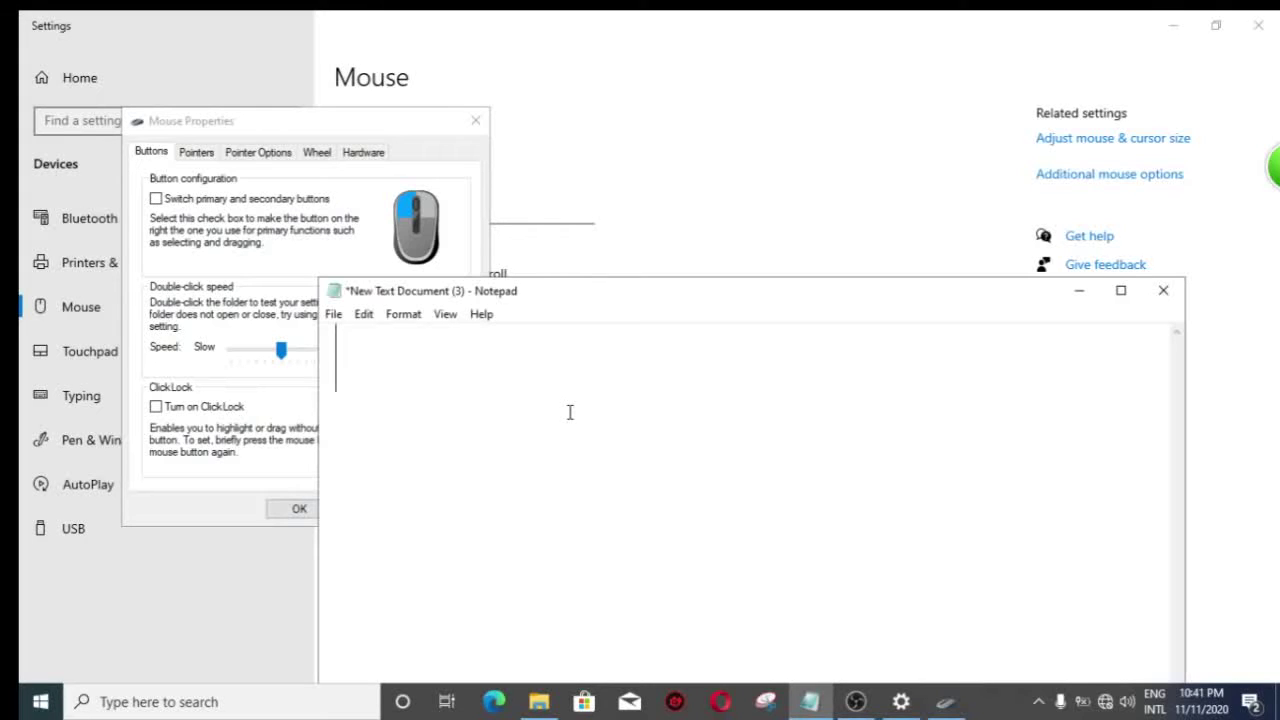
pyautogui.write('No')
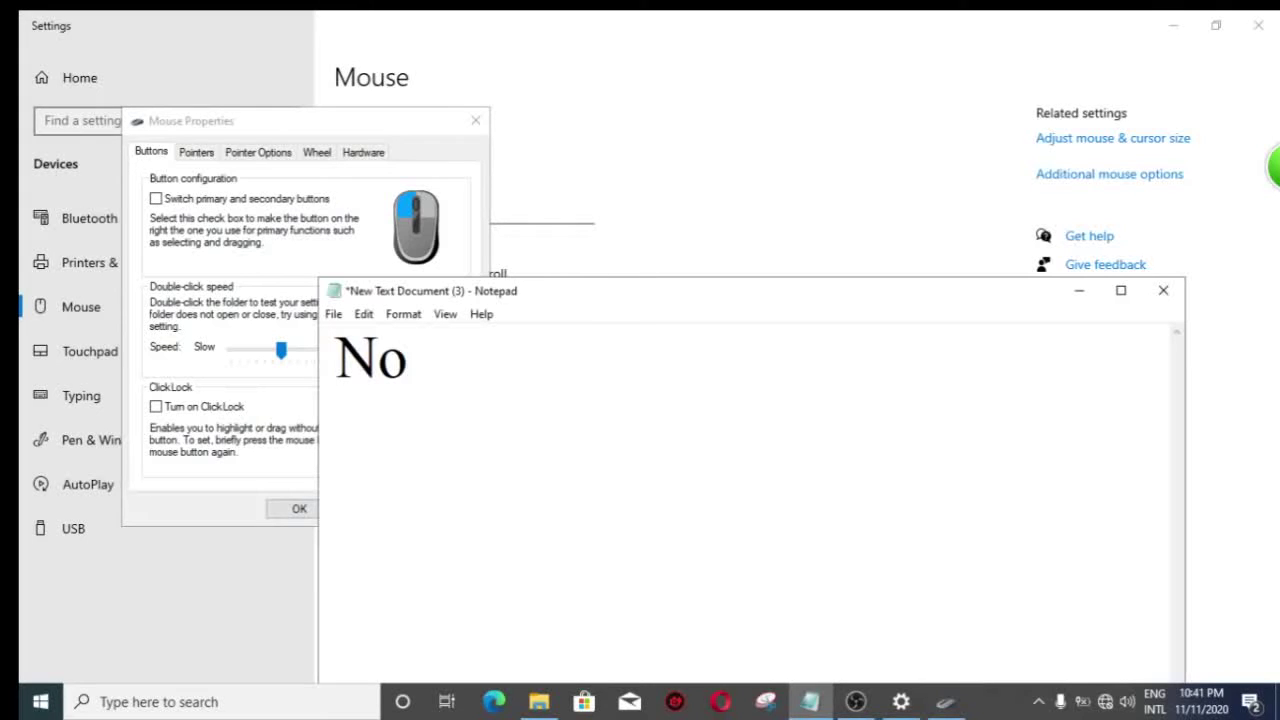
pyautogui.write('w cli')
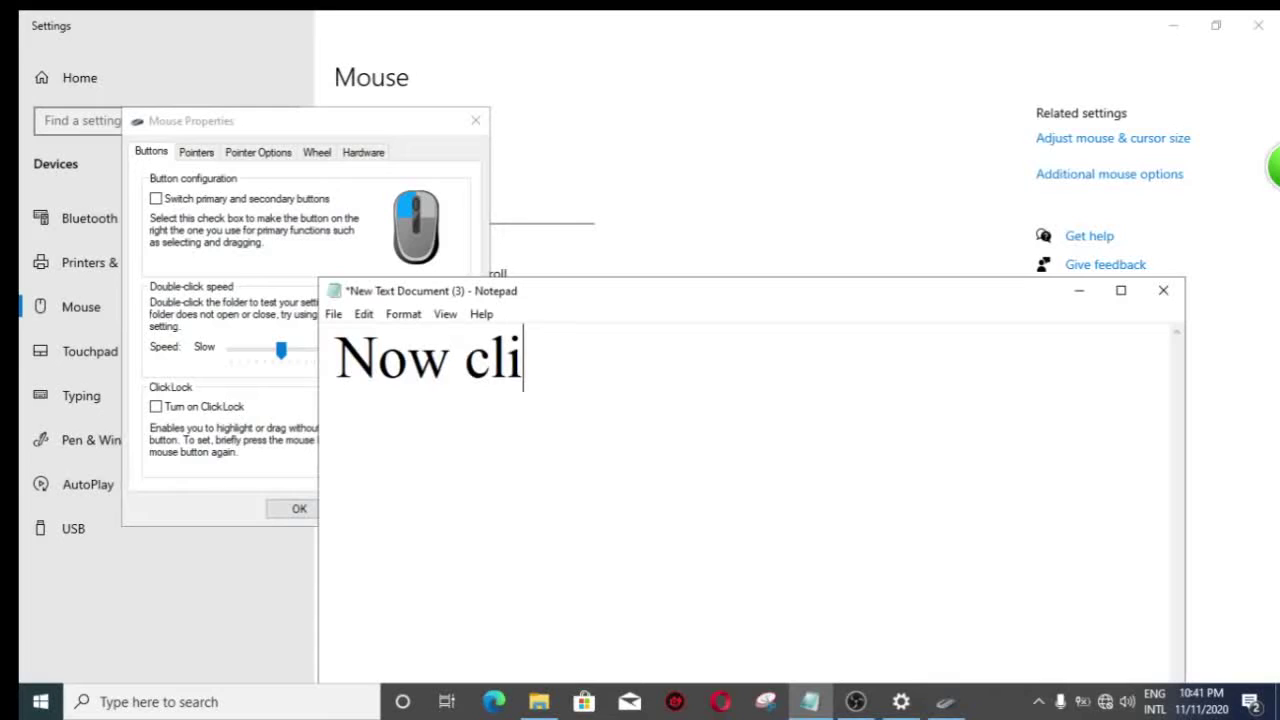
pyautogui.write('ck poi')
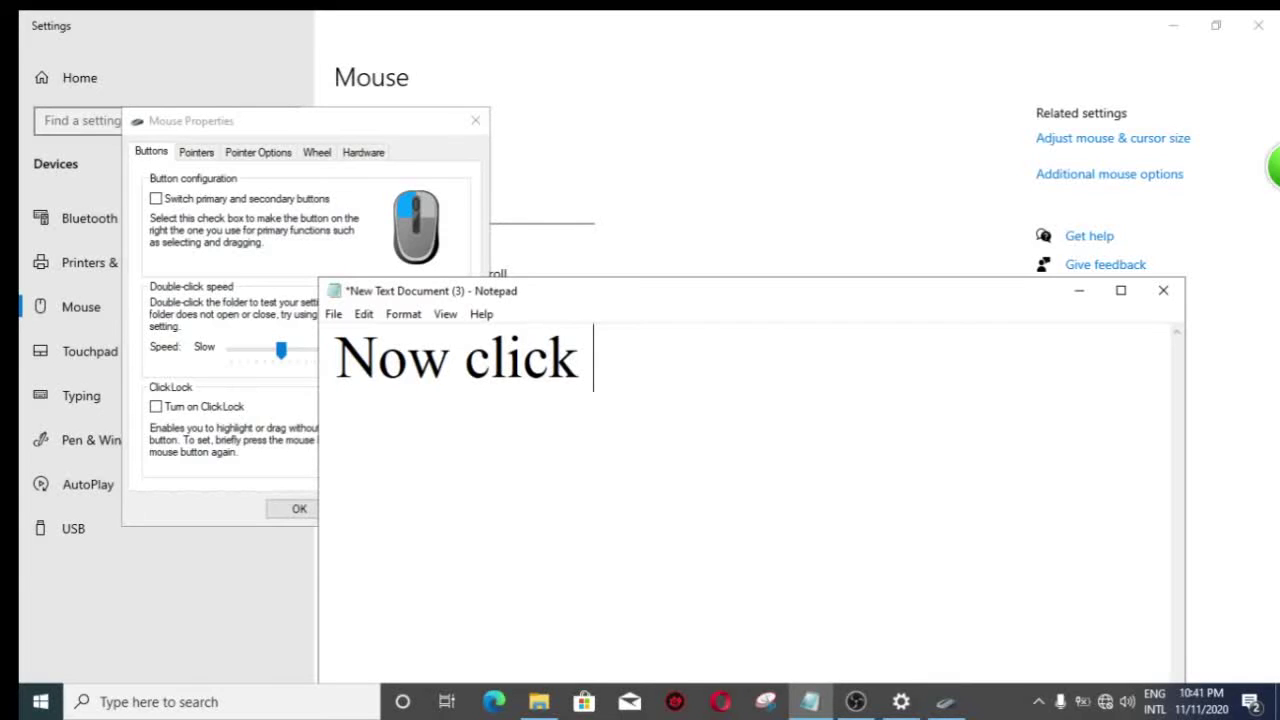
pyautogui.write('n')
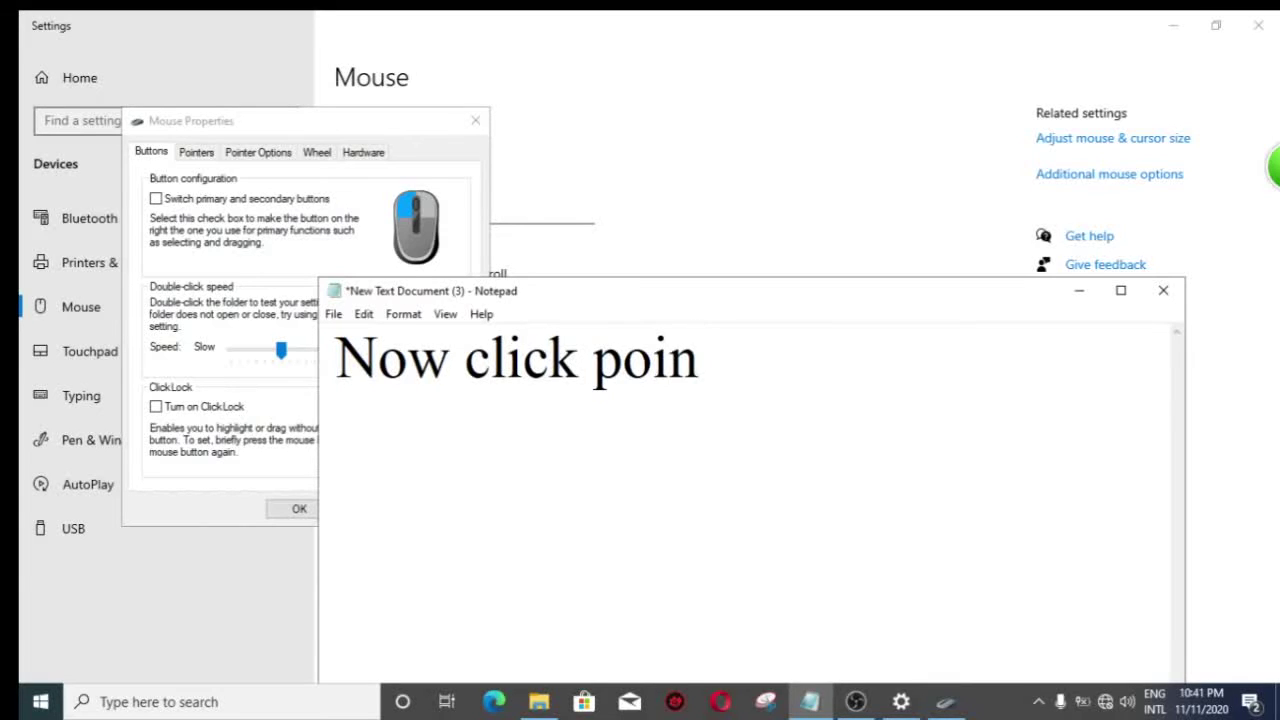
pyautogui.write('ter o')
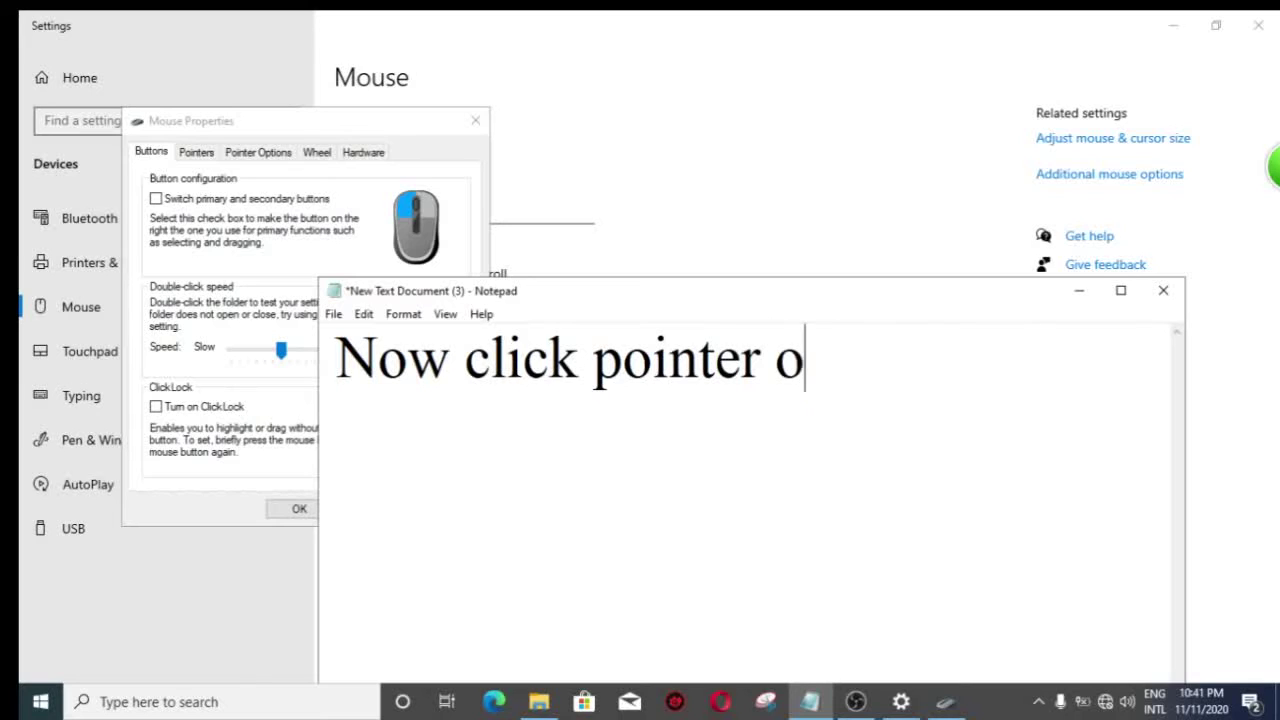
pyautogui.write('ption')
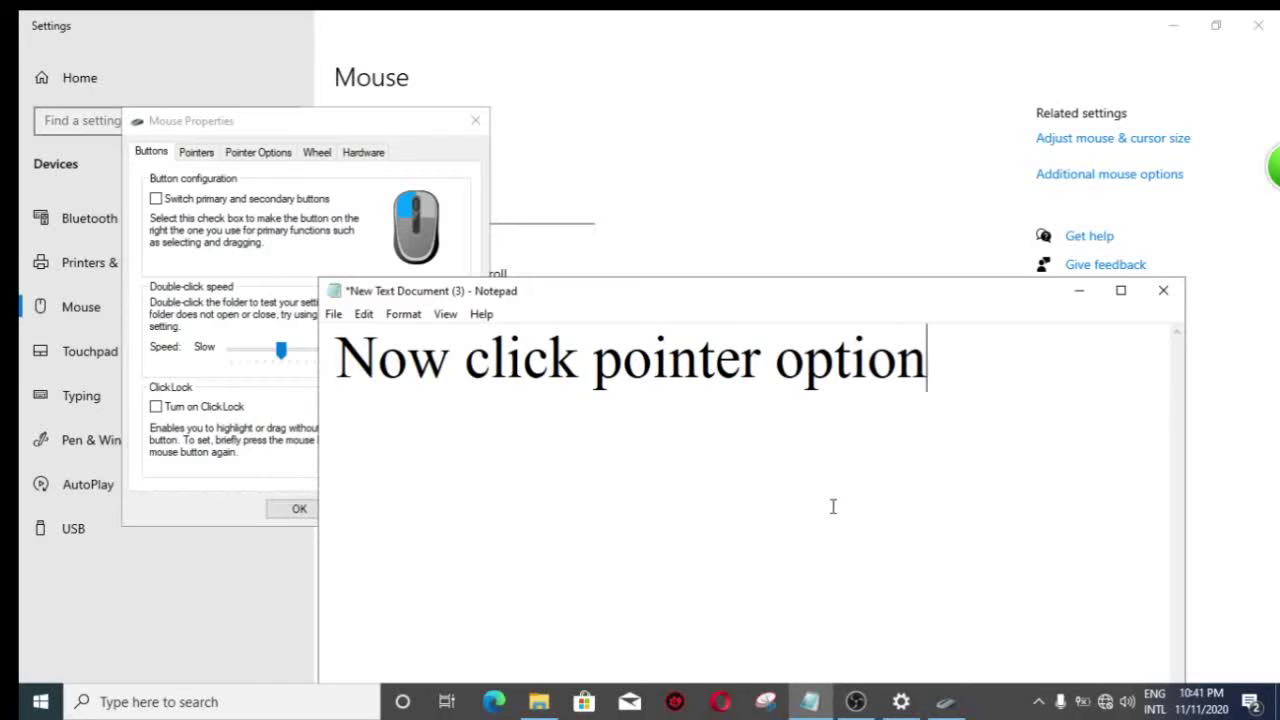
# - Clear the note's text, and in Mouse Properties' Pointer Options disable showing the pointer location when CTRL is pressed
pyautogui.hotkey('ctrl', 'a')
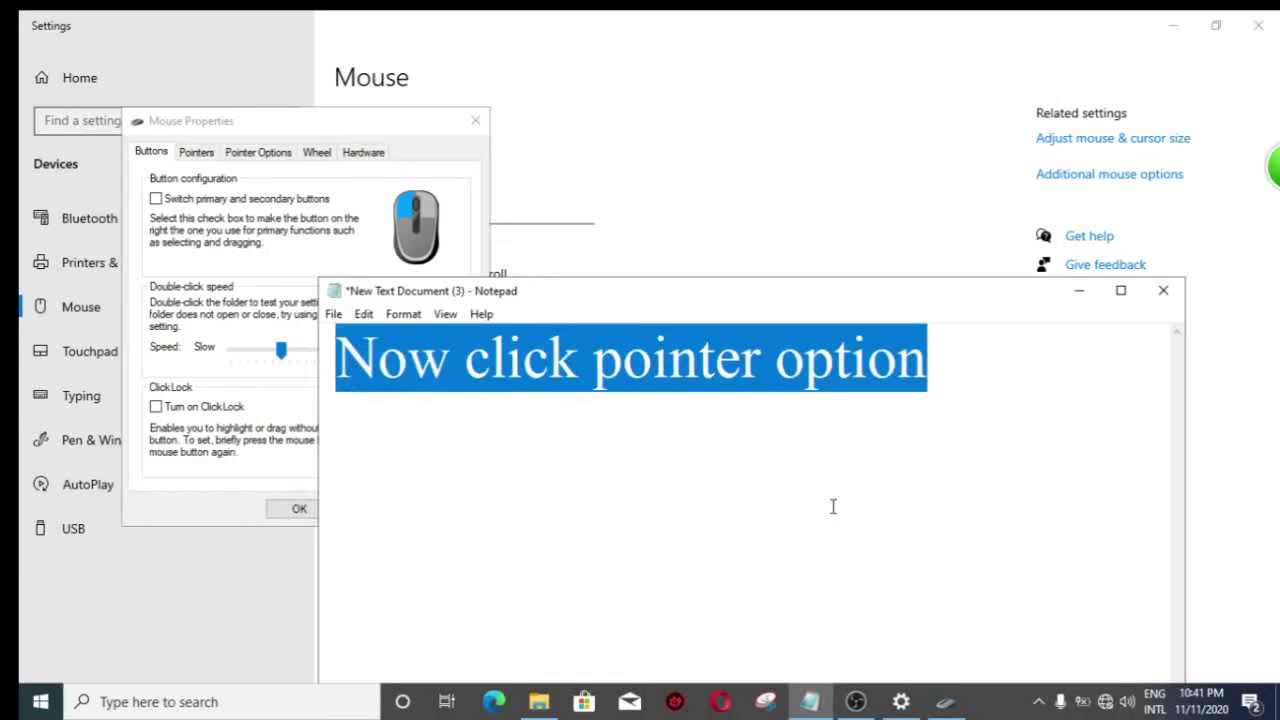
pyautogui.press('BackSpace')
pyautogui.click(259, 155)
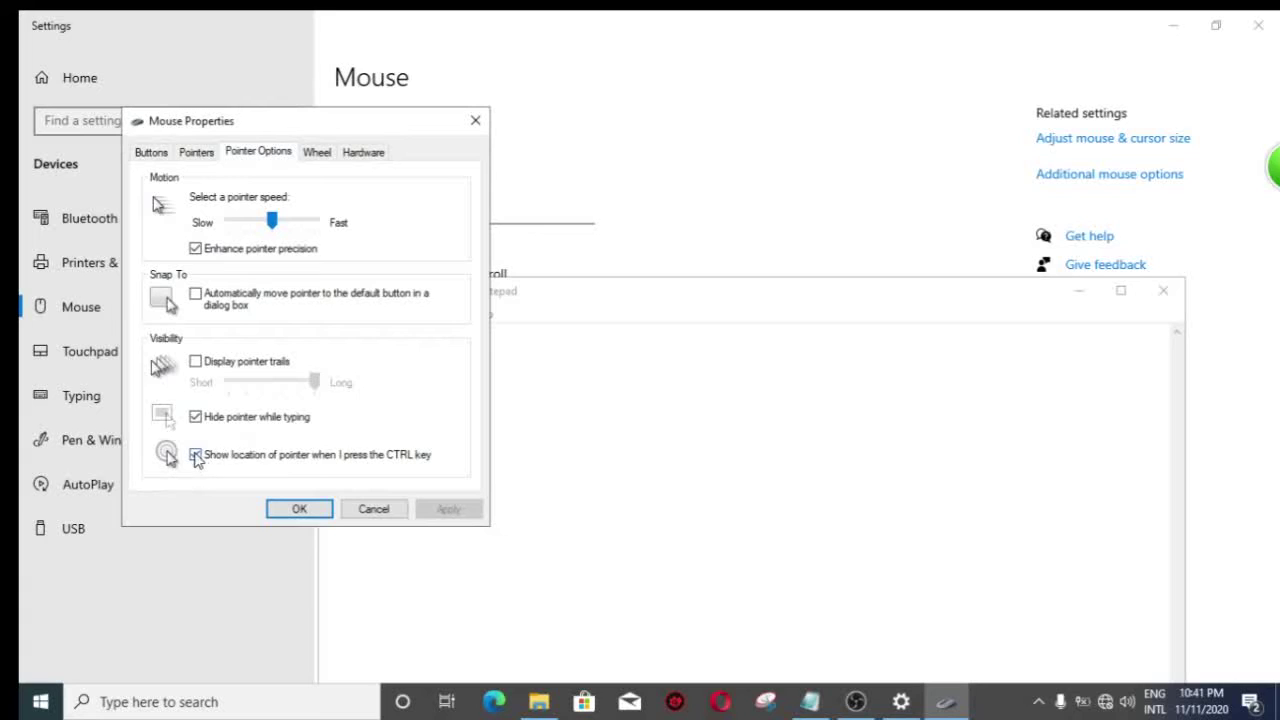
pyautogui.click(196, 455)
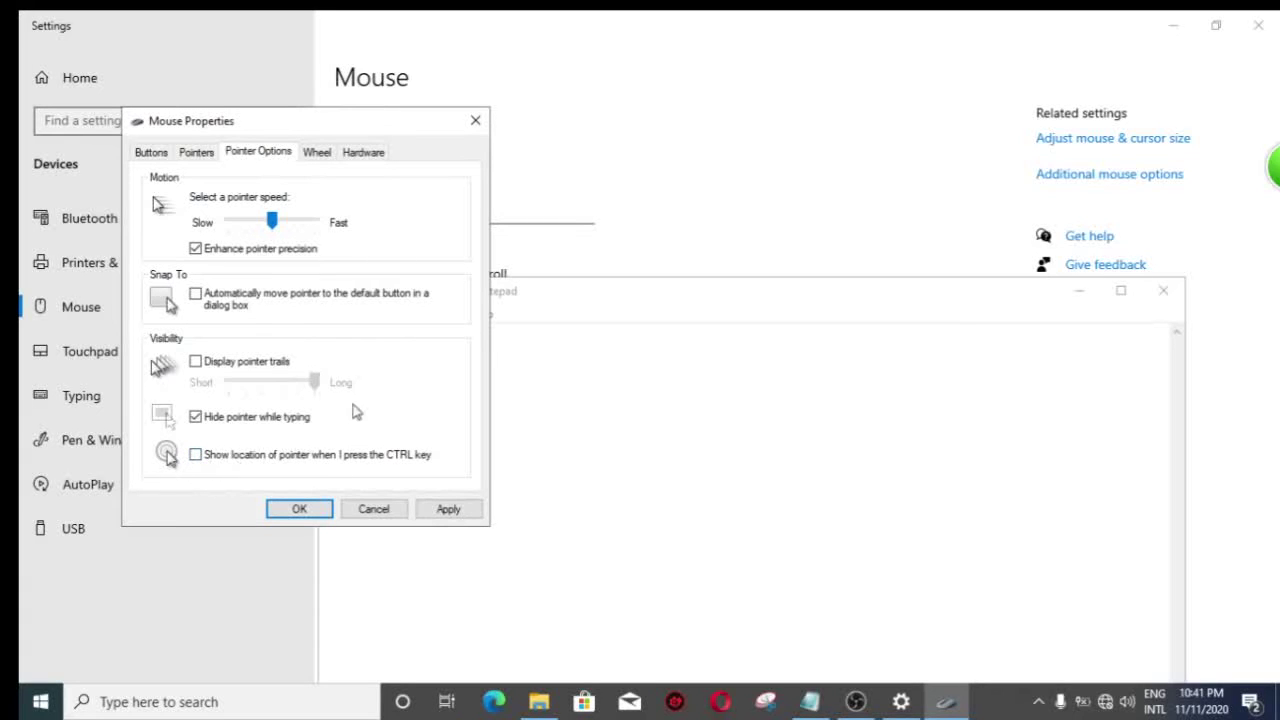
# - Move the Mouse Properties window farther off the Notepad note and return to the empty note
pyautogui.click(815, 431)
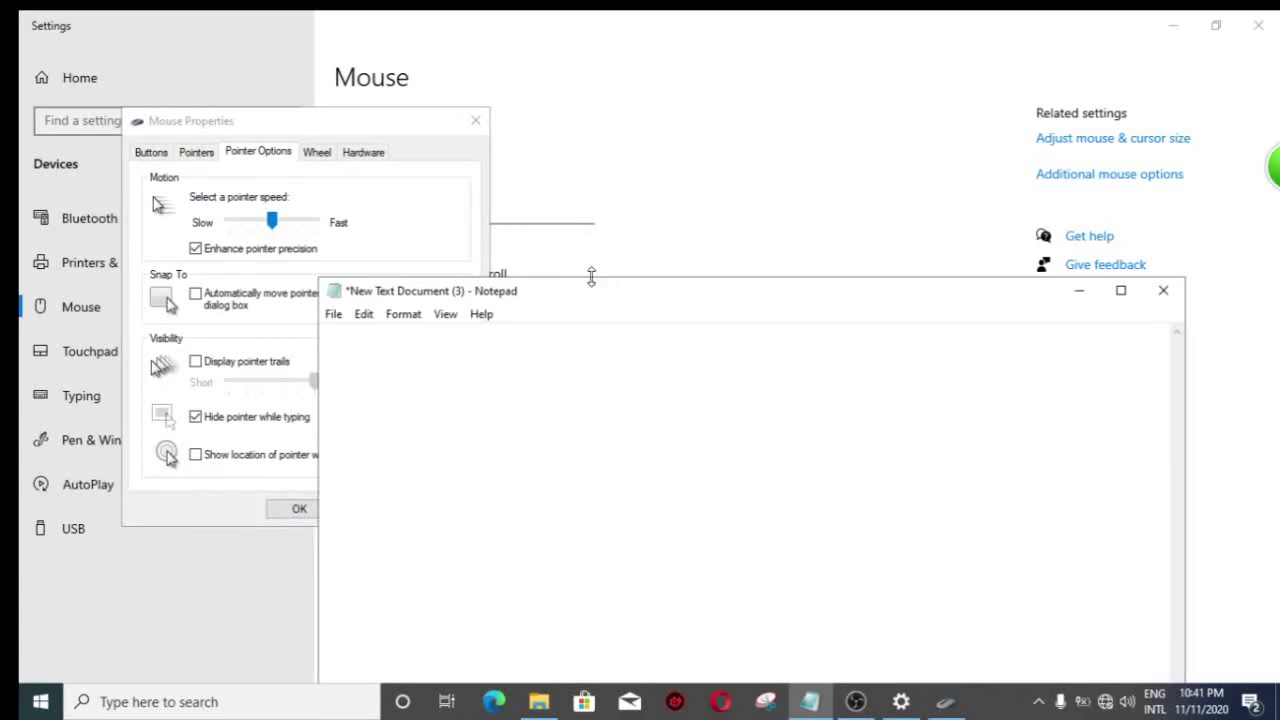
pyautogui.moveTo(293, 121); pyautogui.dragTo(208, 87)
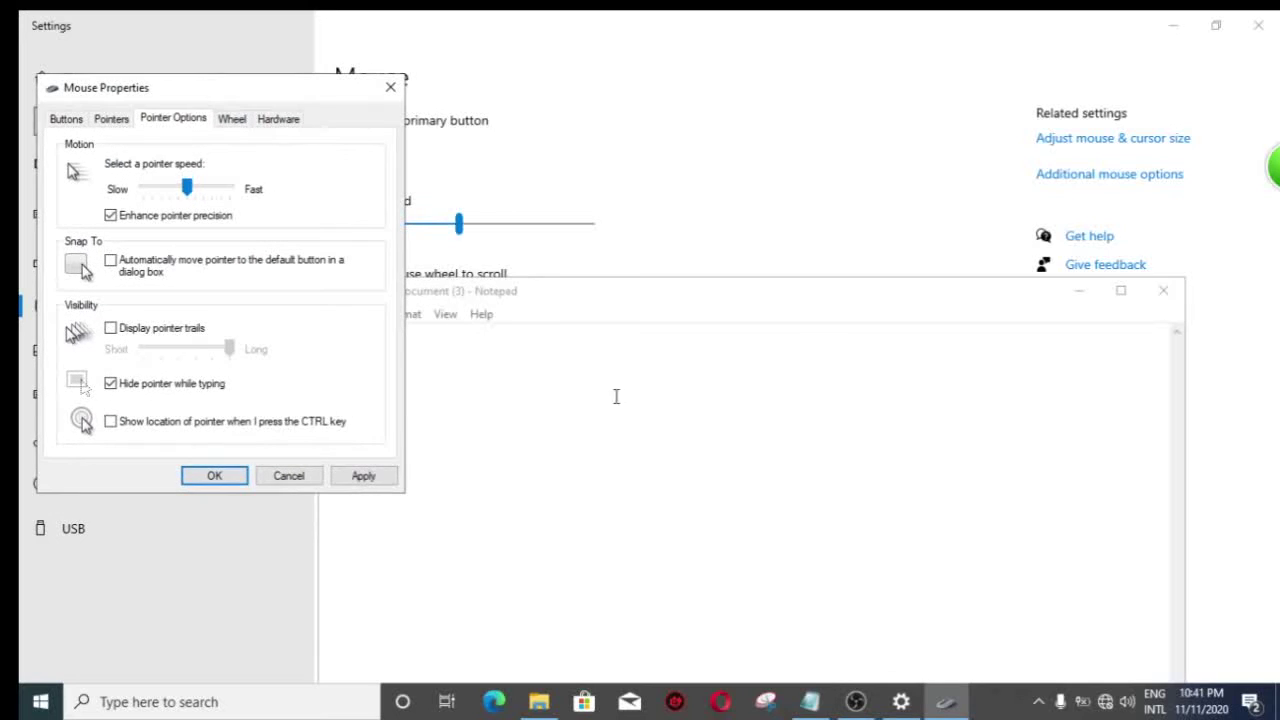
pyautogui.click(615, 397)
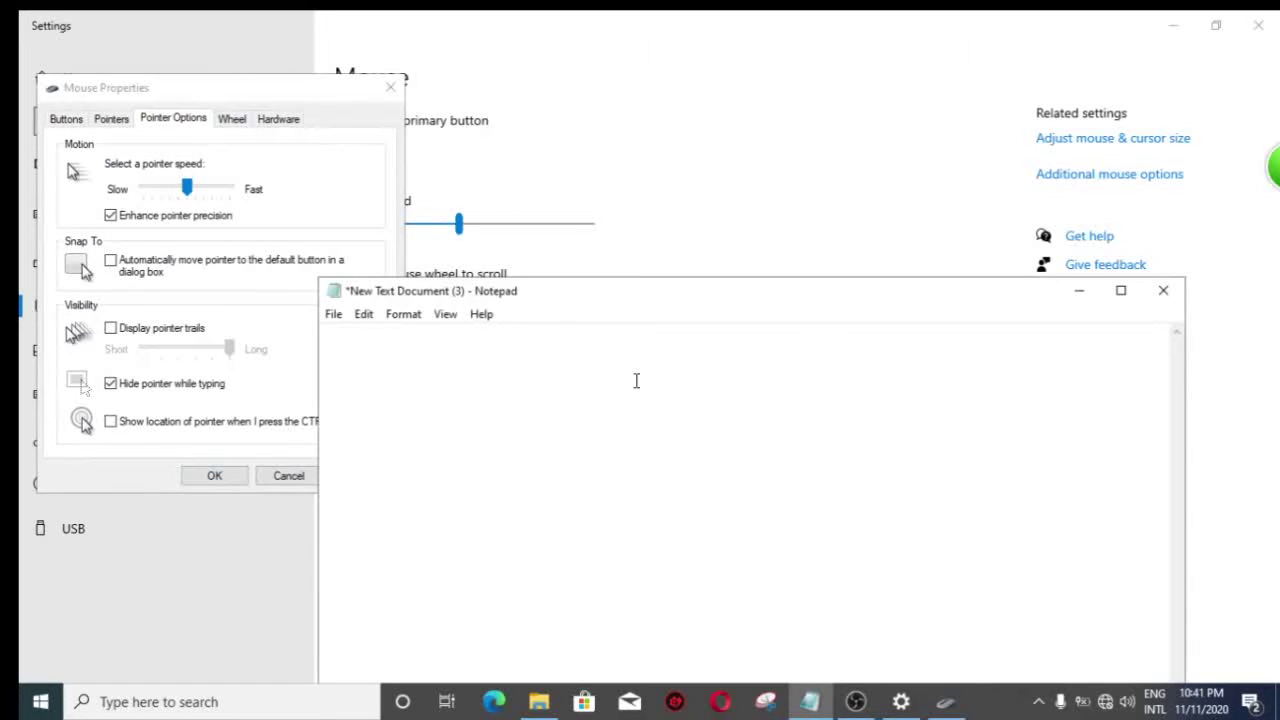
# - Write "Now you can tik show location of pointer i" in the note, with "press CTRL" on a second line
pyautogui.write('No')
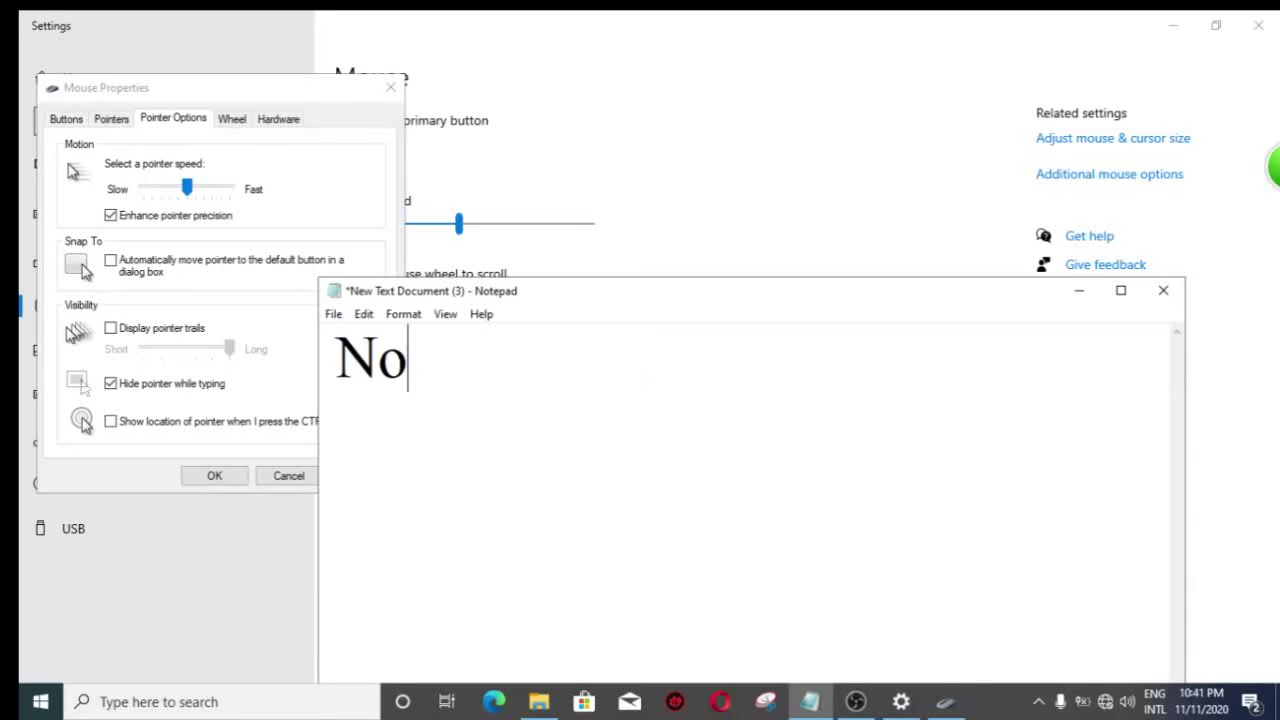
pyautogui.write('w y')
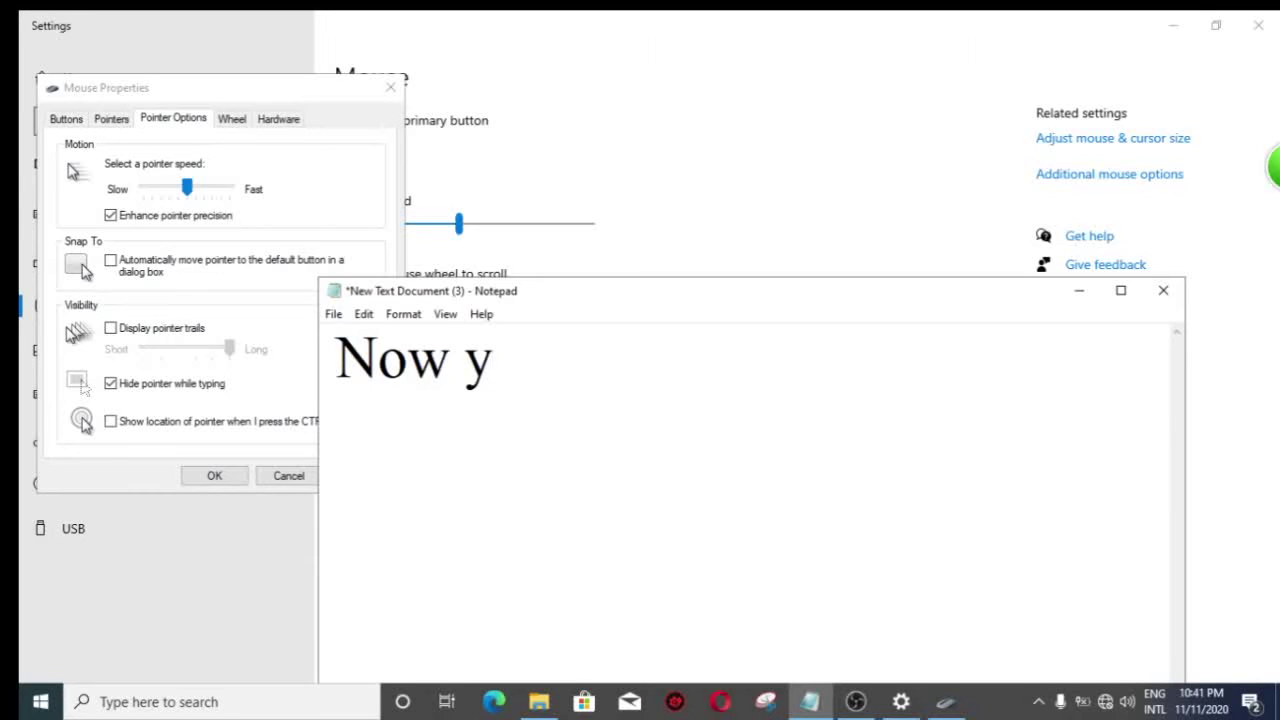
pyautogui.write('ou ca')
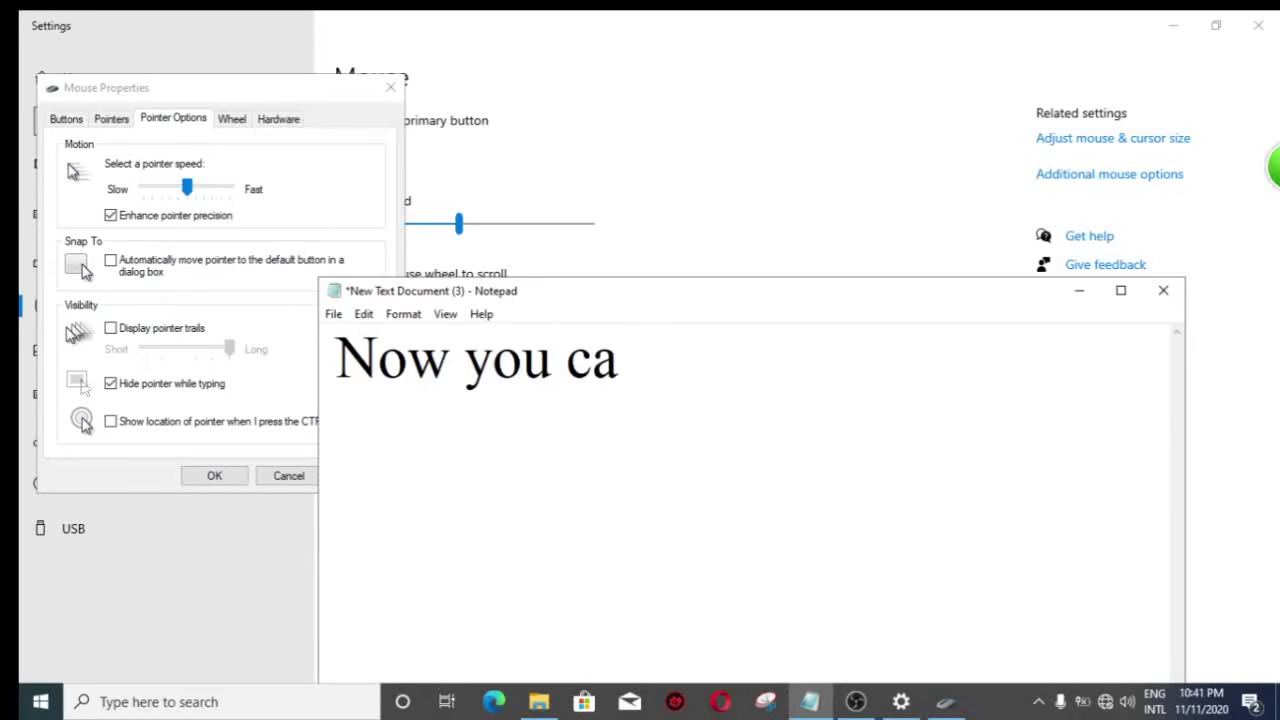
pyautogui.write('n t')
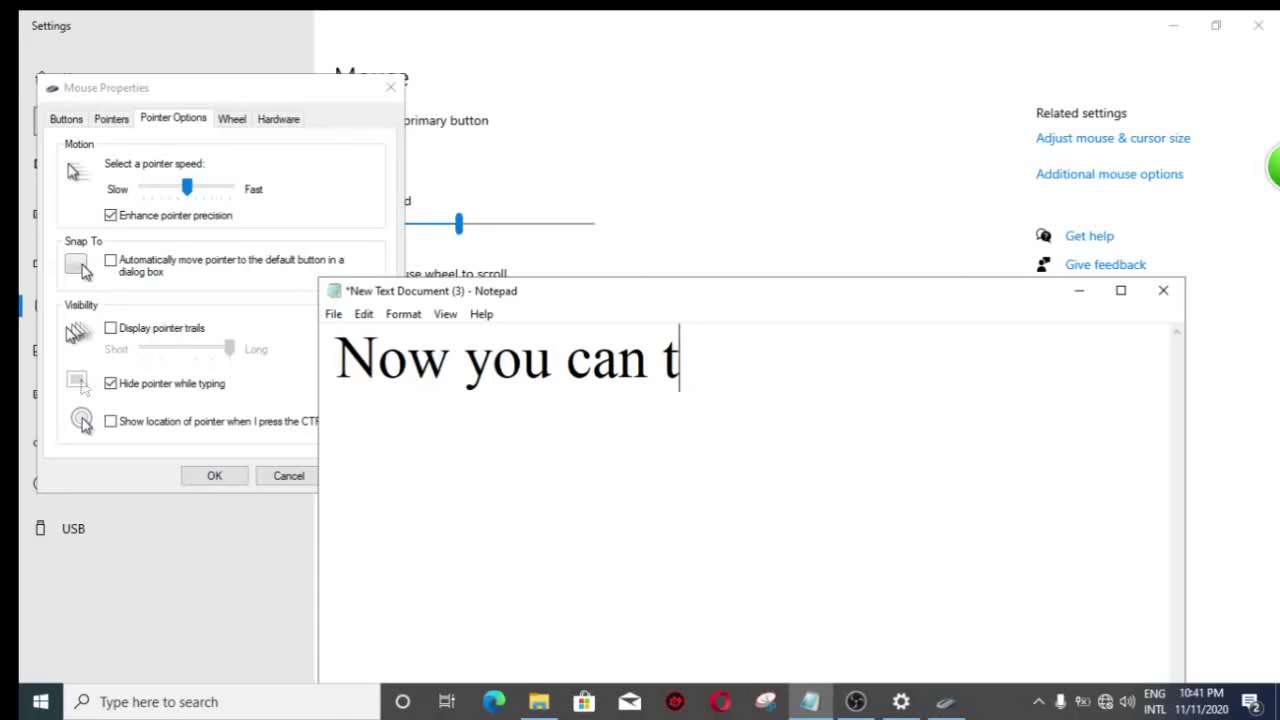
pyautogui.write('ik sh')
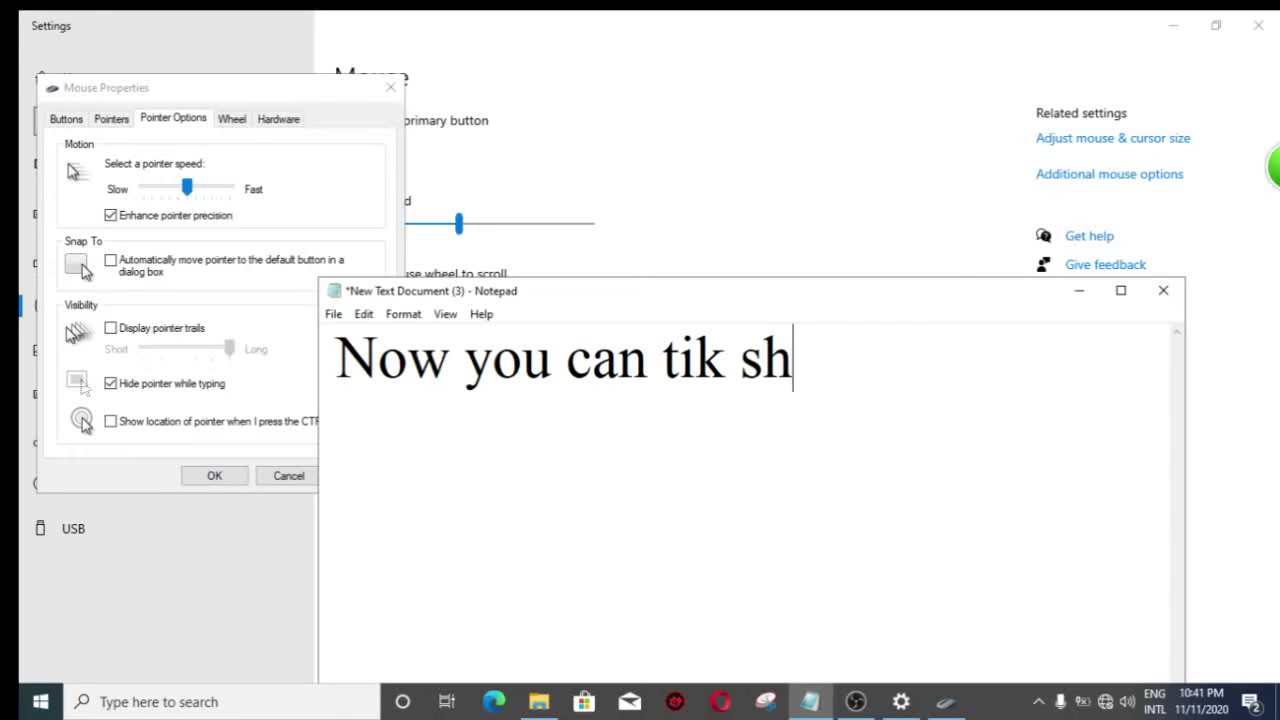
pyautogui.write('ow ')
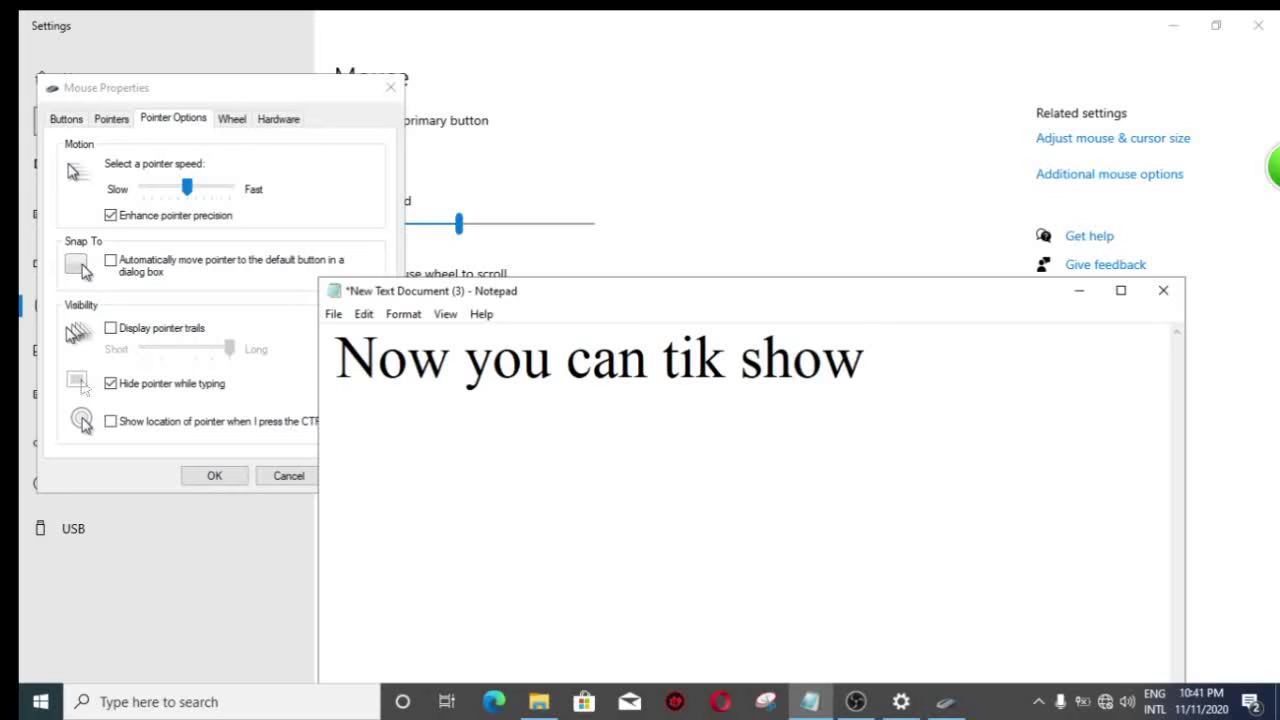
pyautogui.write('lo')
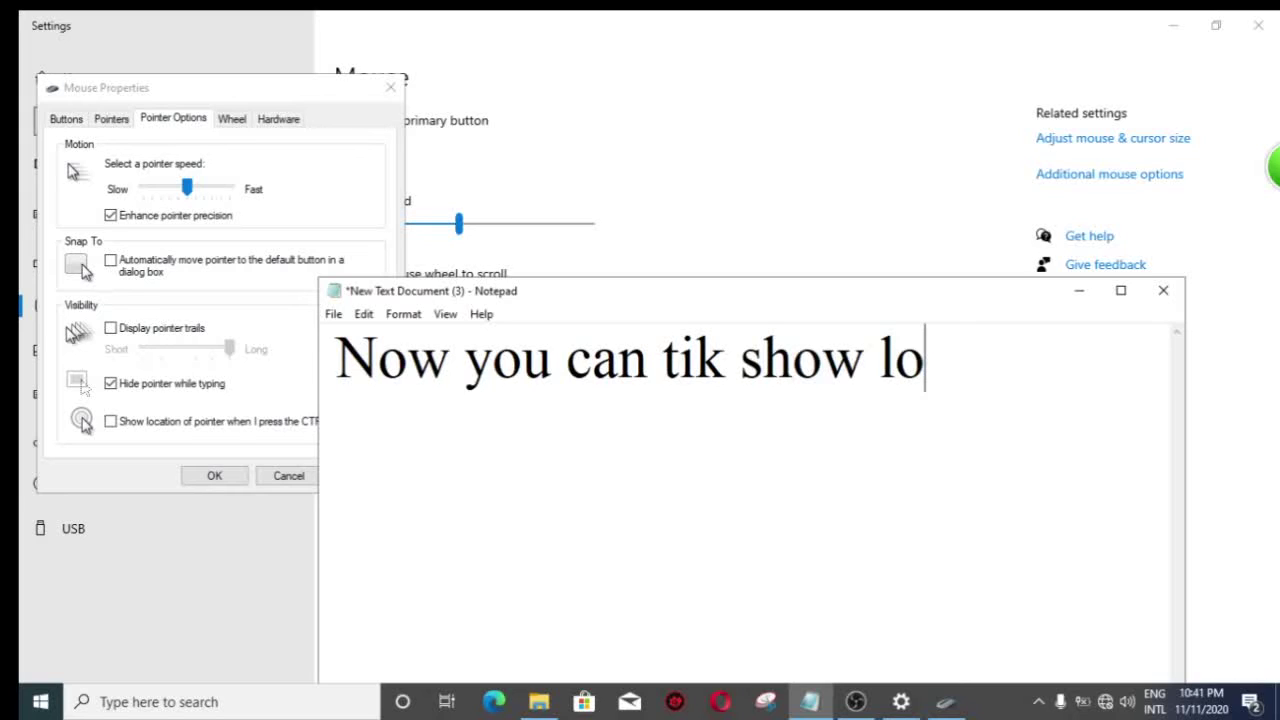
pyautogui.write('catio')
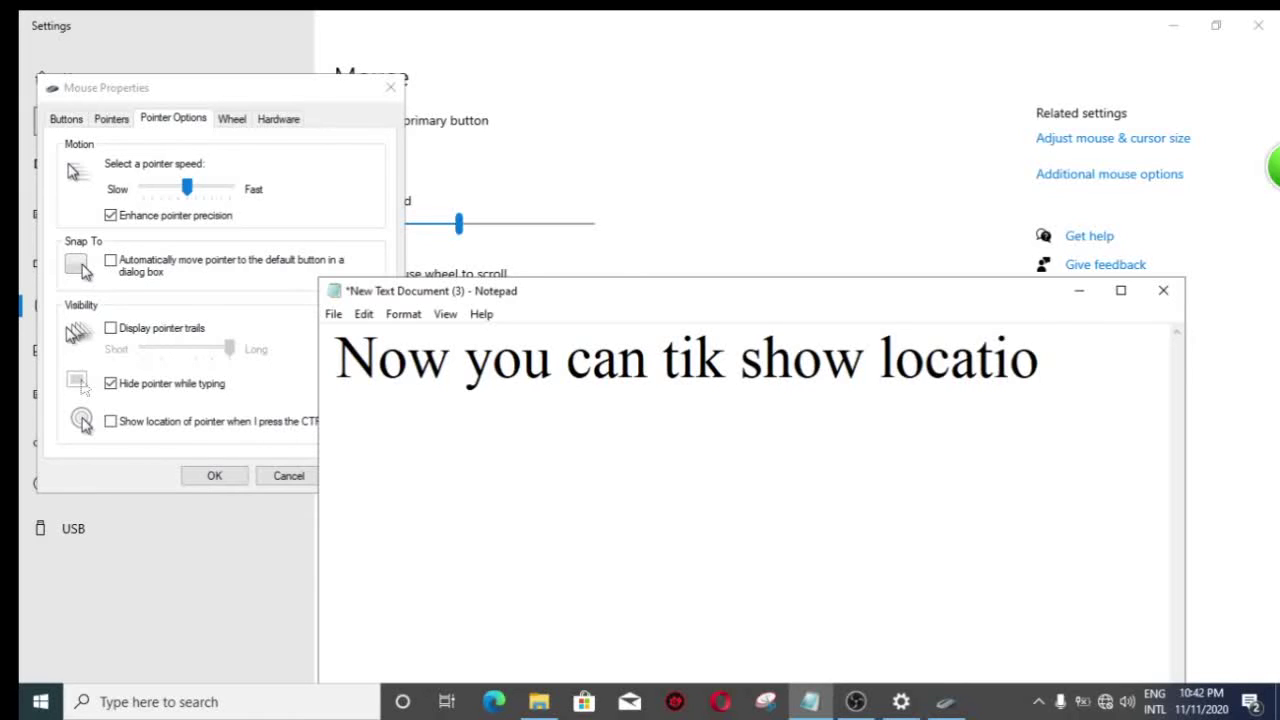
pyautogui.write('n ')
pyautogui.write('of')
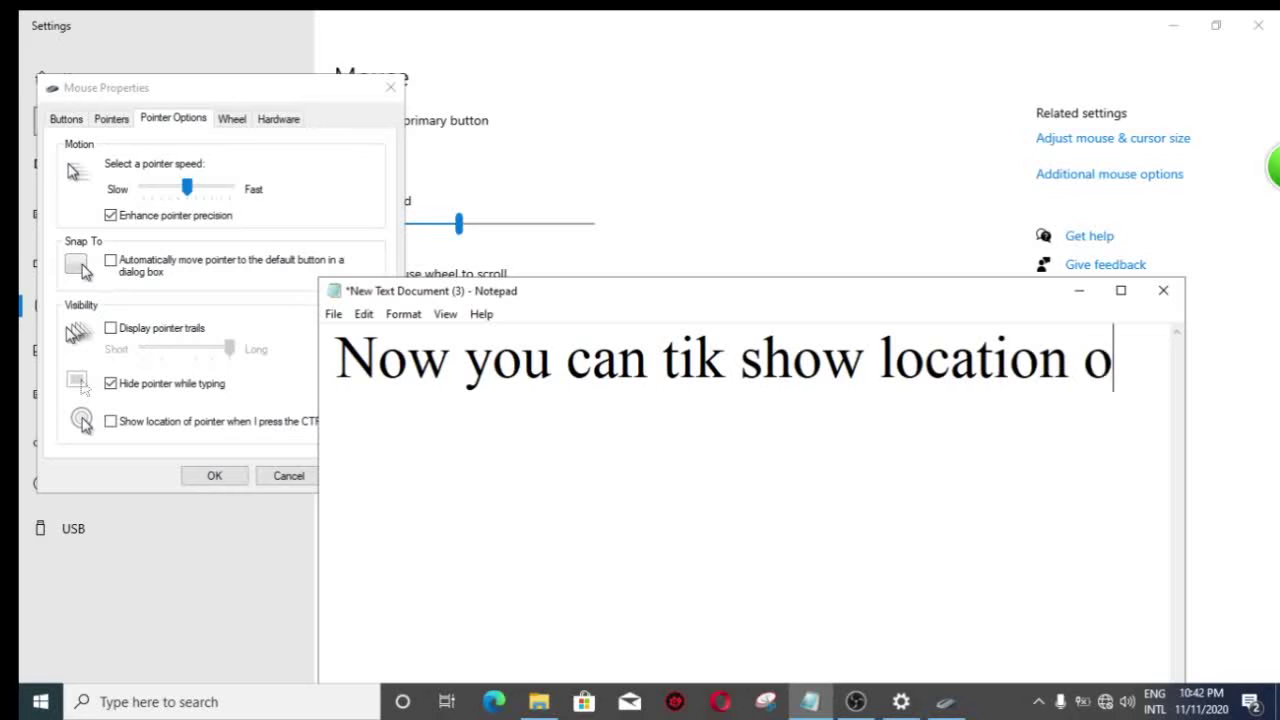
pyautogui.write(' po')
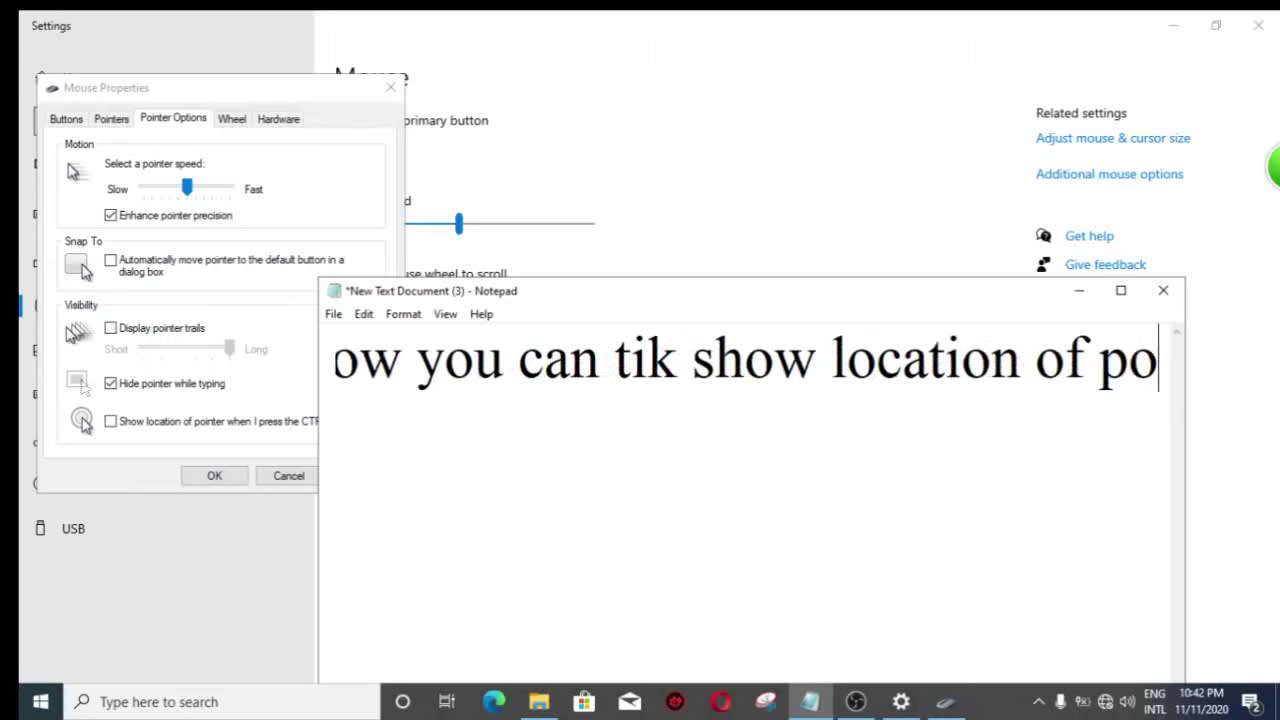
pyautogui.write('inter')
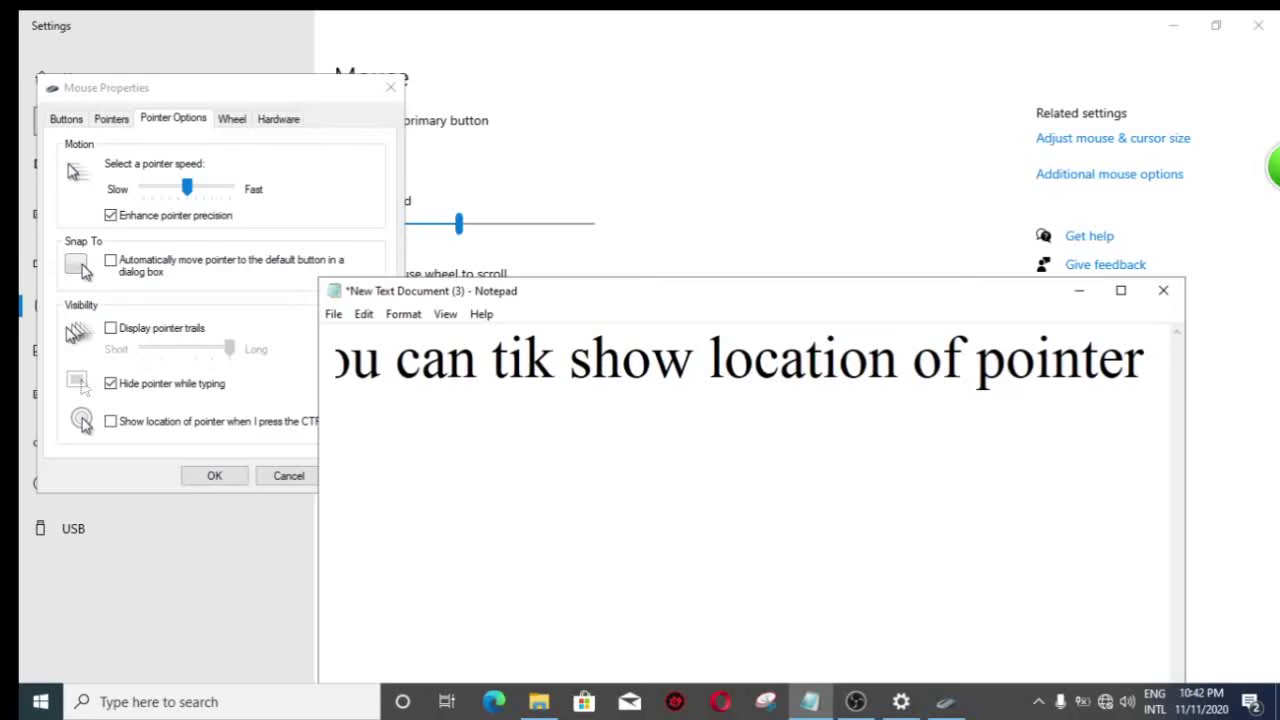
pyautogui.write(' i')
pyautogui.press('Return')
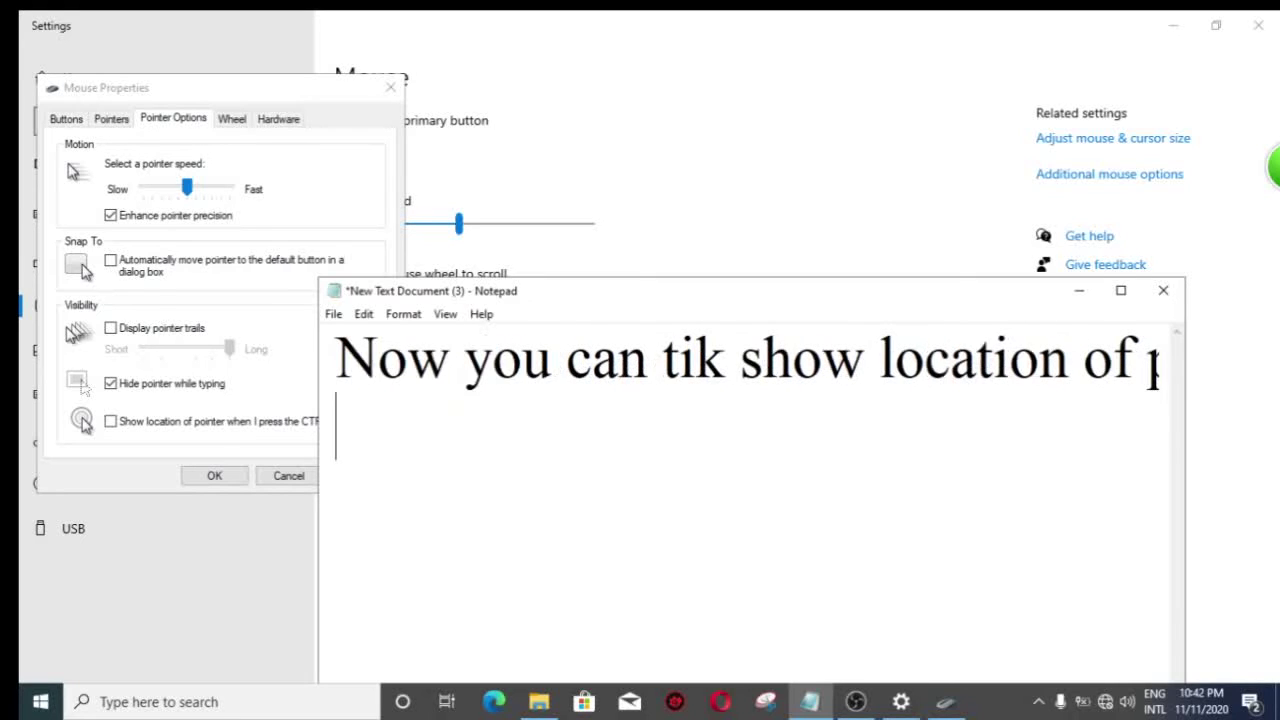
pyautogui.write('pre')
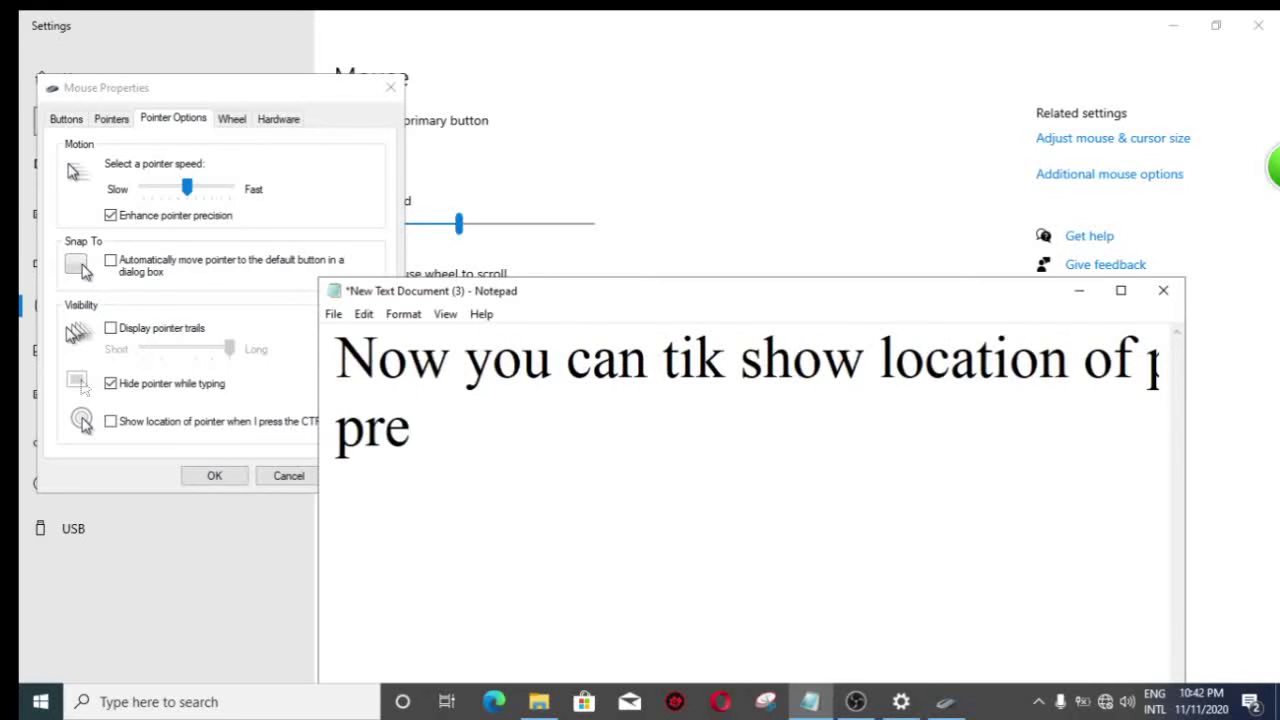
pyautogui.write('ss ')
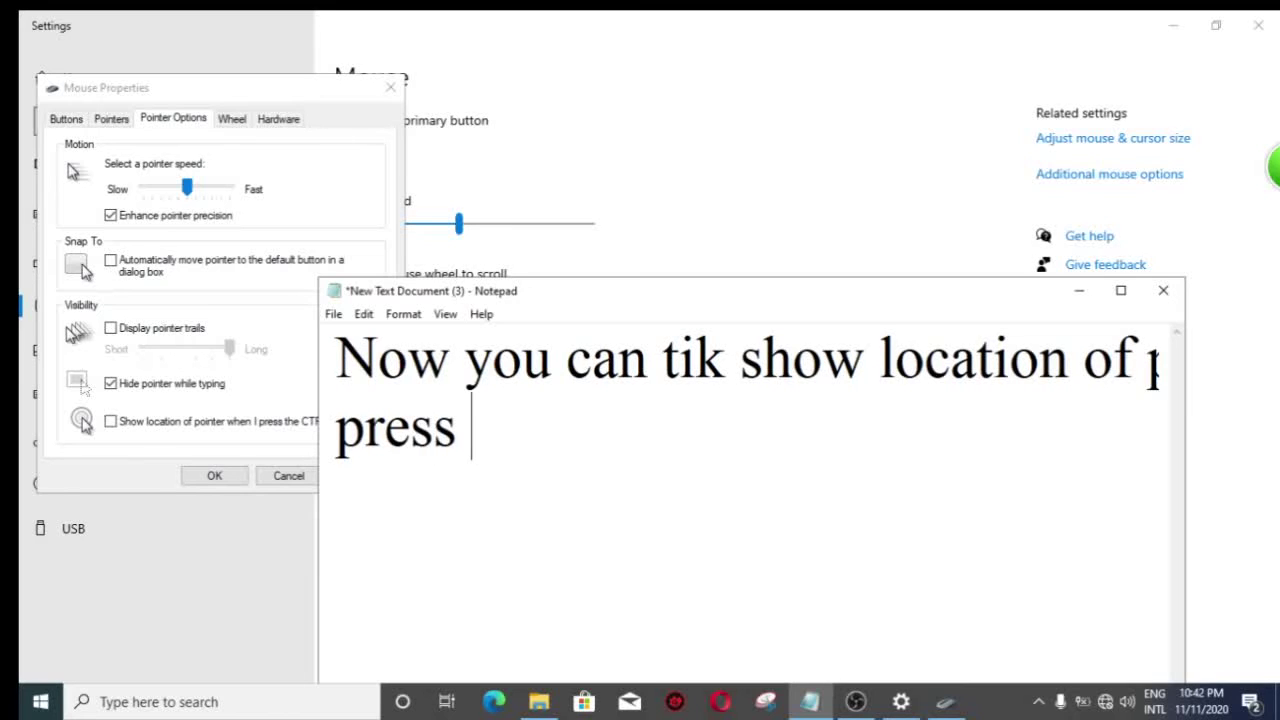
pyautogui.write('CT')
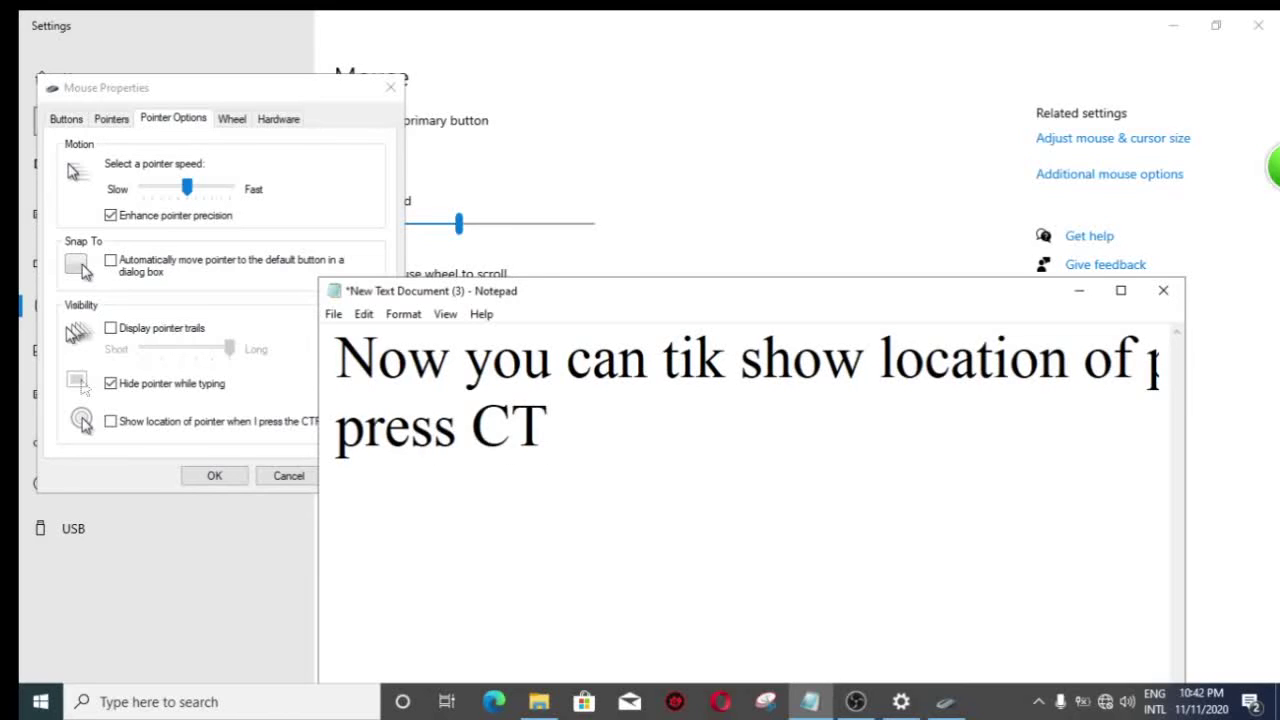
pyautogui.write('RL')
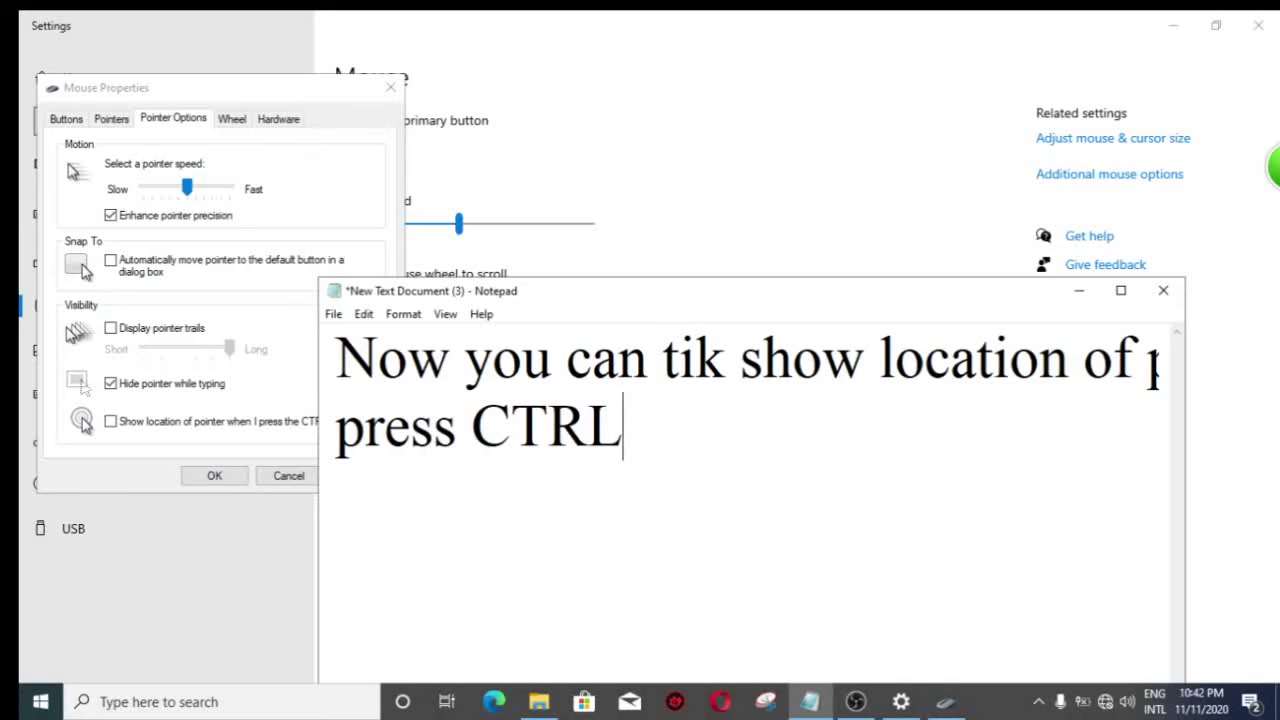
# - Clear the note's text, then enable showing the pointer location when CTRL is pressed and test the highlight
pyautogui.hotkey('ctrl', 'a')
pyautogui.press('BackSpace')
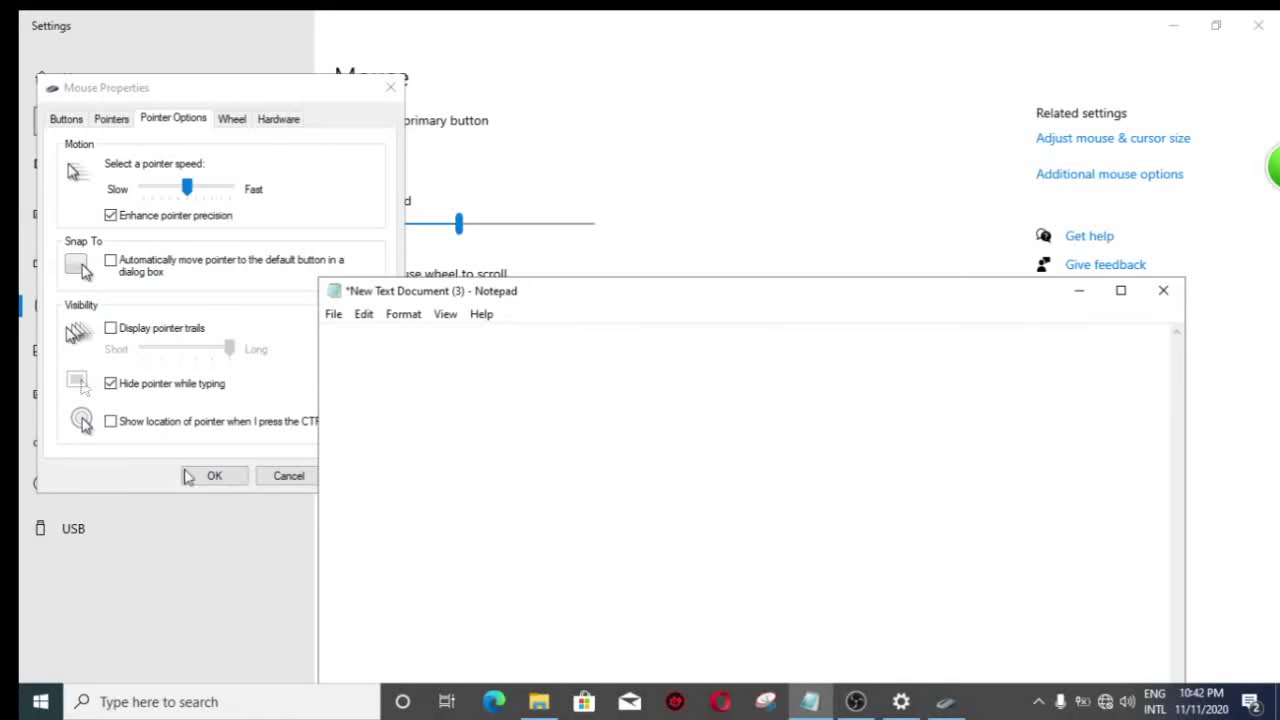
pyautogui.click(111, 422)
pyautogui.press('ctrl')
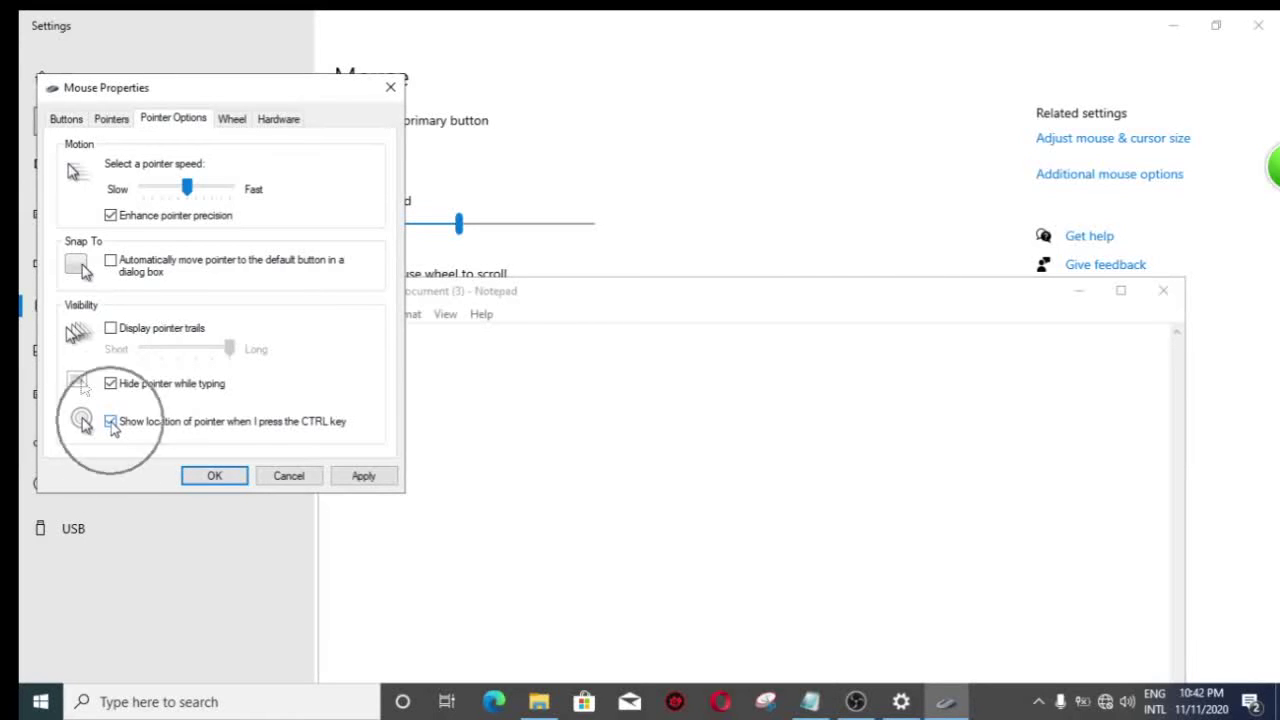
# - Return to the empty Notepad note and write "now apply and ok"
pyautogui.click(599, 475)
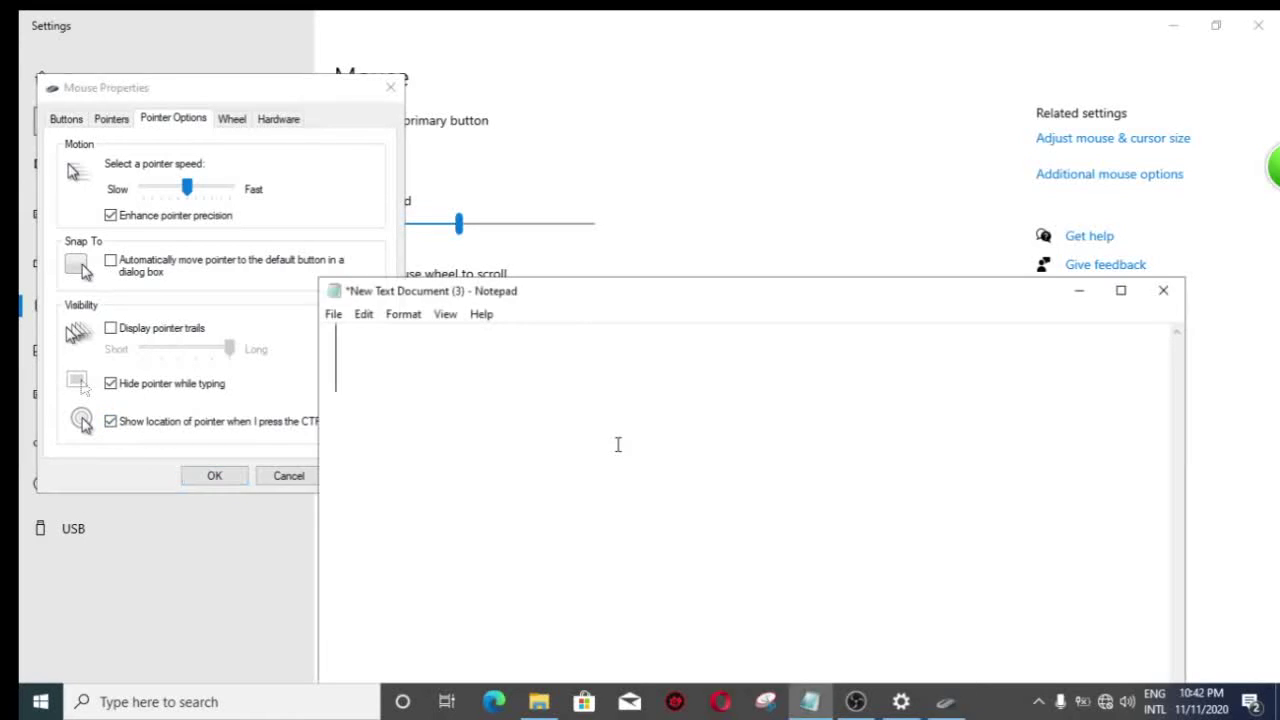
pyautogui.write('now app')
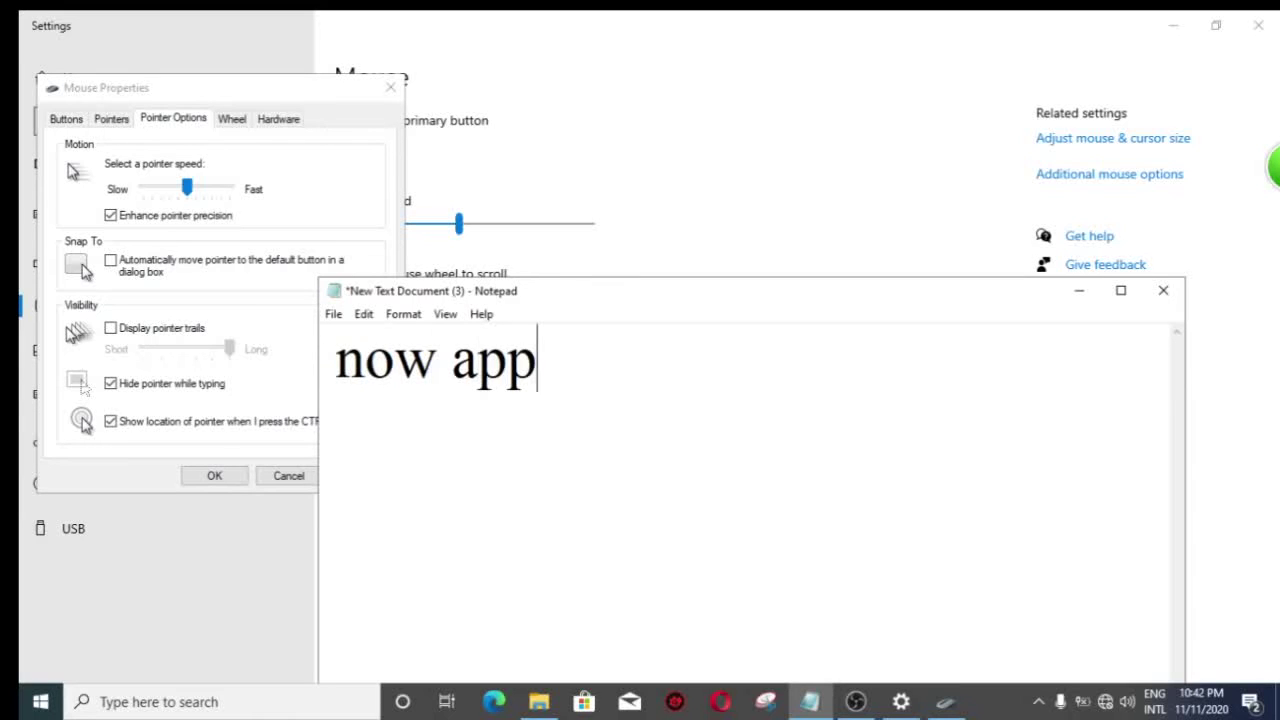
pyautogui.write('ly an')
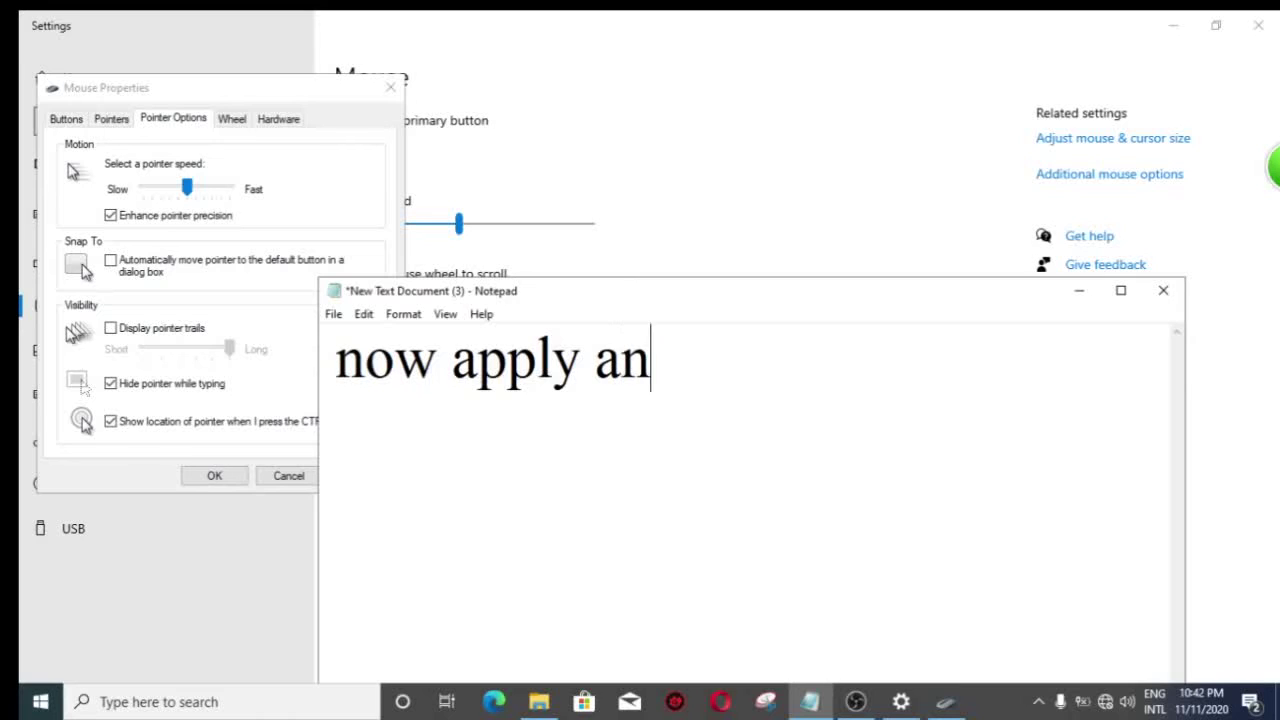
pyautogui.write('d ok')
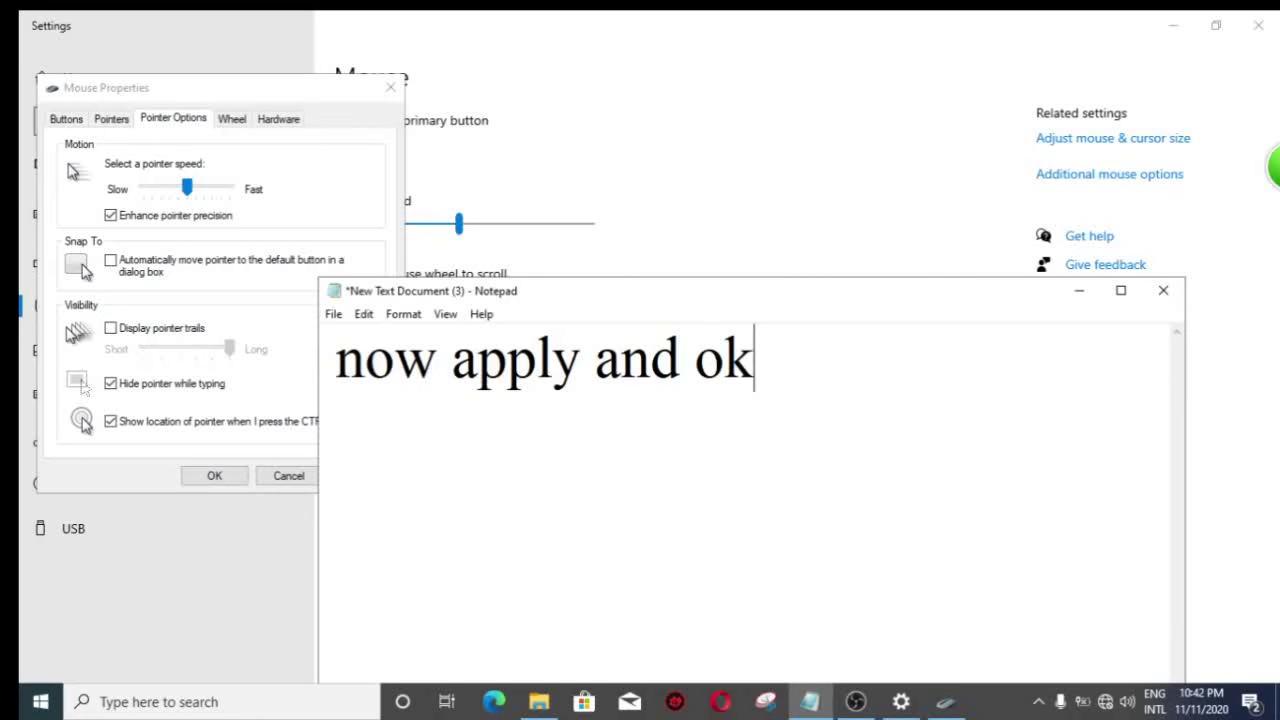
# - Apply the pointer option changes, test the pointer highlight, and close Mouse Properties with the changes accepted
pyautogui.click(155, 470)
pyautogui.click(355, 479)
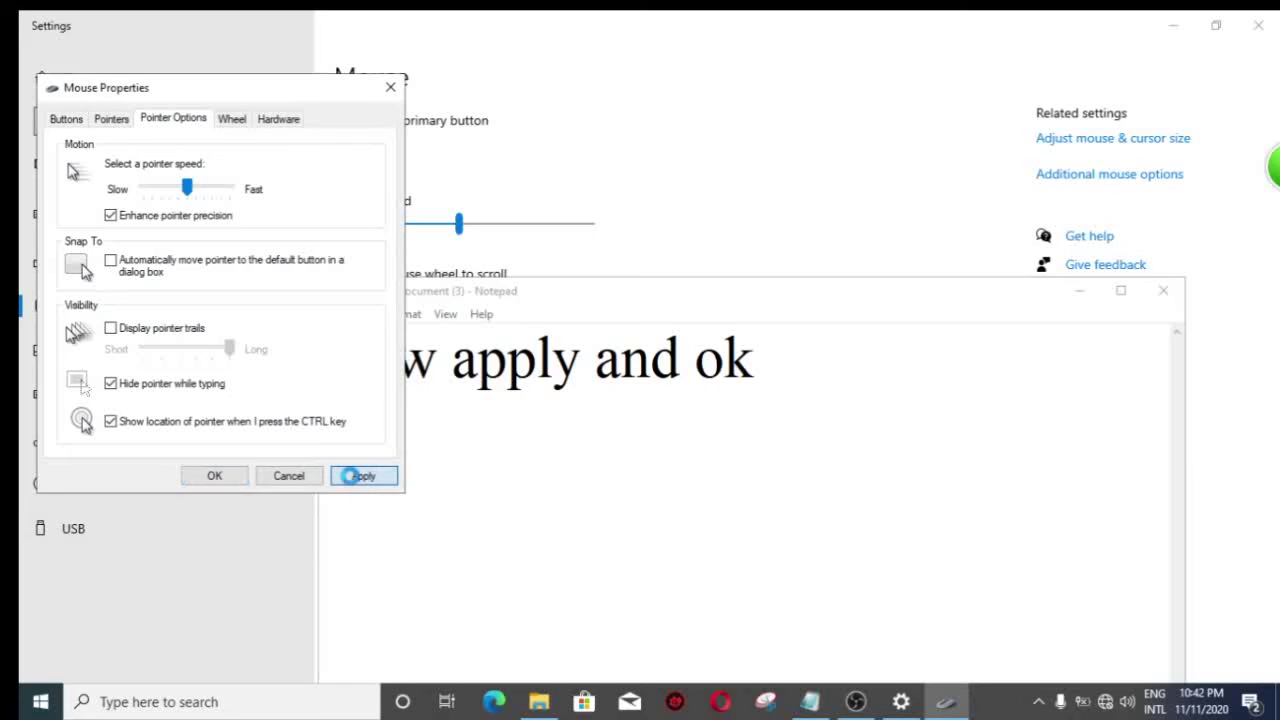
pyautogui.press('ctrl')
pyautogui.click(215, 477)
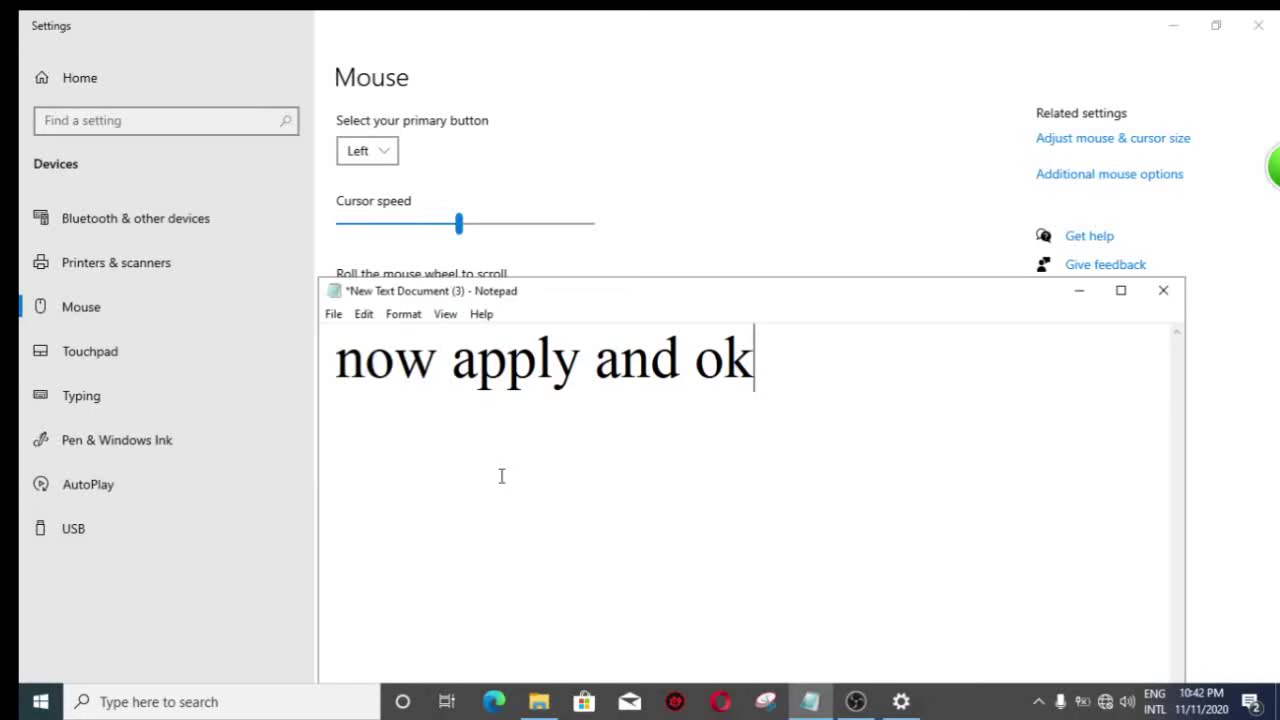
# - Replace the note's text with "after you can move mouse pointer"
pyautogui.hotkey('ctrl', 'a')
pyautogui.press('BackSpace')
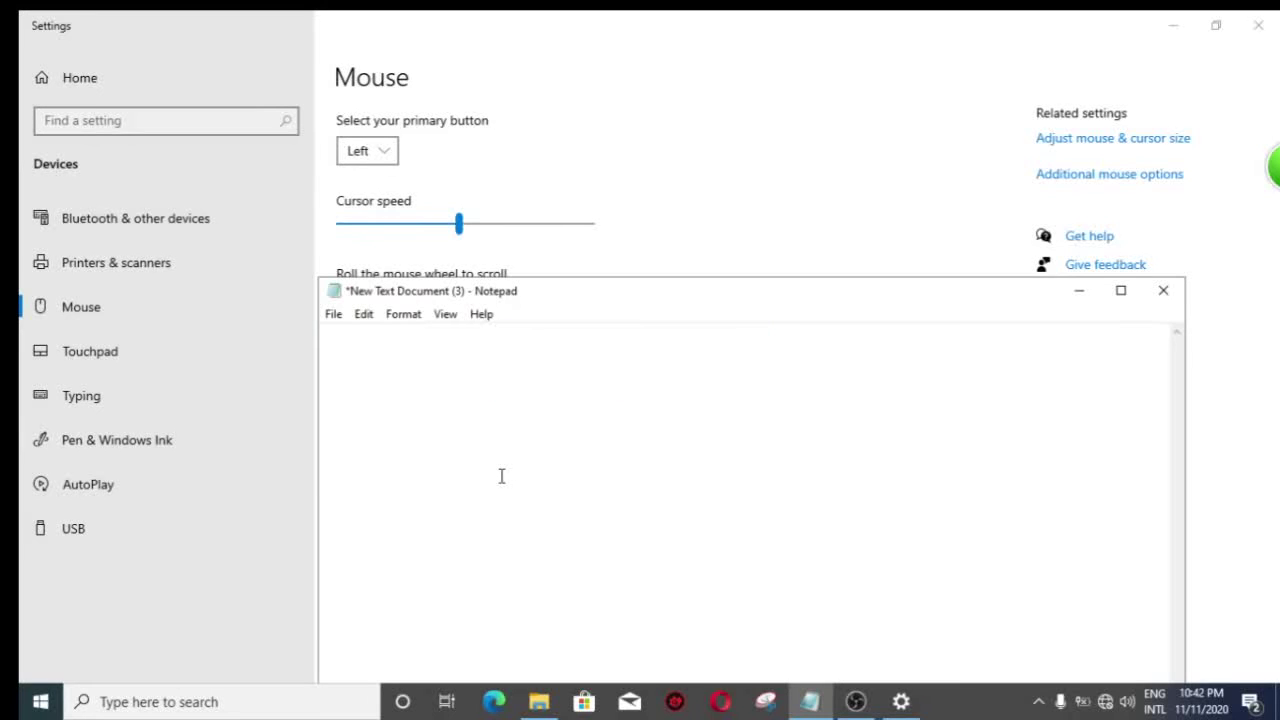
pyautogui.write('afte')
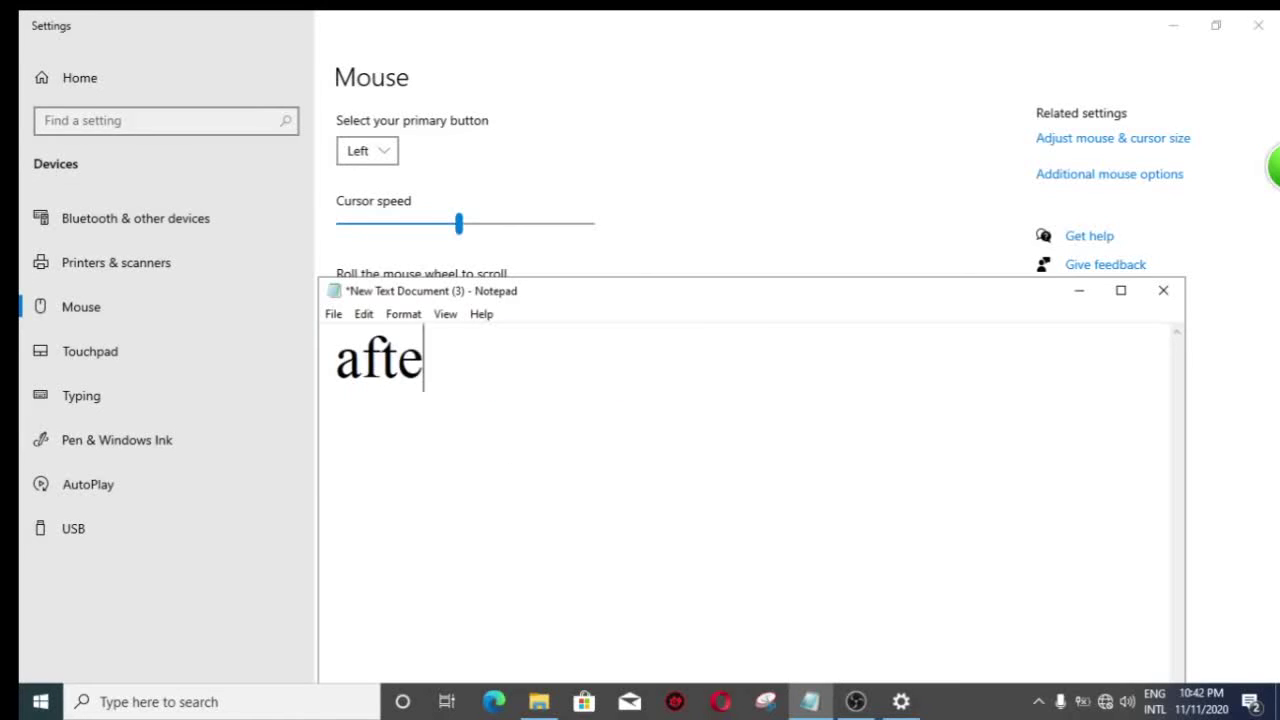
pyautogui.write('r y')
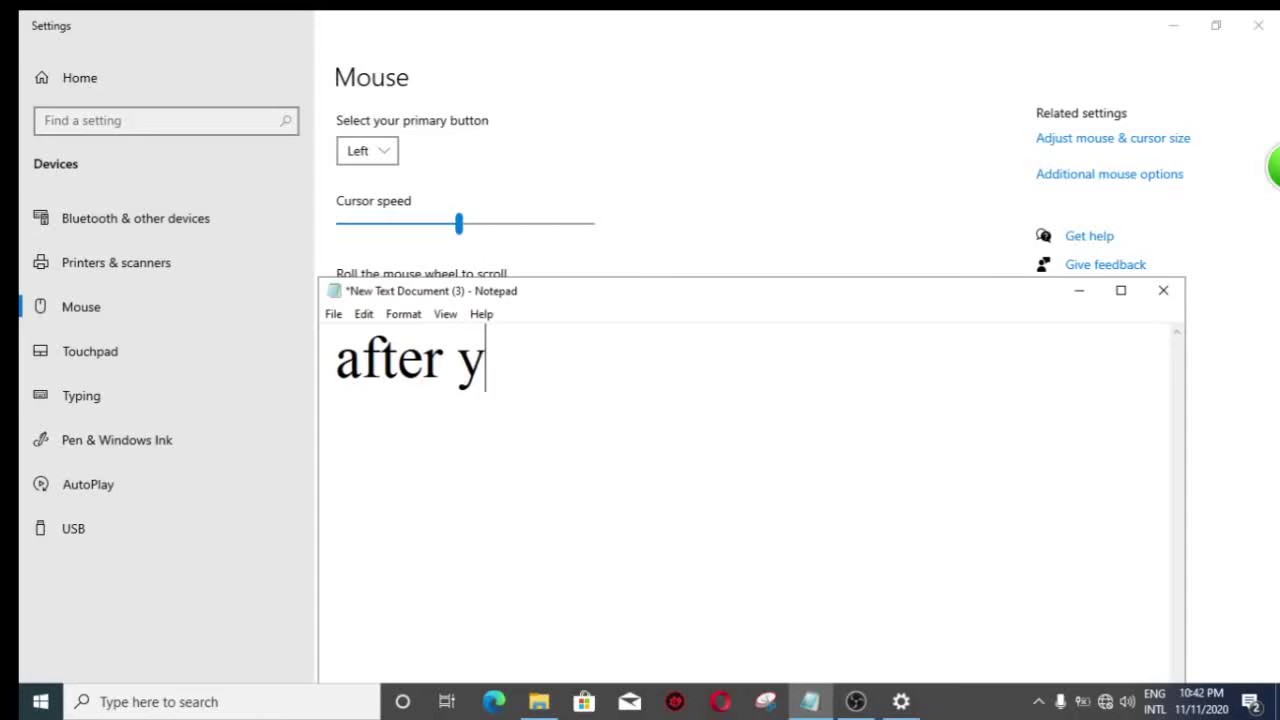
pyautogui.write('ou ca')
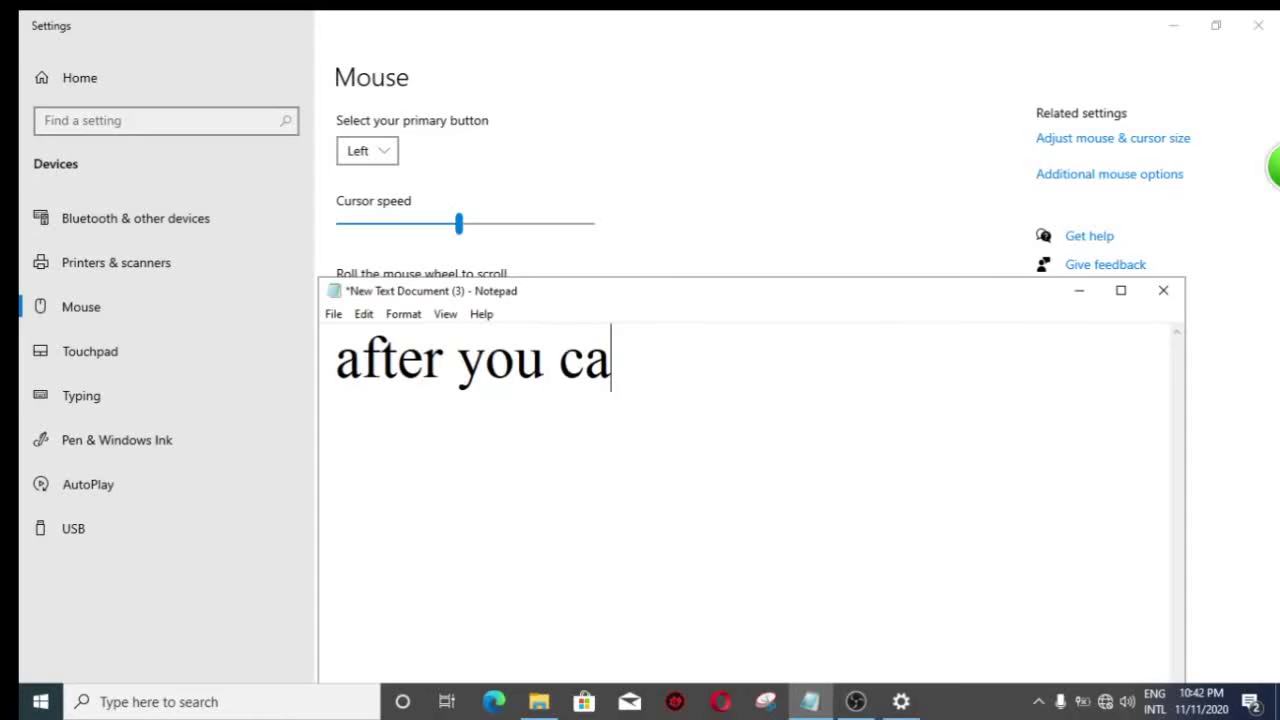
pyautogui.write('n move ')
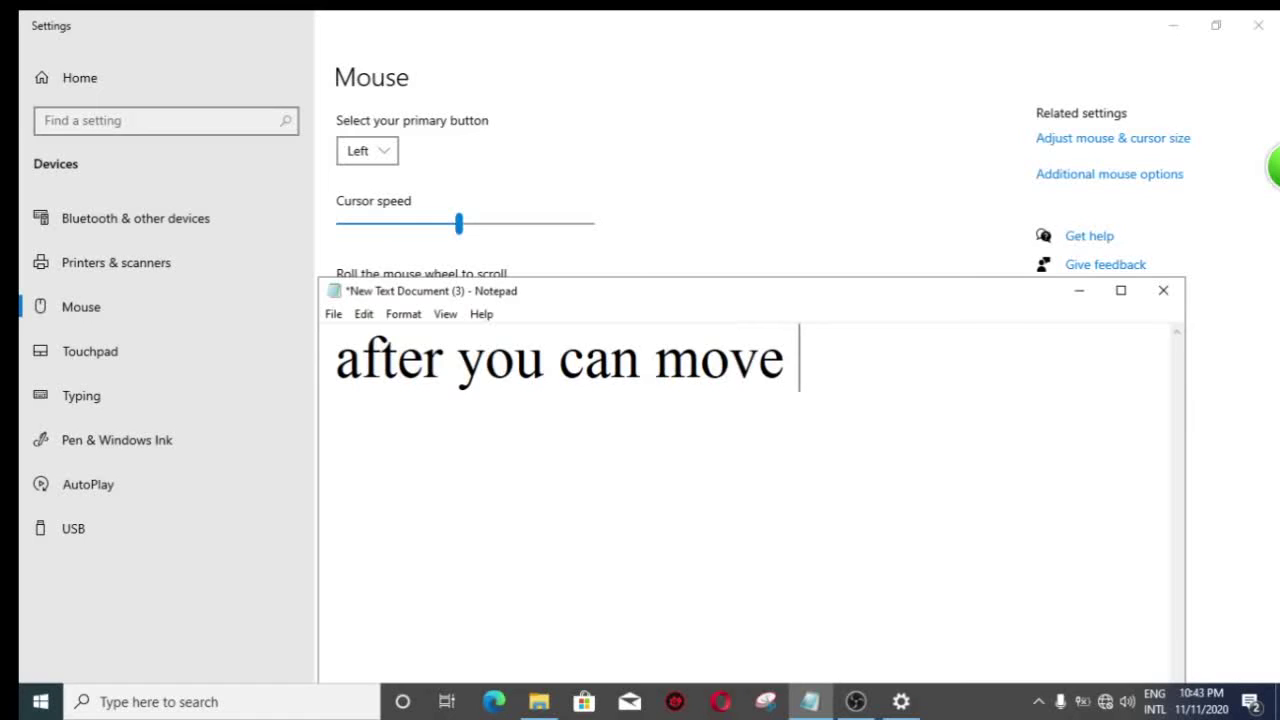
pyautogui.write('mou')
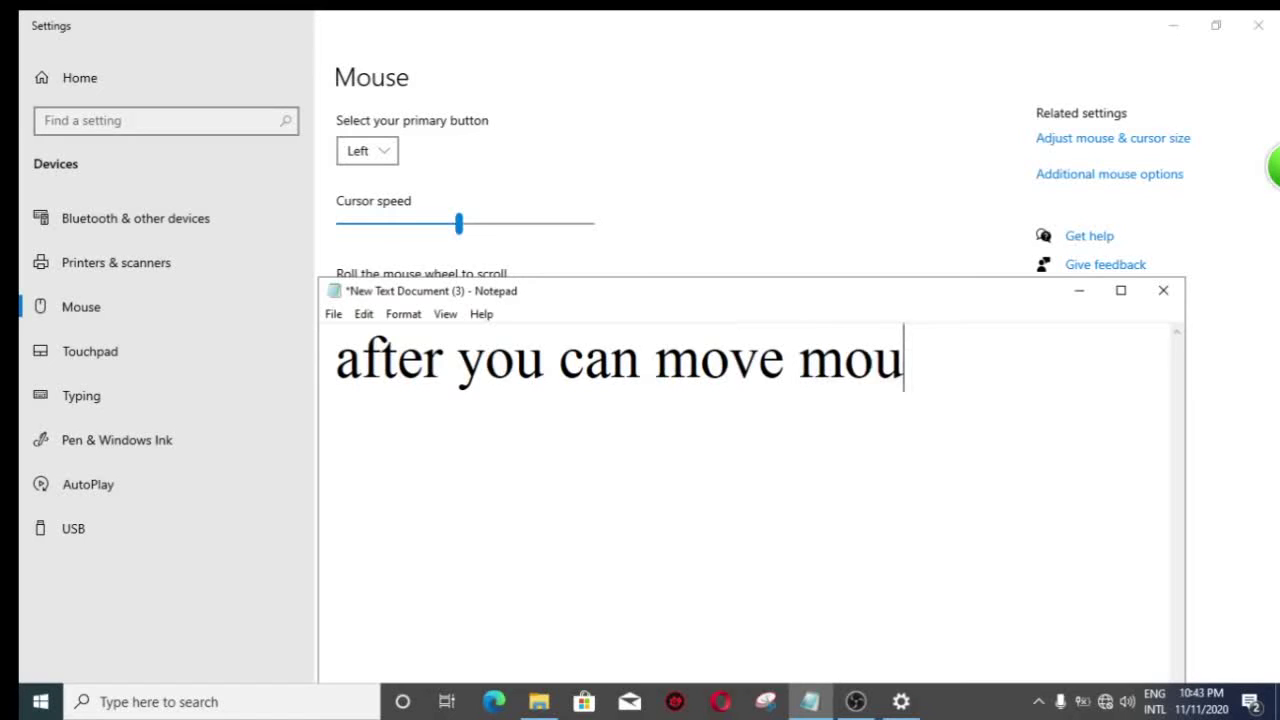
pyautogui.write('se po')
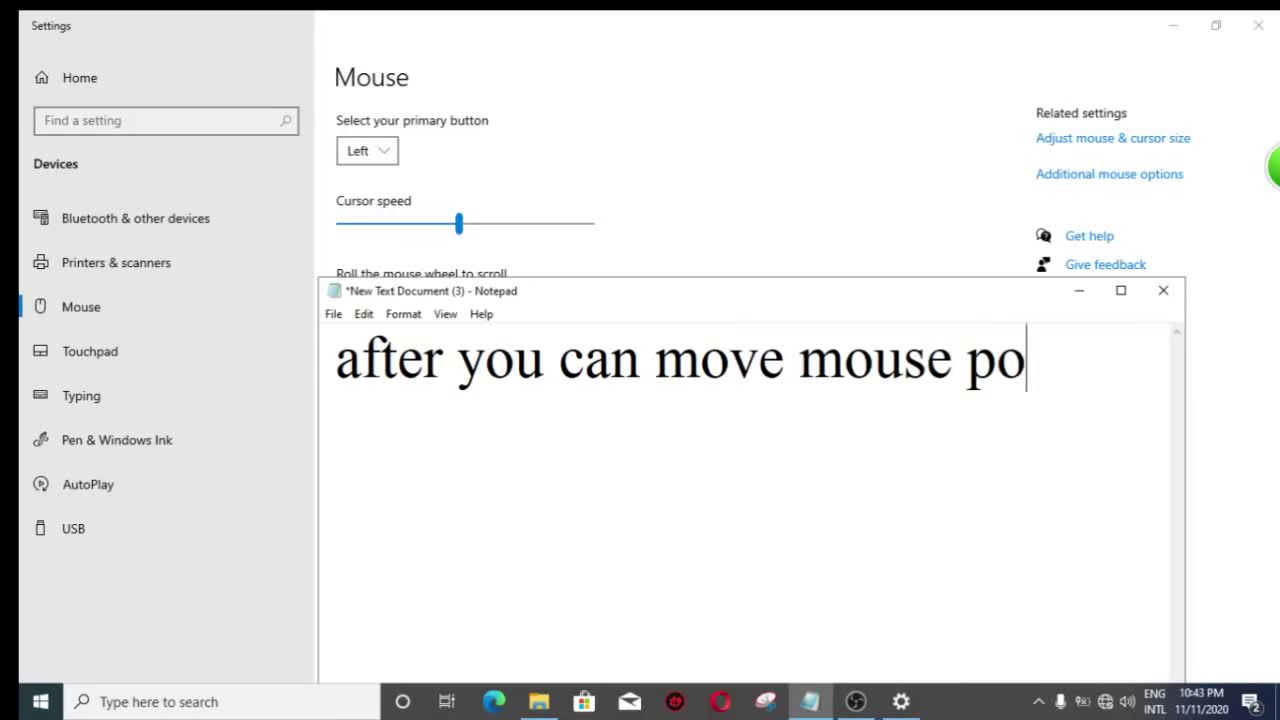
pyautogui.write('inter')
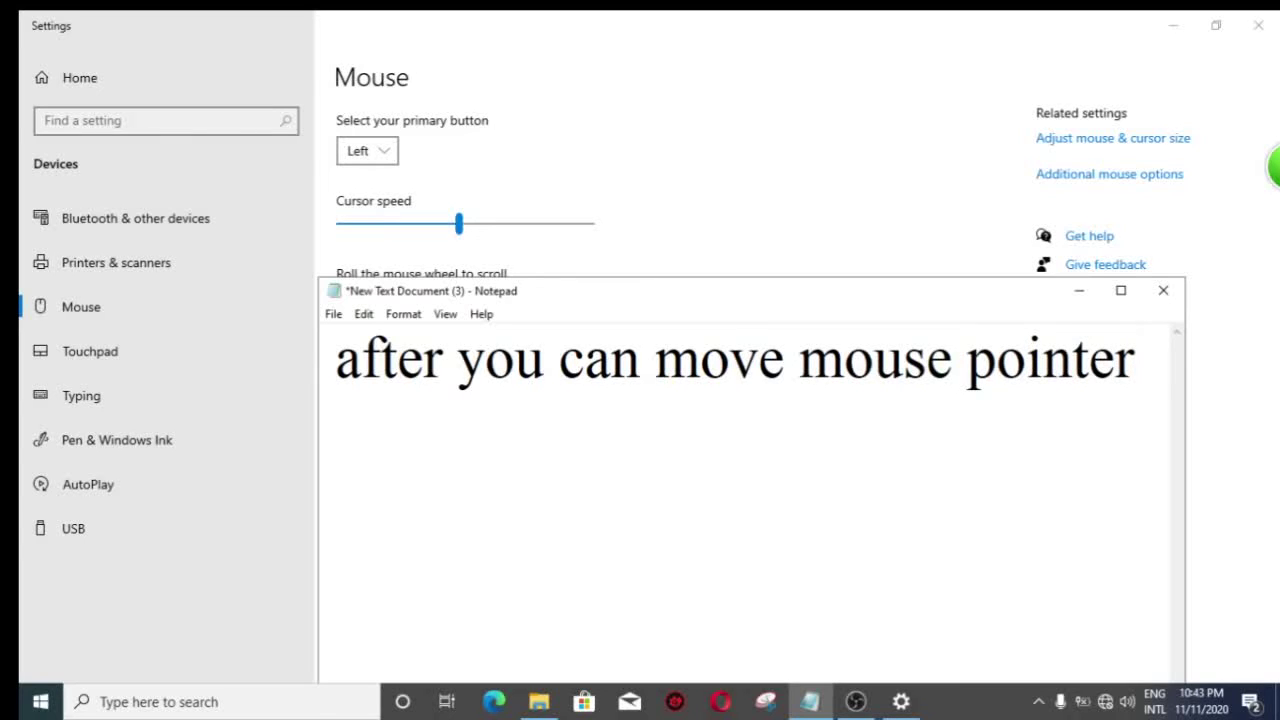
# - Add a second line to the note reading "some ware.after press CTRL"
pyautogui.press('Return')
pyautogui.write('some w')
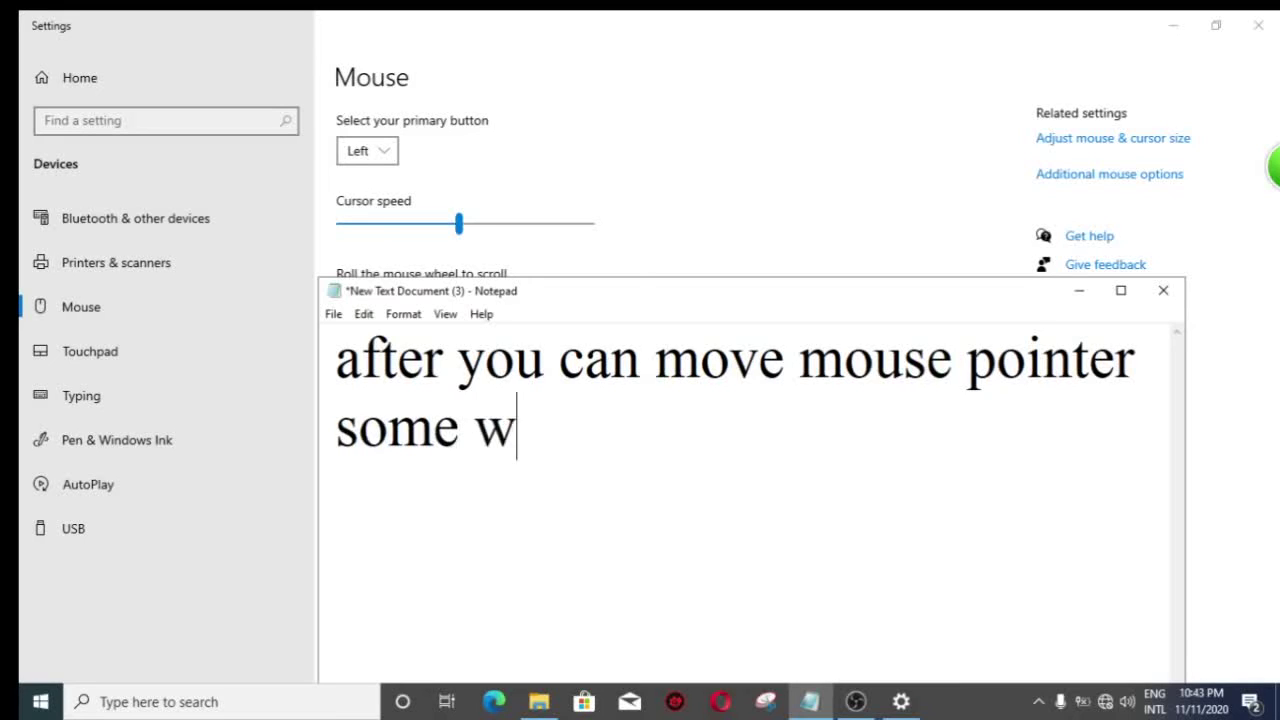
pyautogui.write('are')
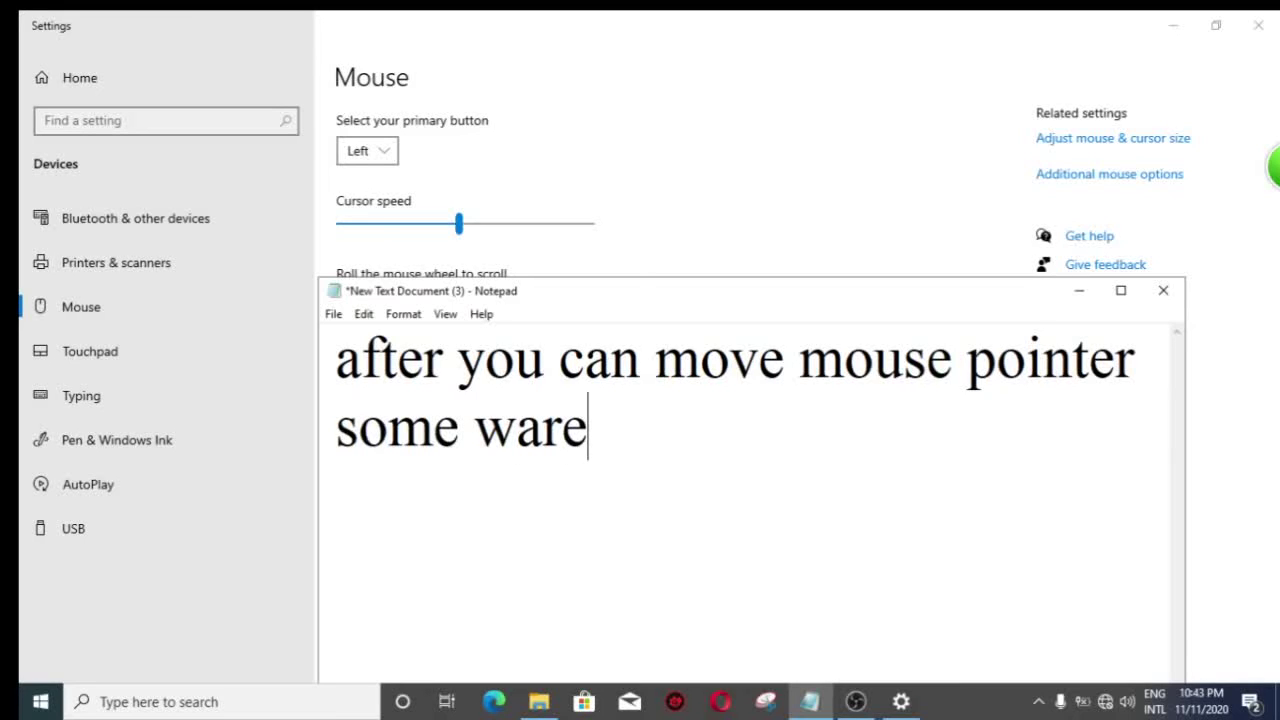
pyautogui.press('BackSpace')
pyautogui.write('.after')
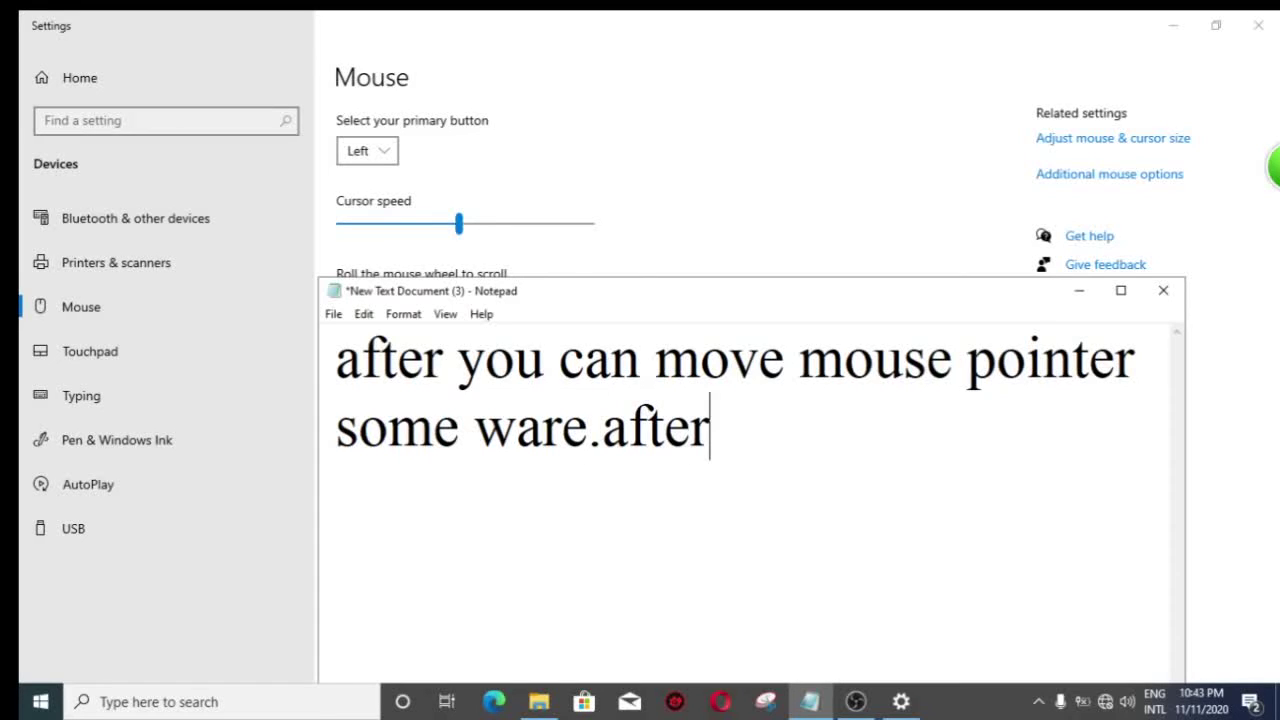
pyautogui.write(' p')
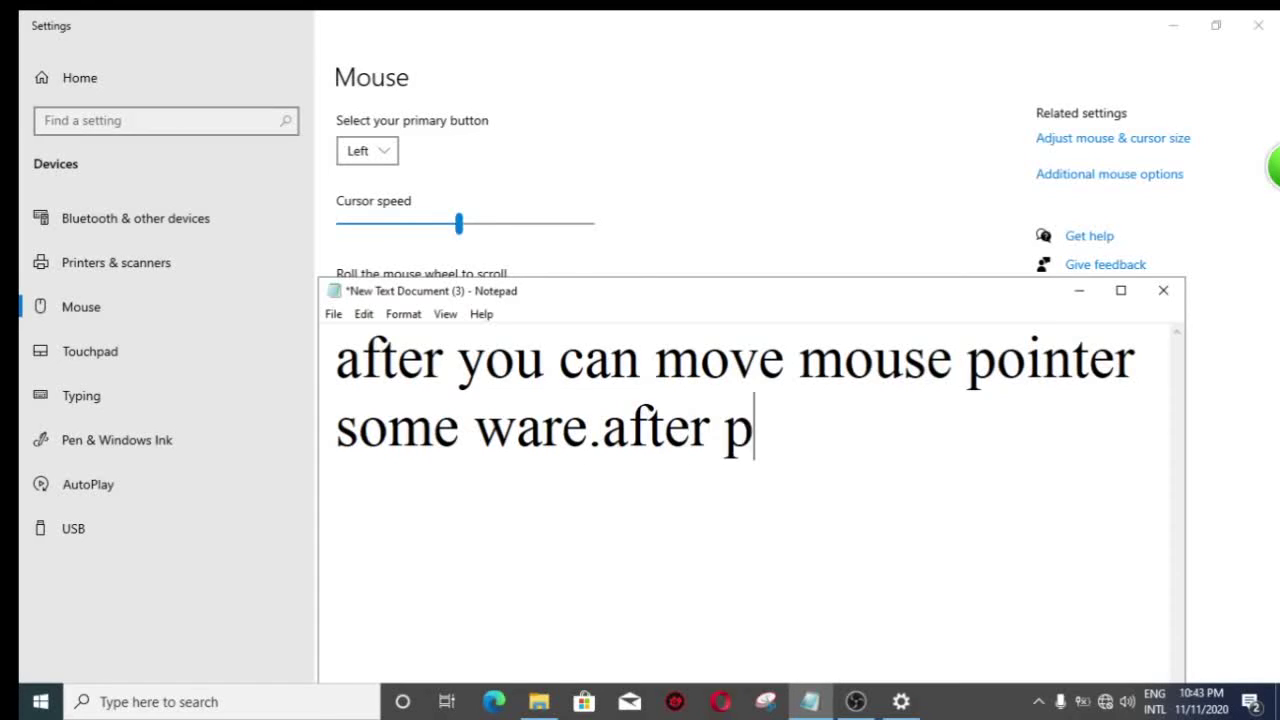
pyautogui.write('ress ')
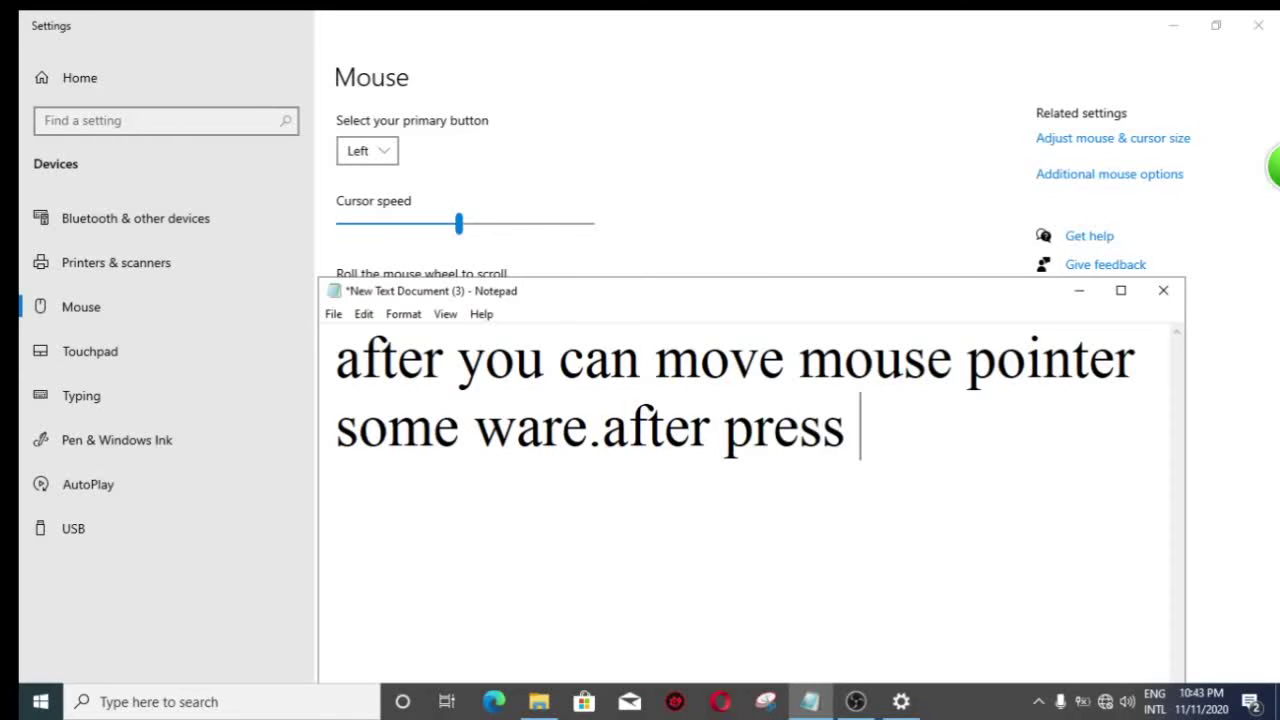
pyautogui.write('CTRL')
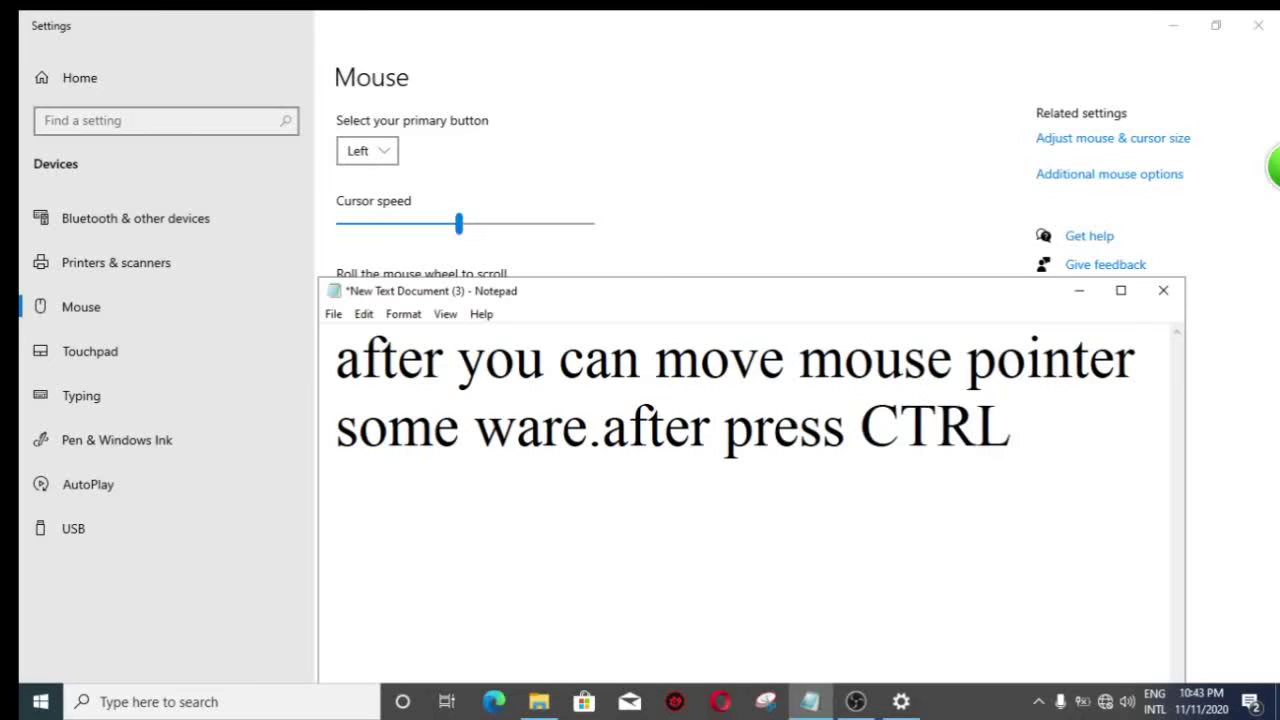
# - Replace the note's text with "Now you can highlight some special thing"
pyautogui.hotkey('ctrl', 'a')
pyautogui.press('BackSpace')
pyautogui.write('N')
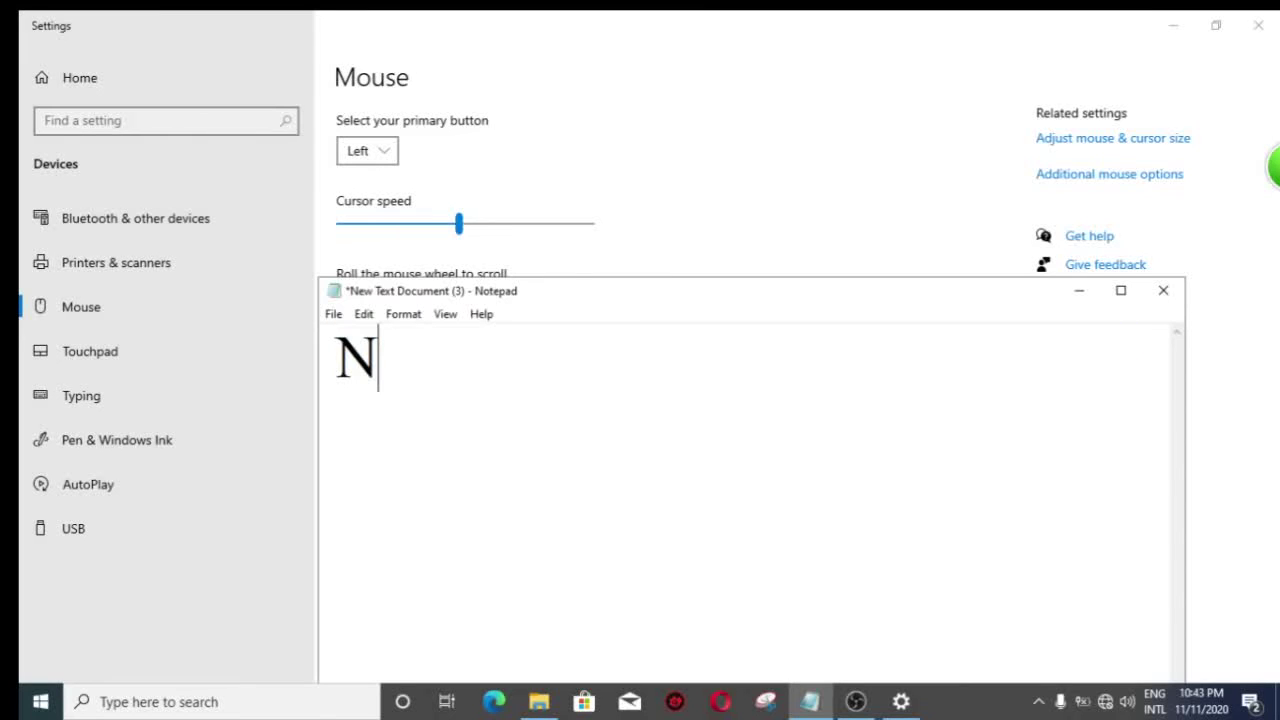
pyautogui.write('ow ')
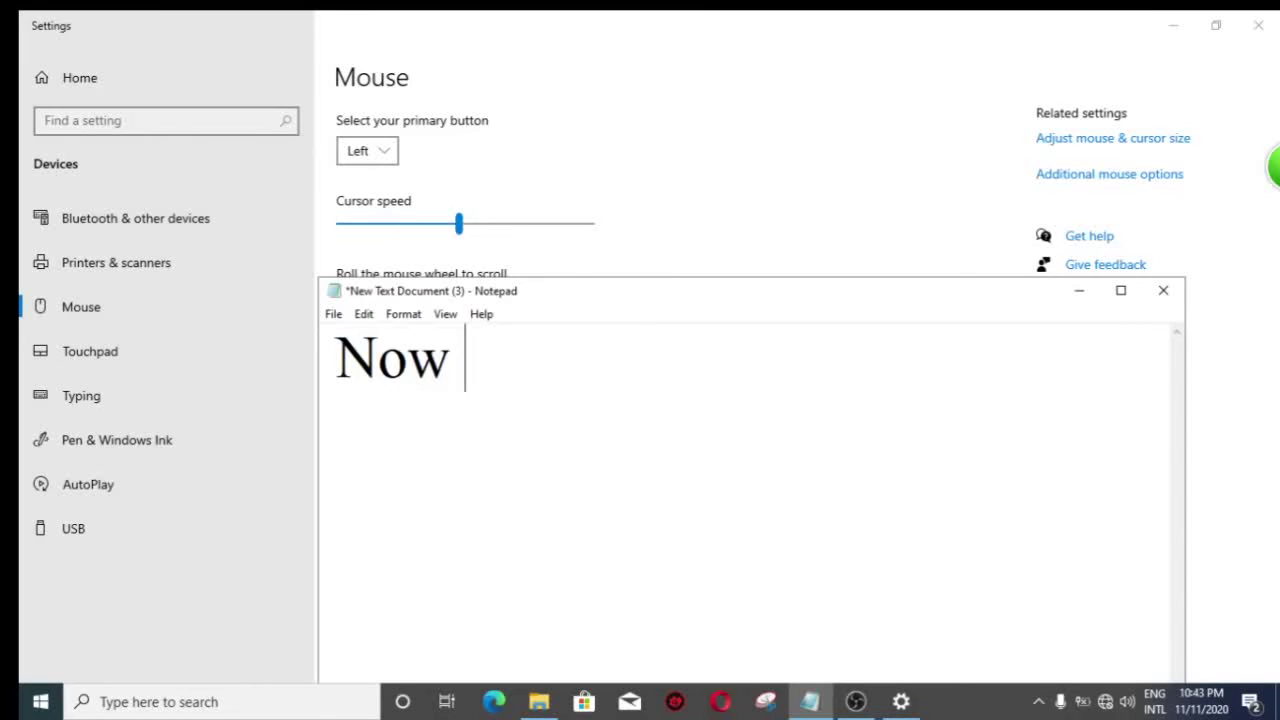
pyautogui.write('you')
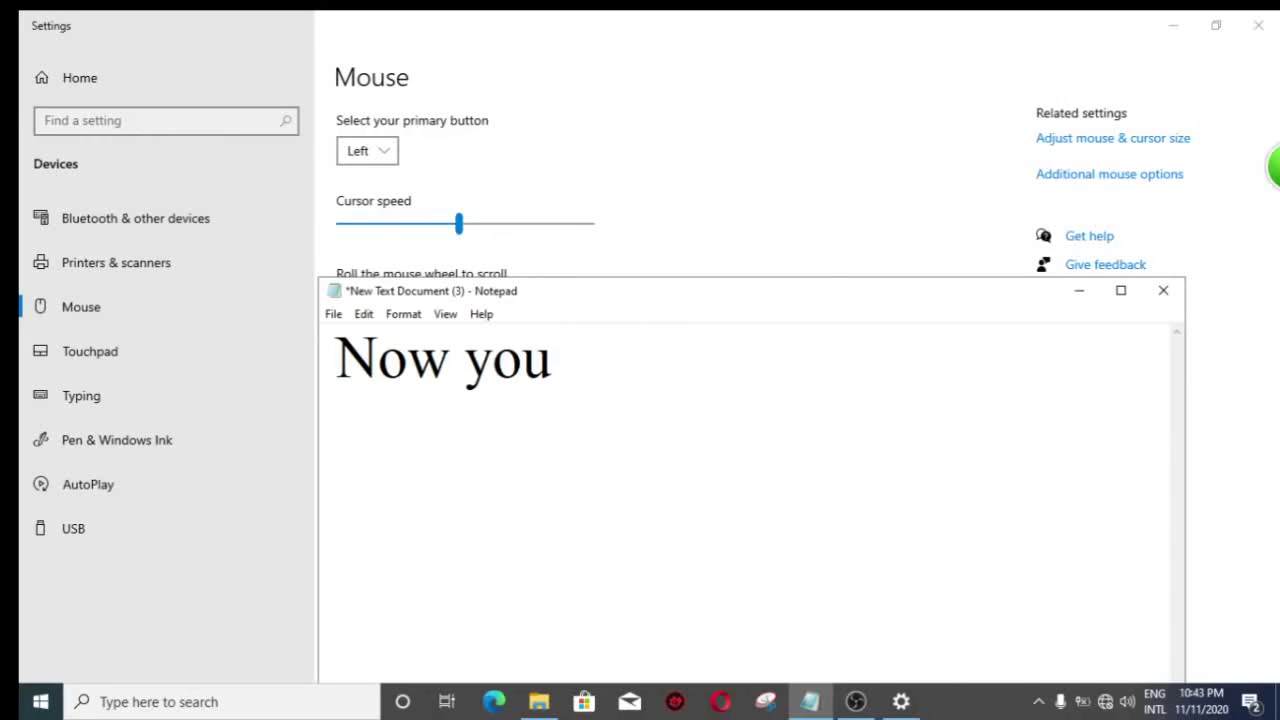
pyautogui.write(' can')
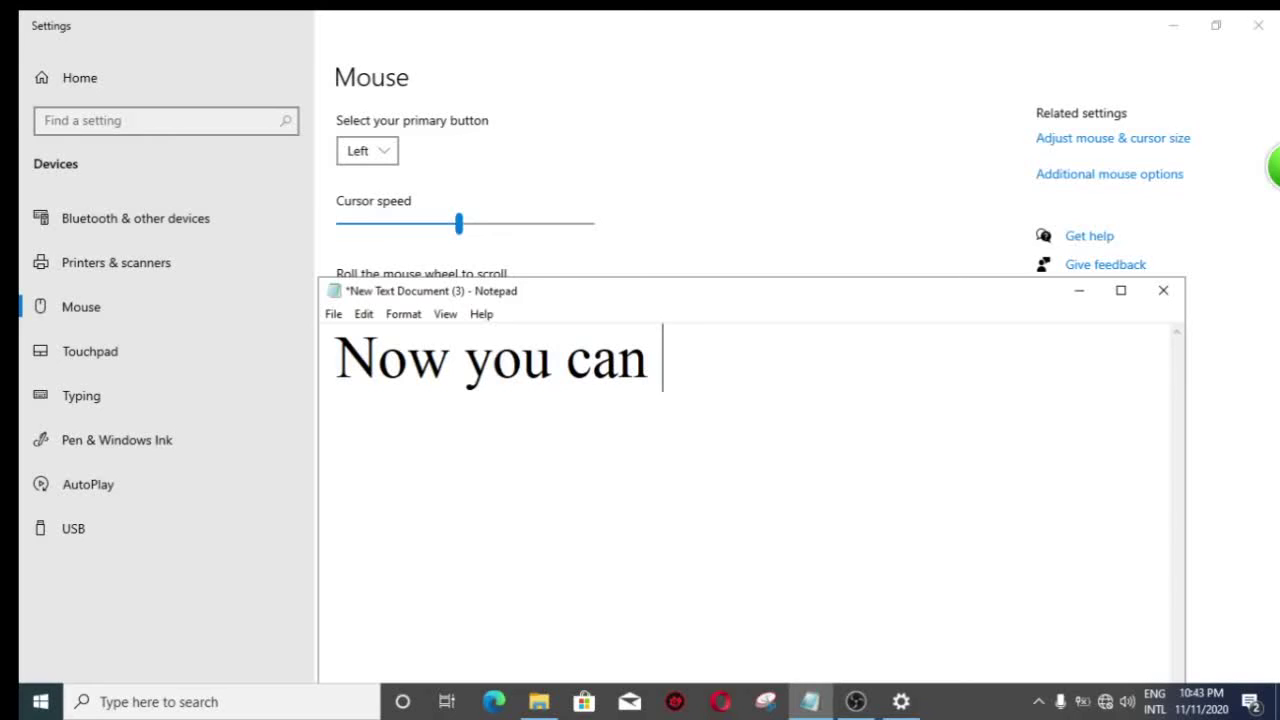
pyautogui.write(' hig')
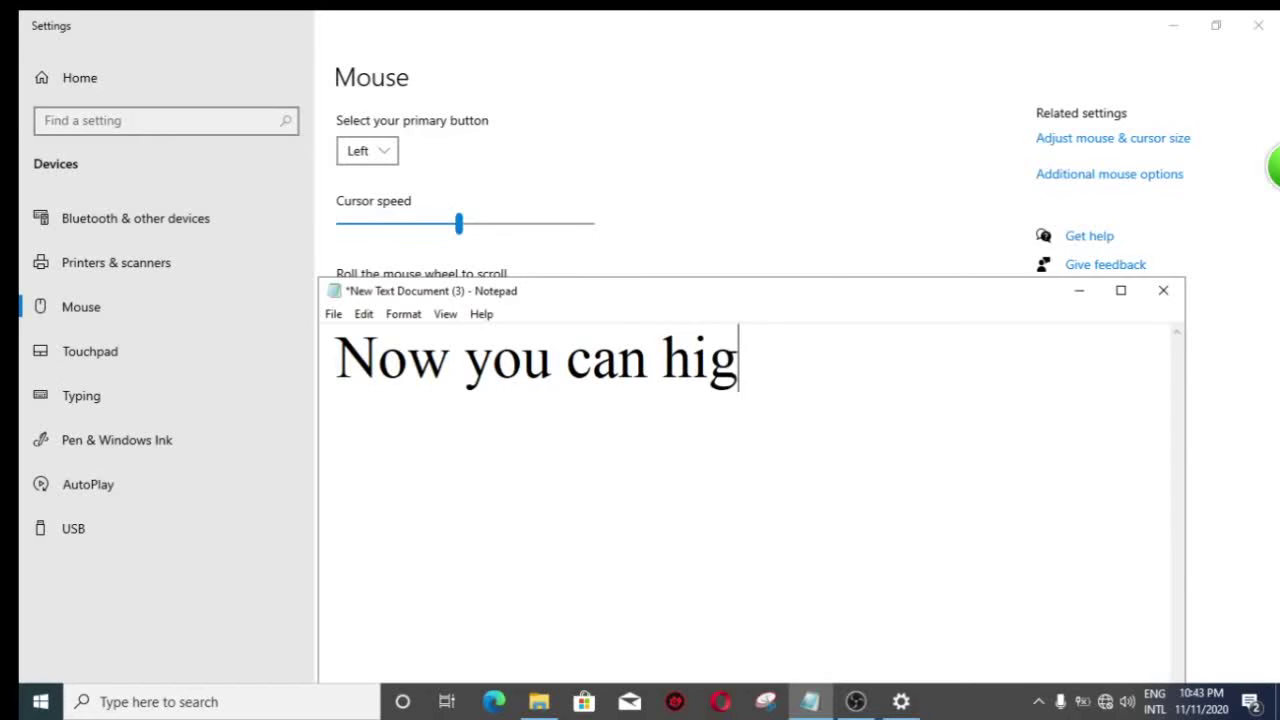
pyautogui.write('hlig')
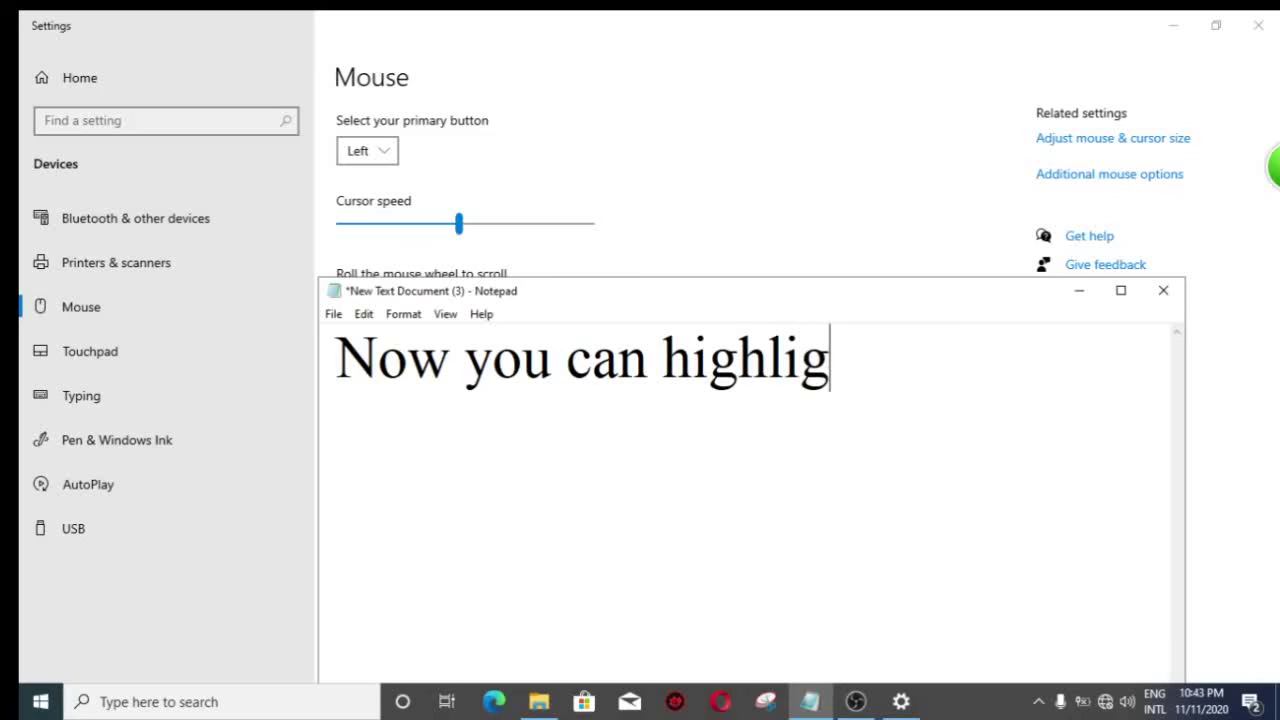
pyautogui.write('ht ')
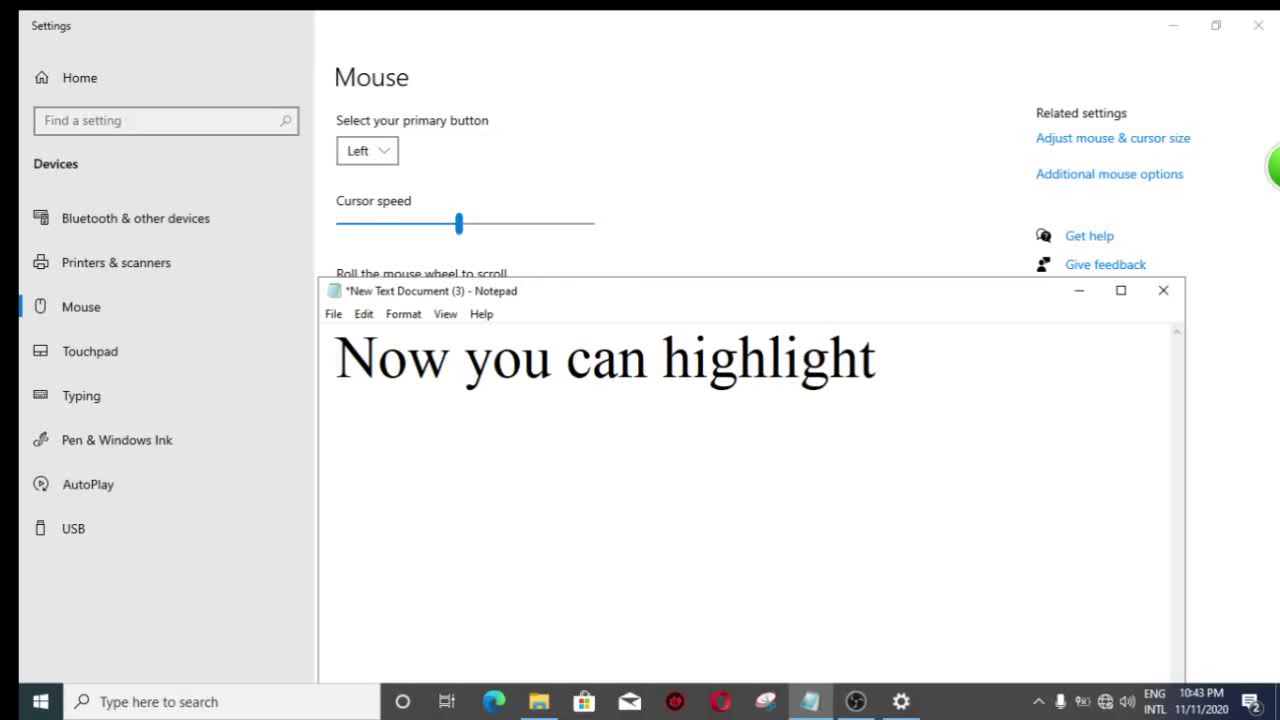
pyautogui.write('some ')
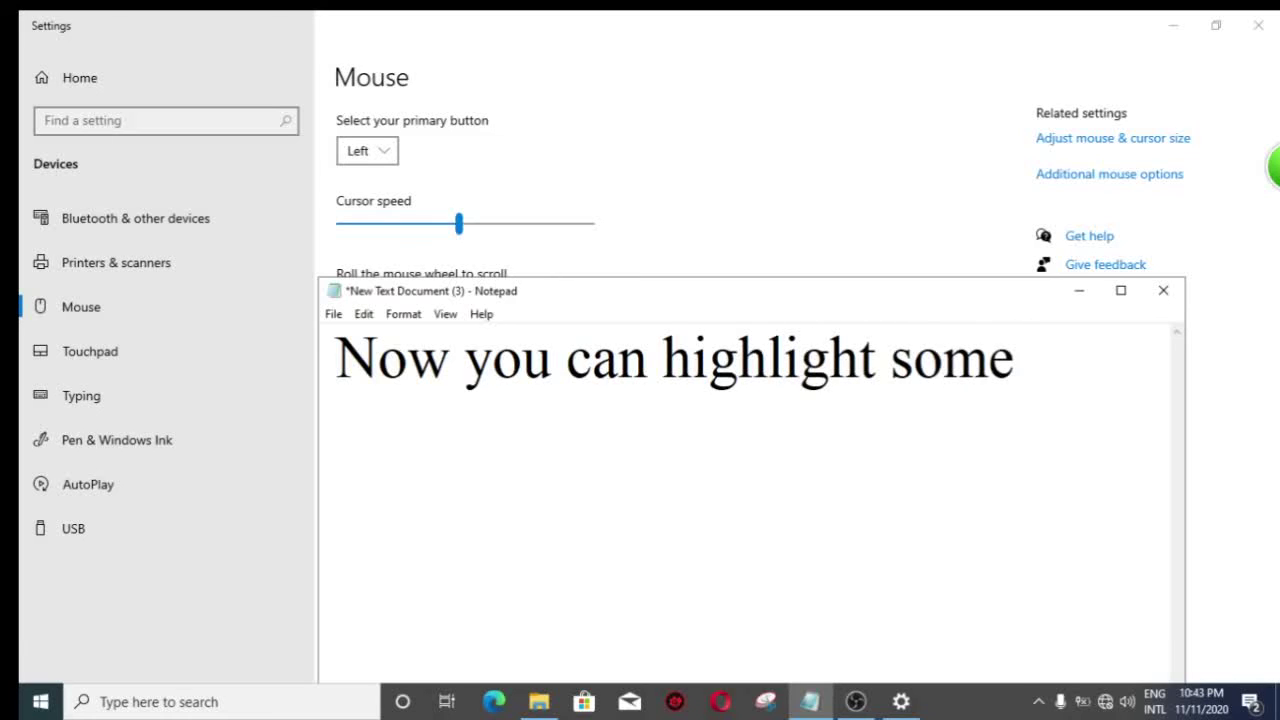
pyautogui.write('sp')
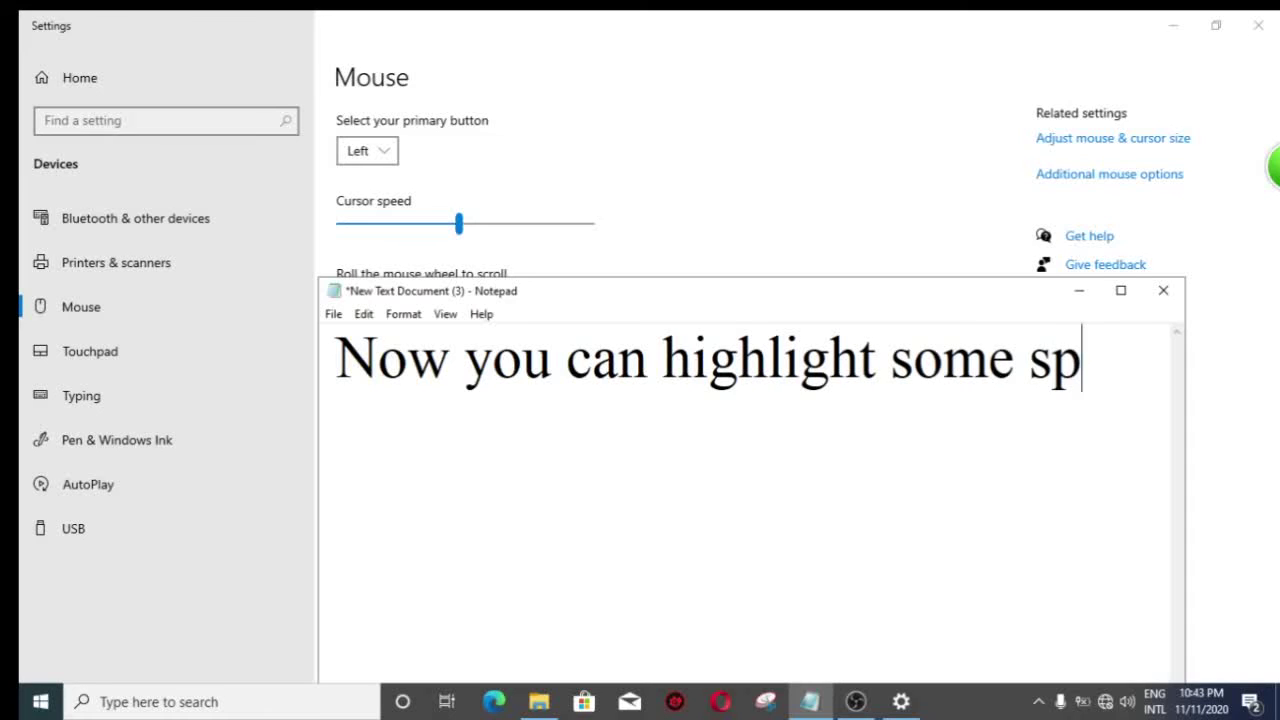
pyautogui.write('ecial')
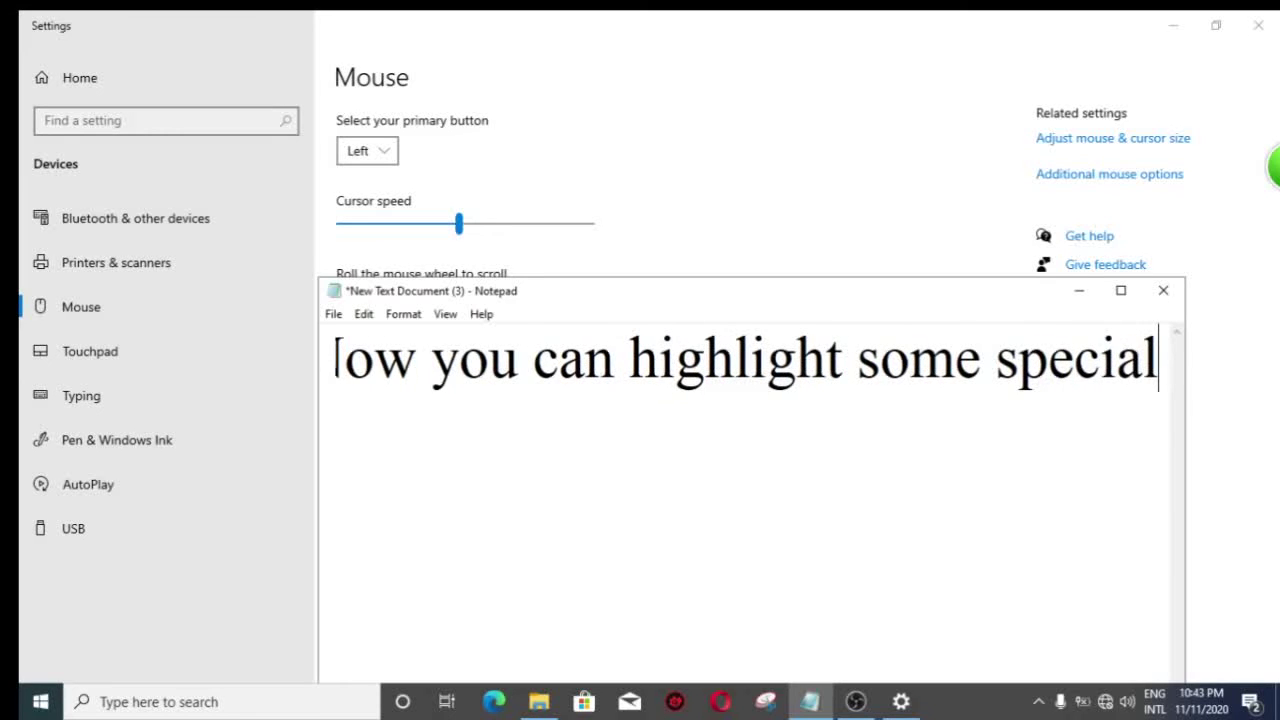
pyautogui.write(' thi')
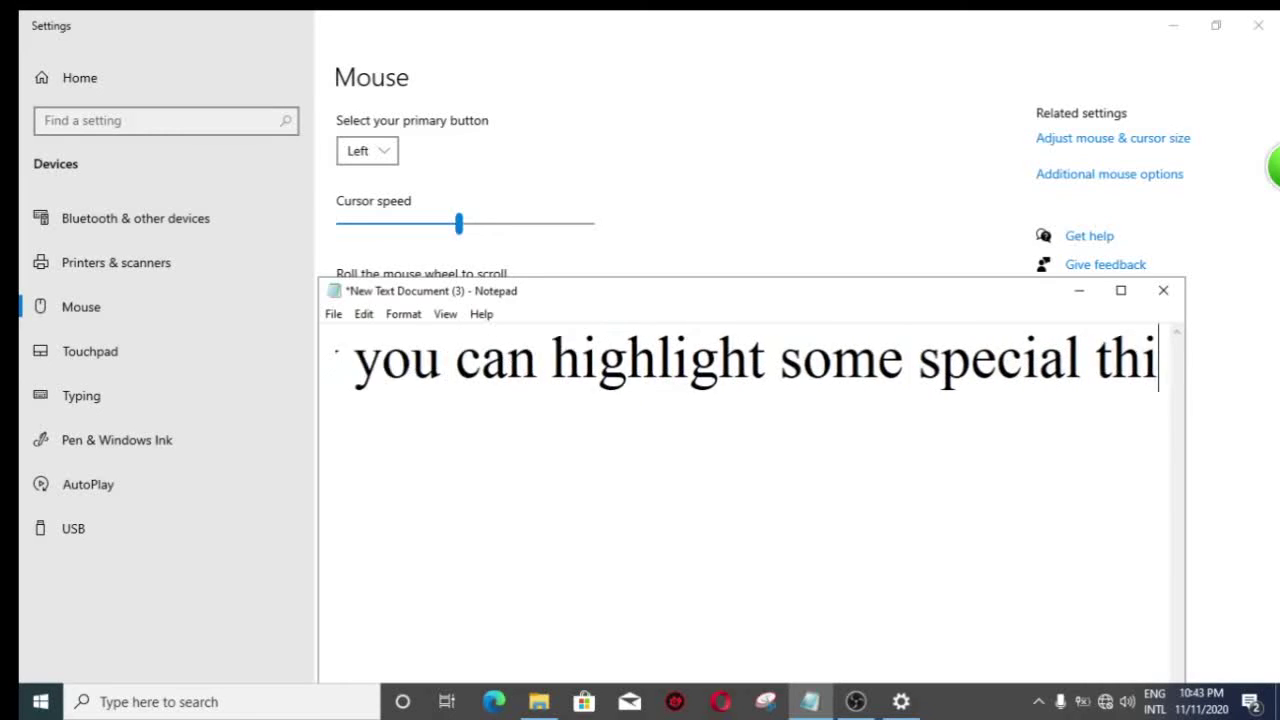
pyautogui.write('ng')
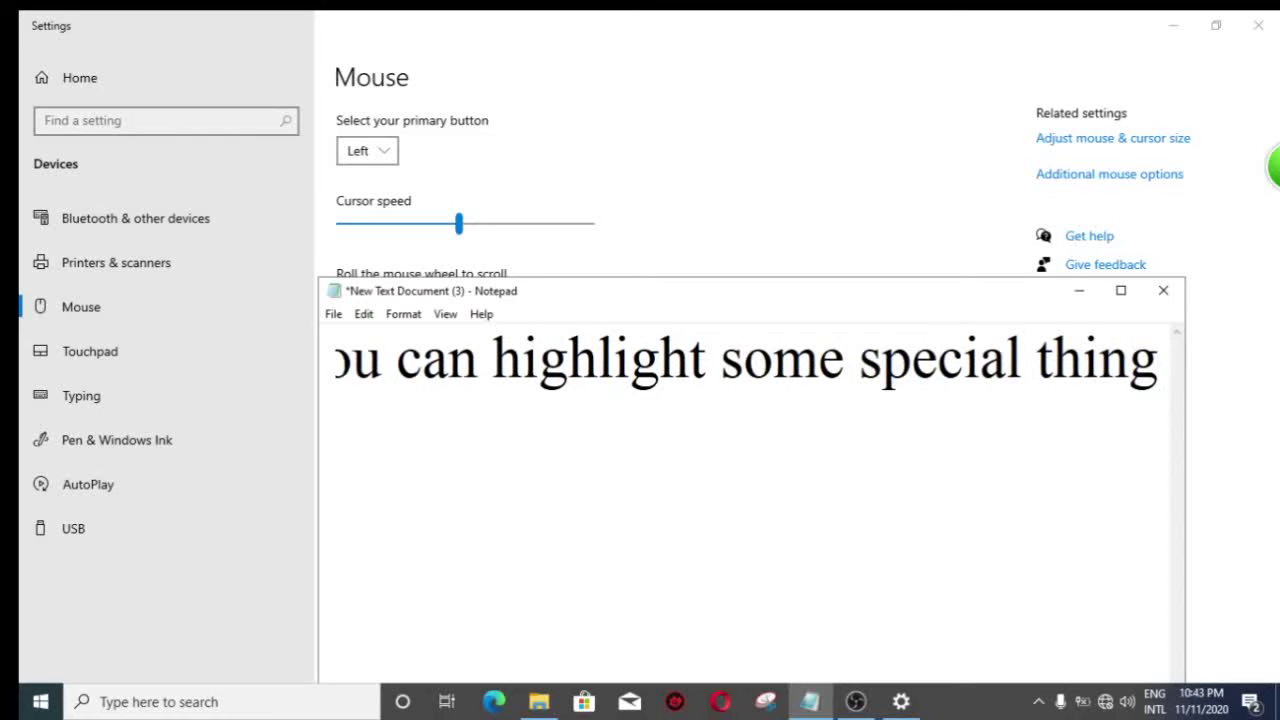
# - Clear the note and write "This thing you can use for presentation" as its new text
pyautogui.hotkey('ctrl', 'a')
pyautogui.press('BackSpace')
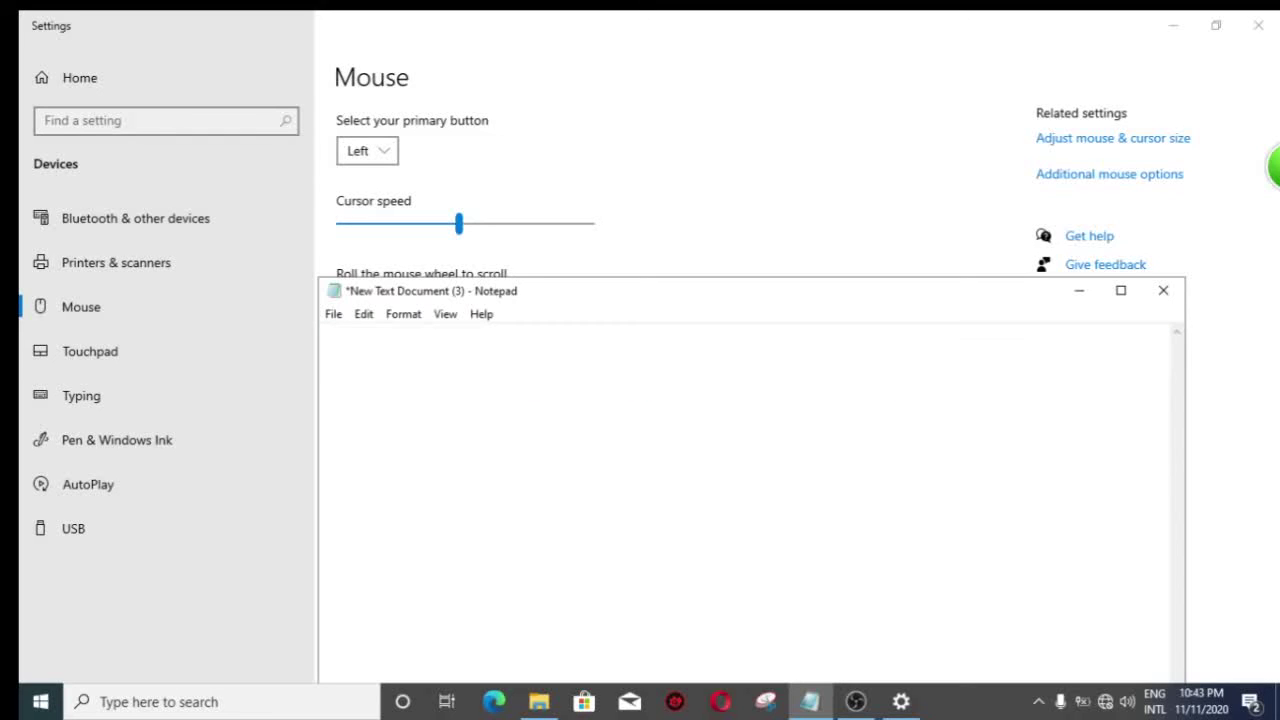
pyautogui.write('Th')
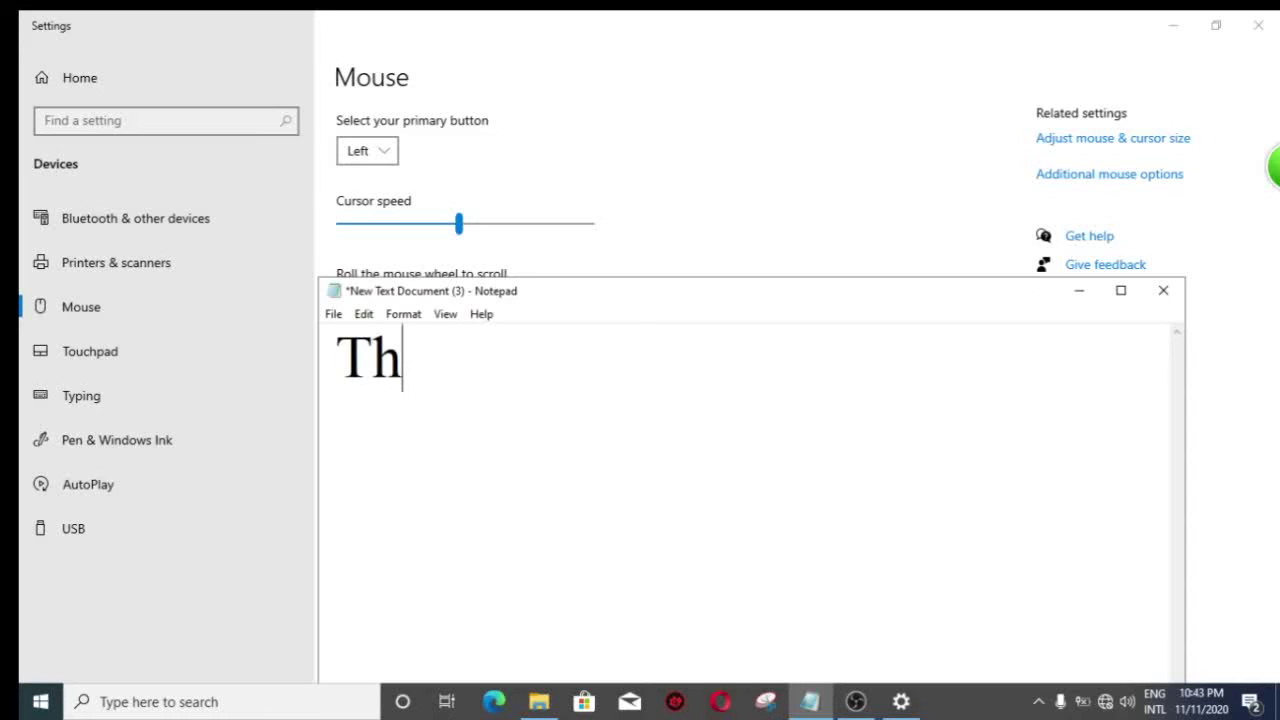
pyautogui.write('is thin')
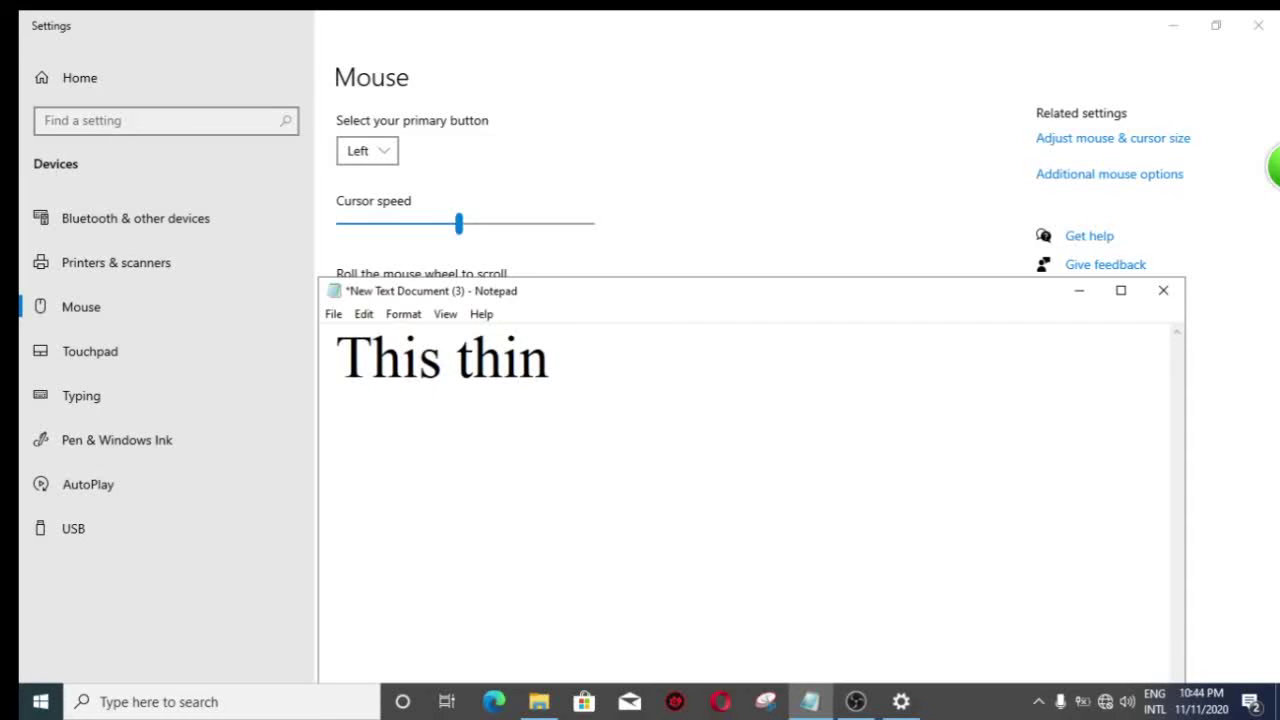
pyautogui.write('g yo')
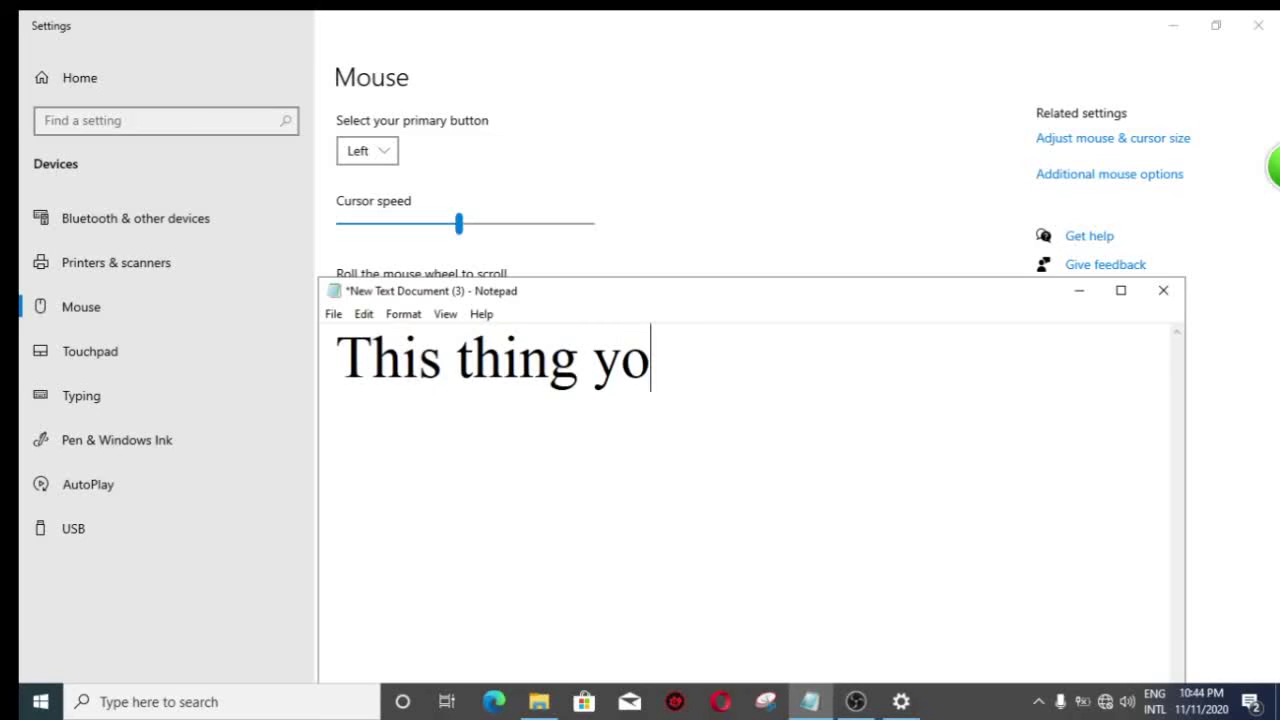
pyautogui.write('u ca')
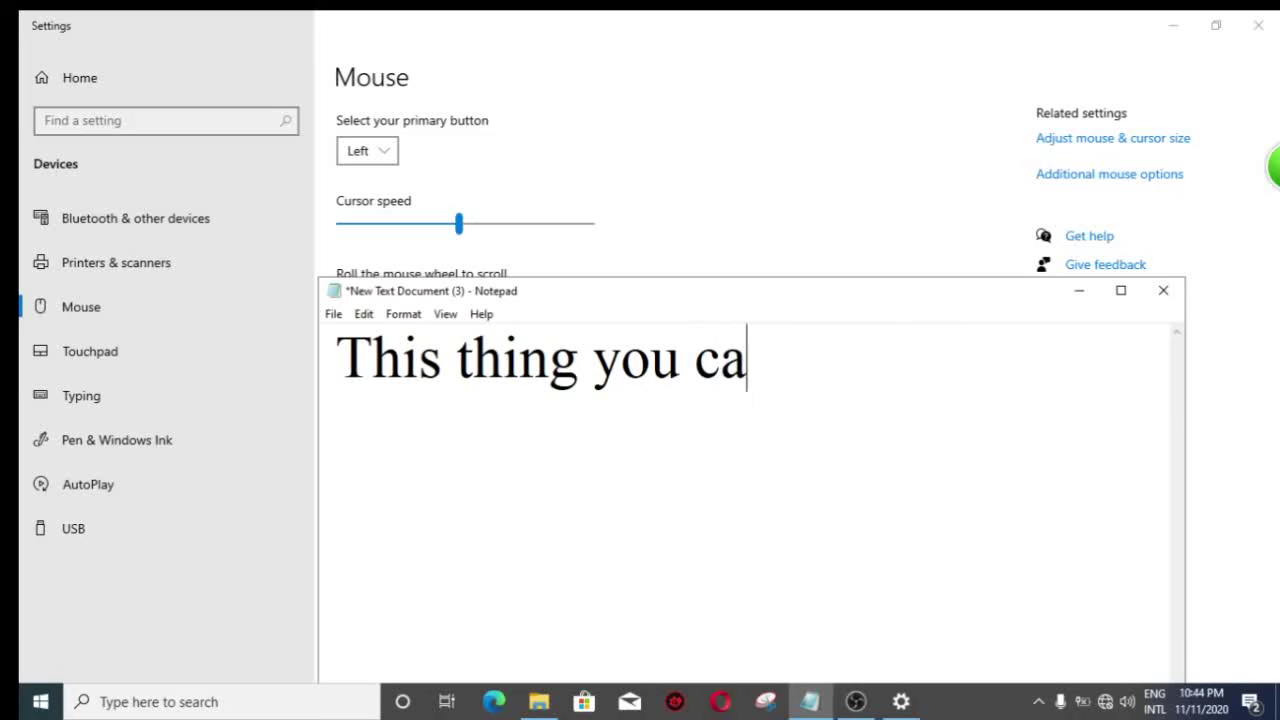
pyautogui.write('n use ')
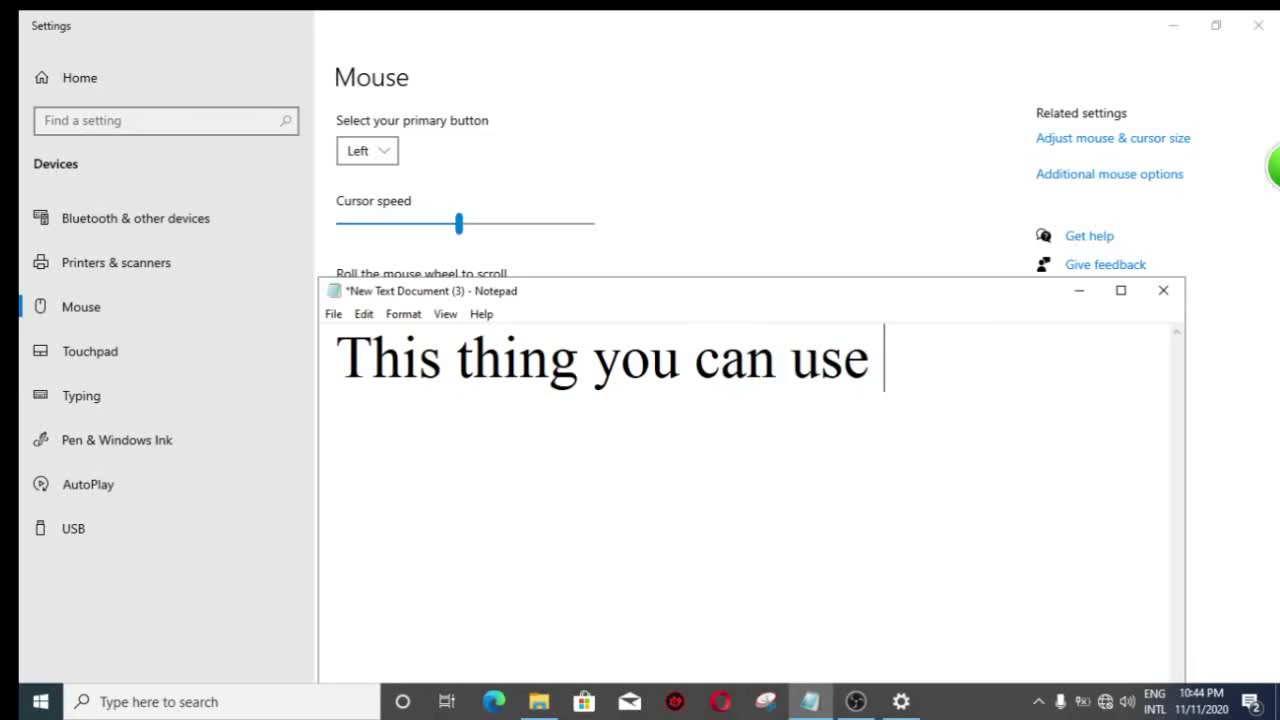
pyautogui.write('f')
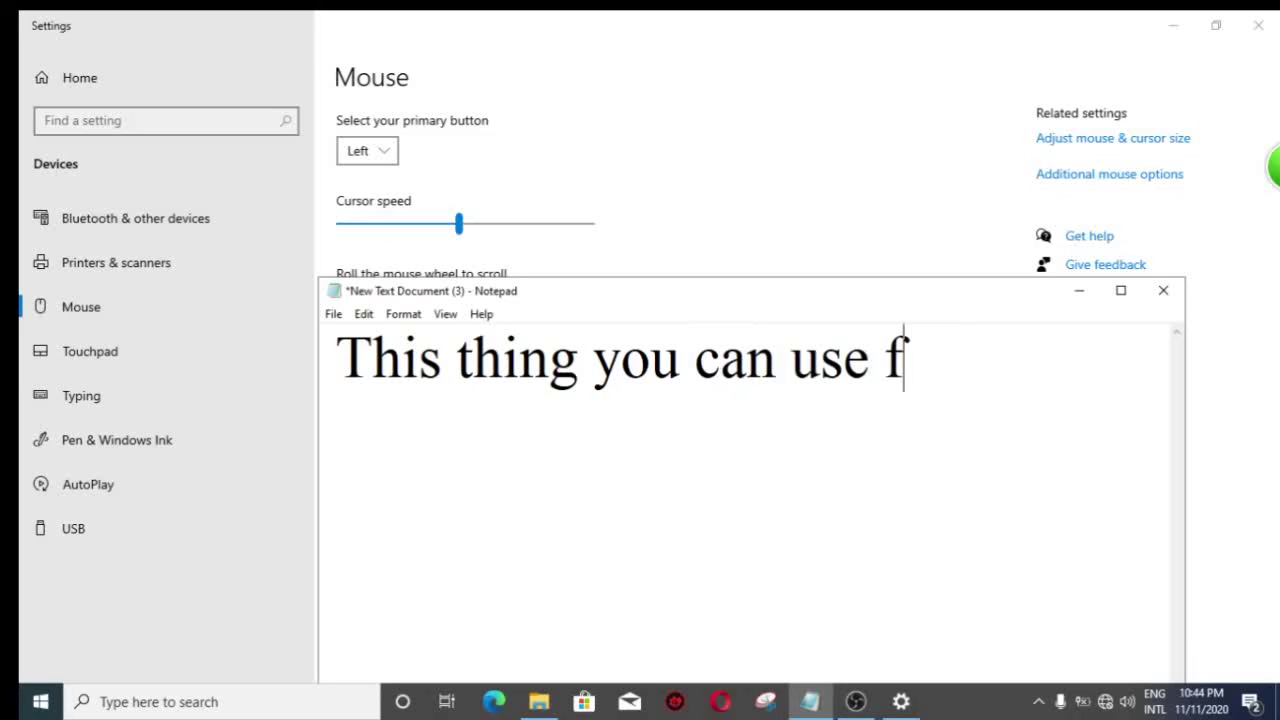
pyautogui.write('or ')
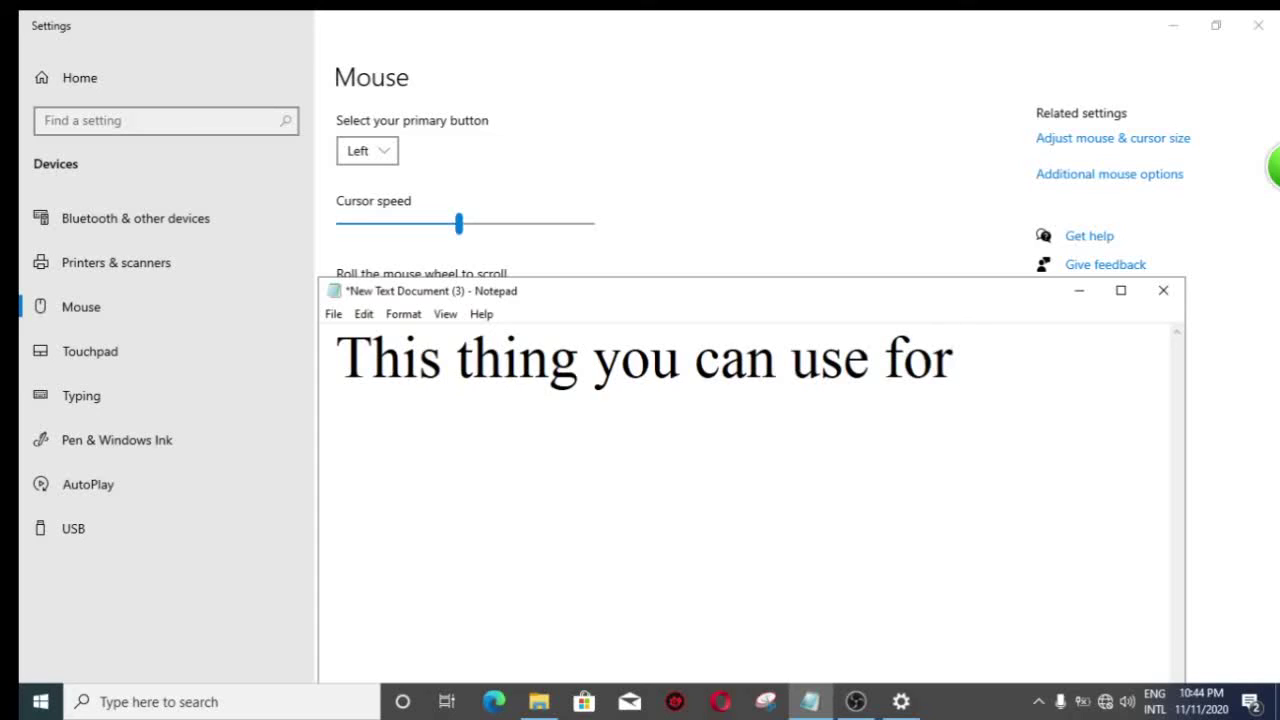
pyautogui.write('pre')
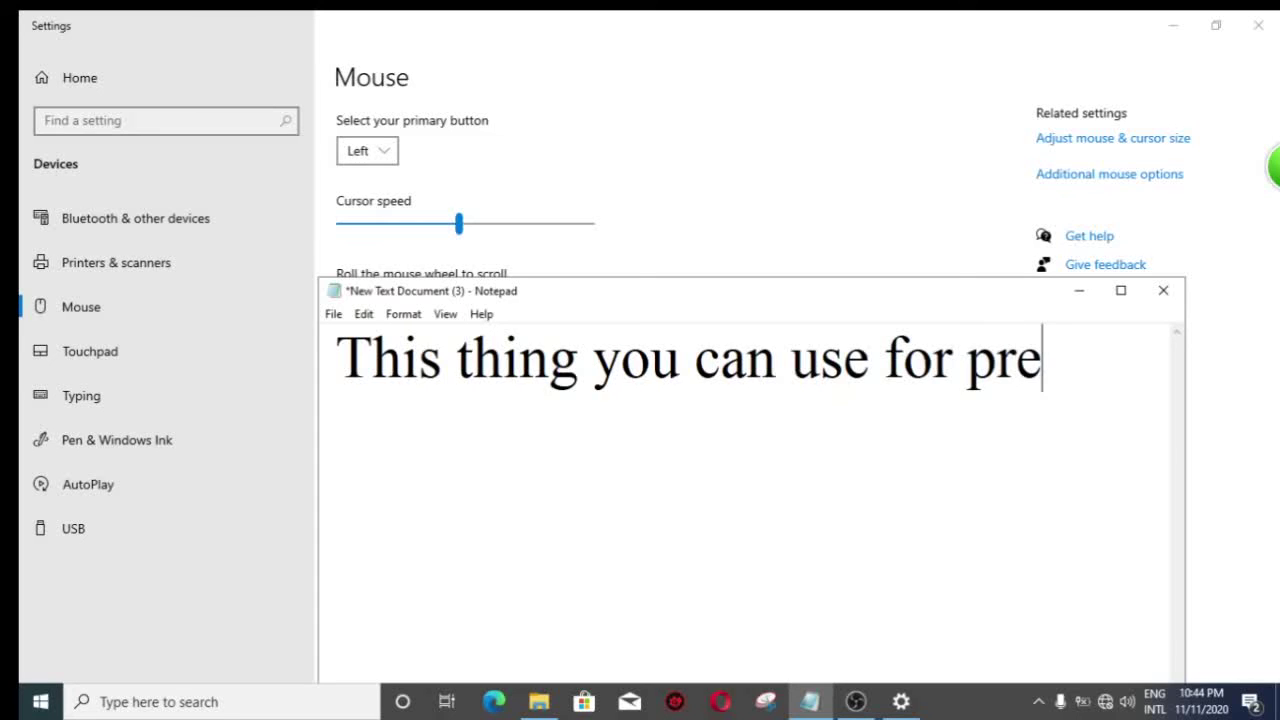
pyautogui.write('senta')
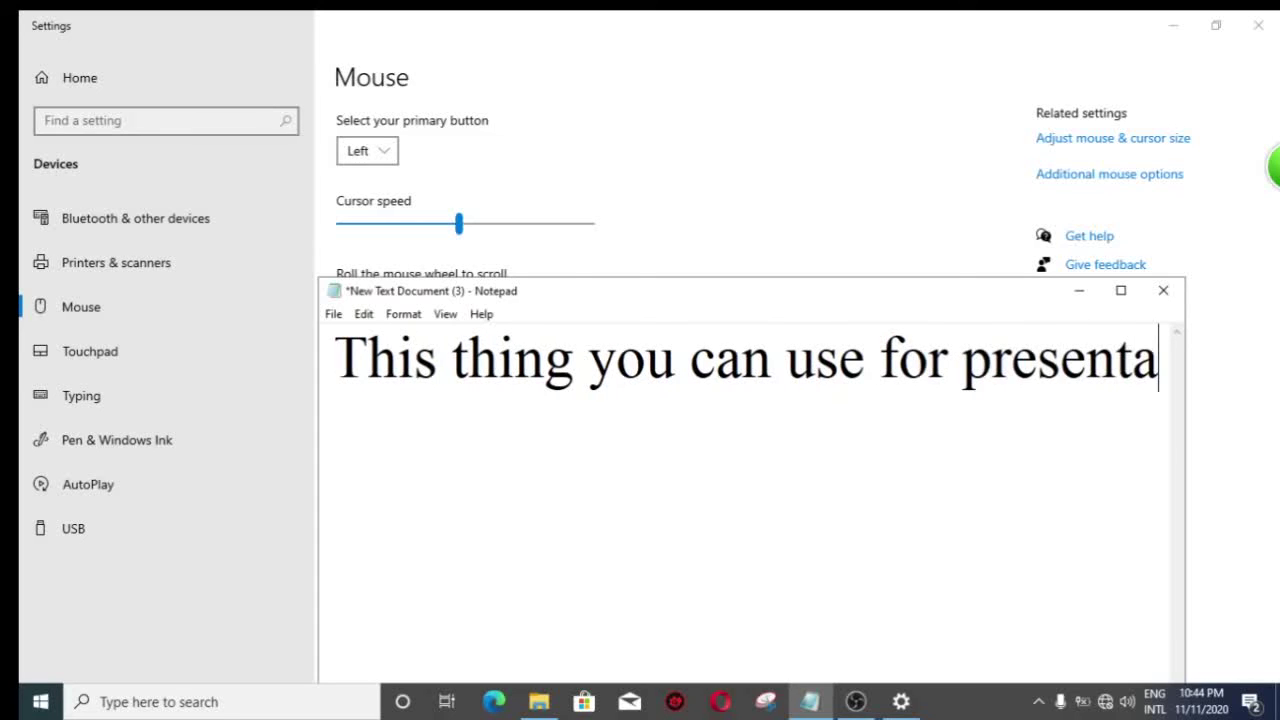
pyautogui.write('tion')
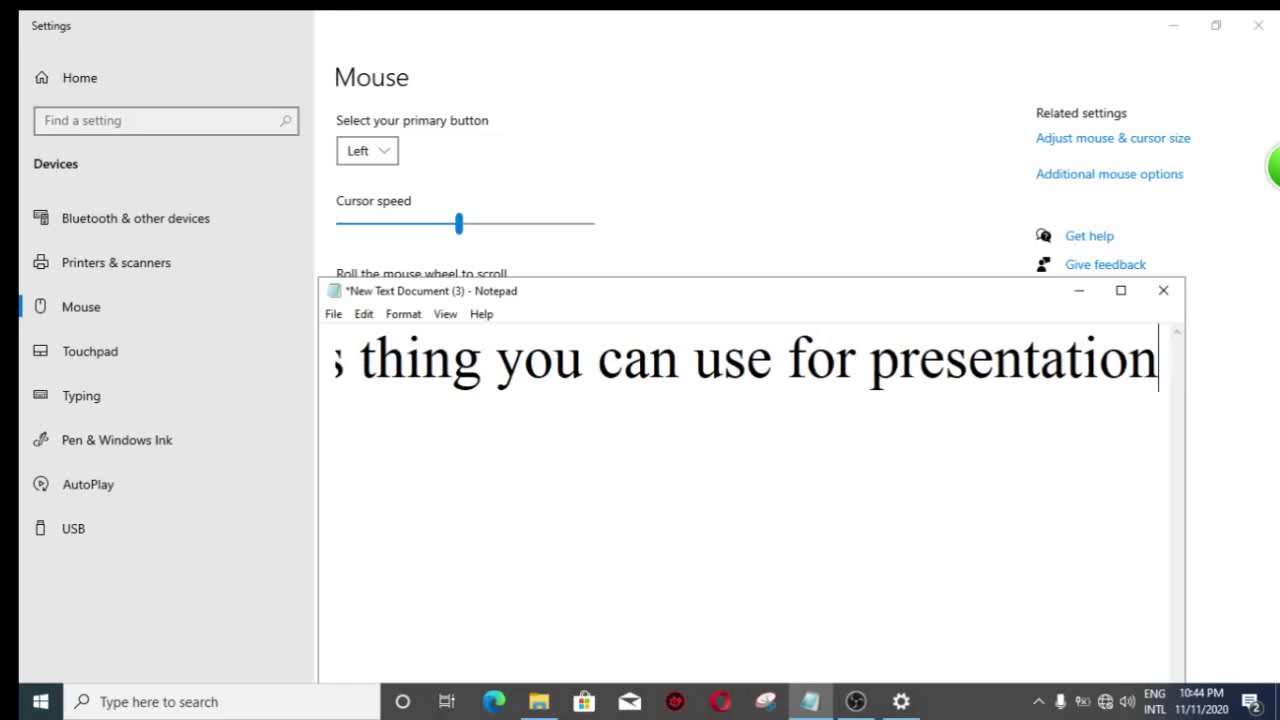
# - Add a second line below the presentation sentence reading "or more things."
pyautogui.press('Return')
pyautogui.write('or ')
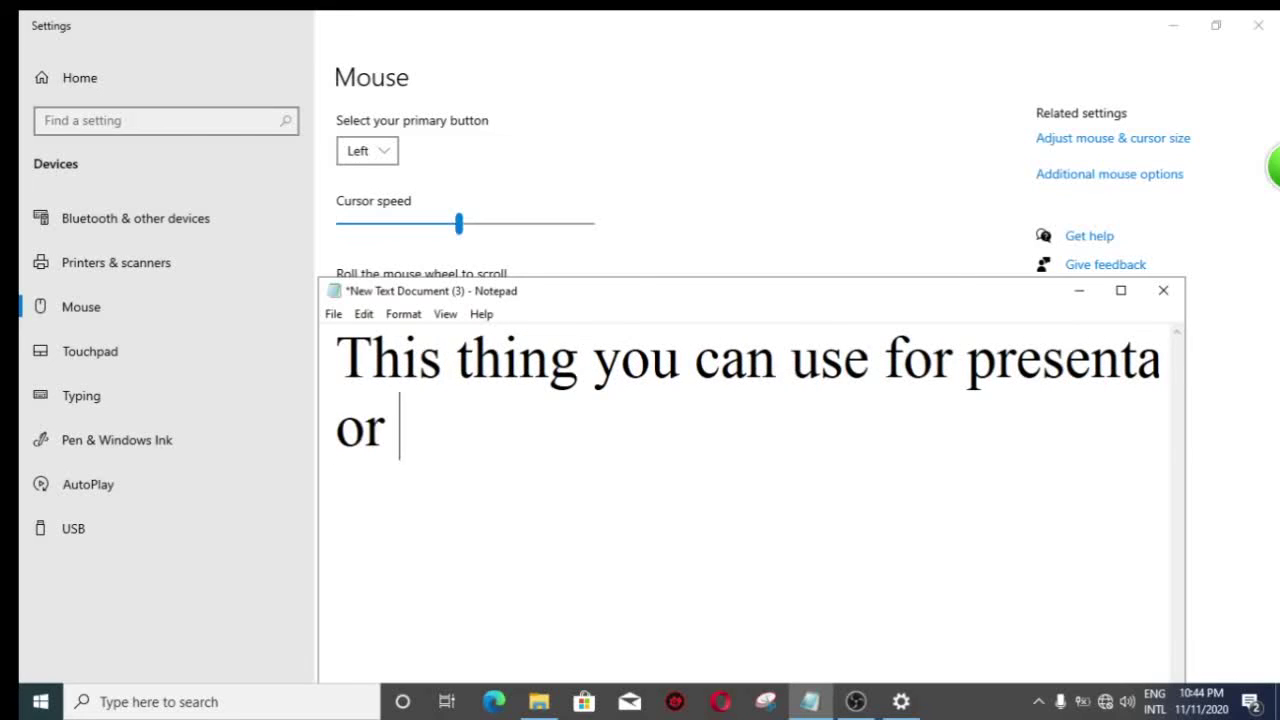
pyautogui.write('more ')
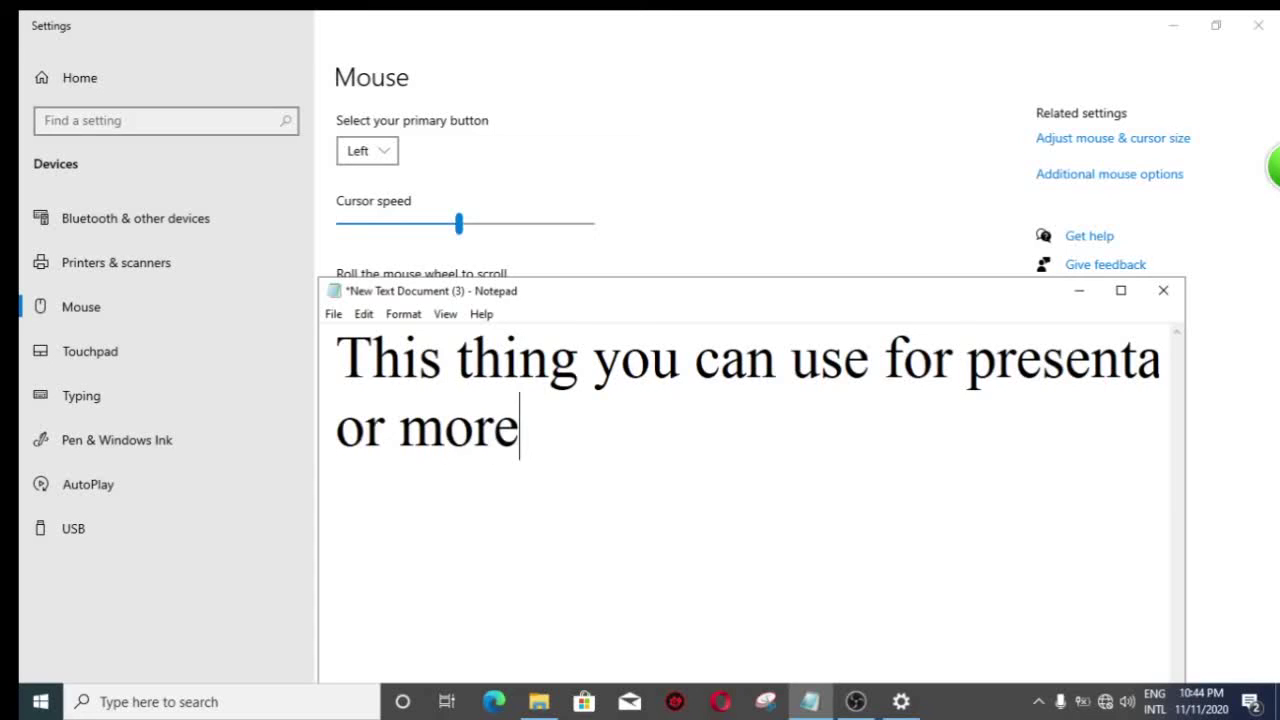
pyautogui.write('things.')
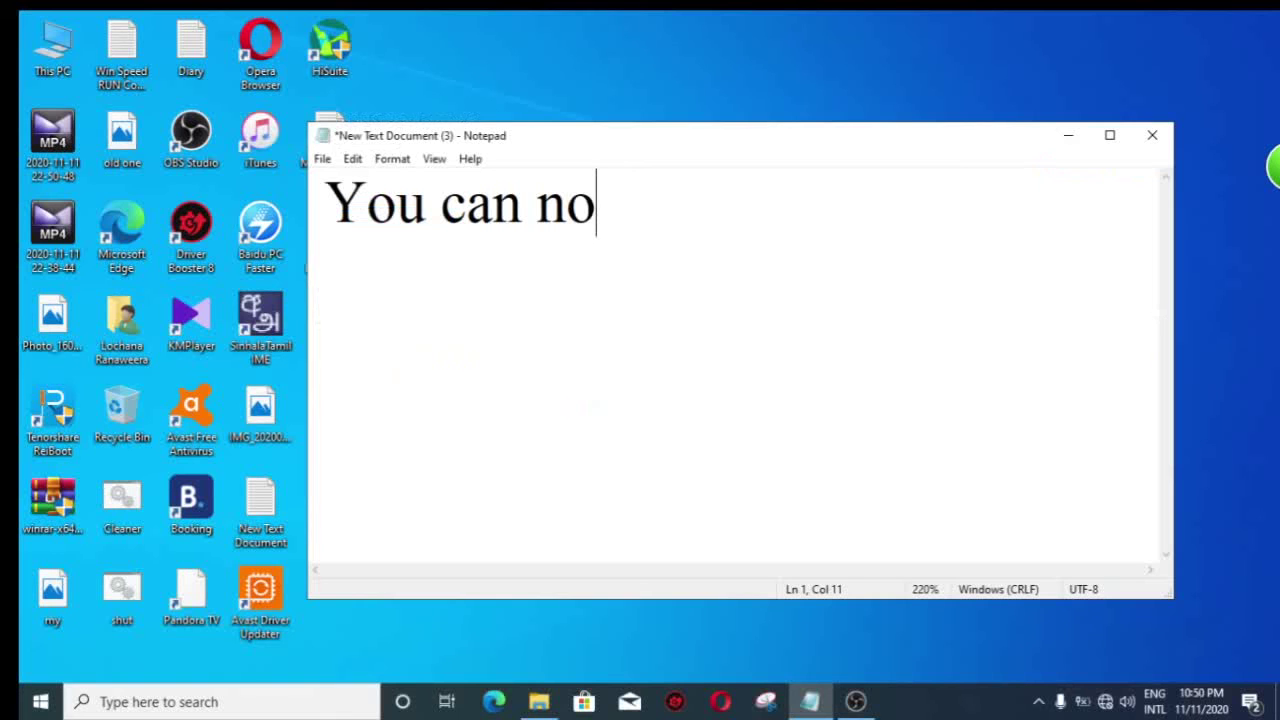
# - Complete the note's first line so that it reads "You can now subscribe and Press"
pyautogui.write('w ')
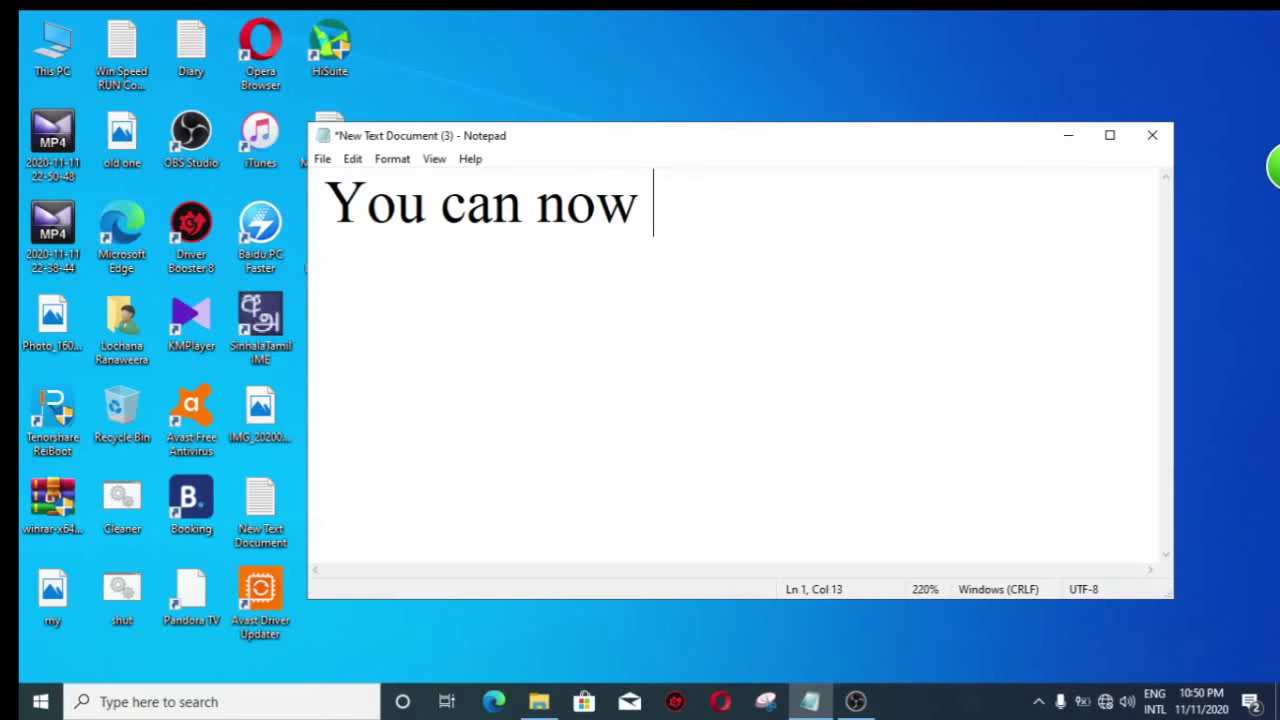
pyautogui.write('subsc')
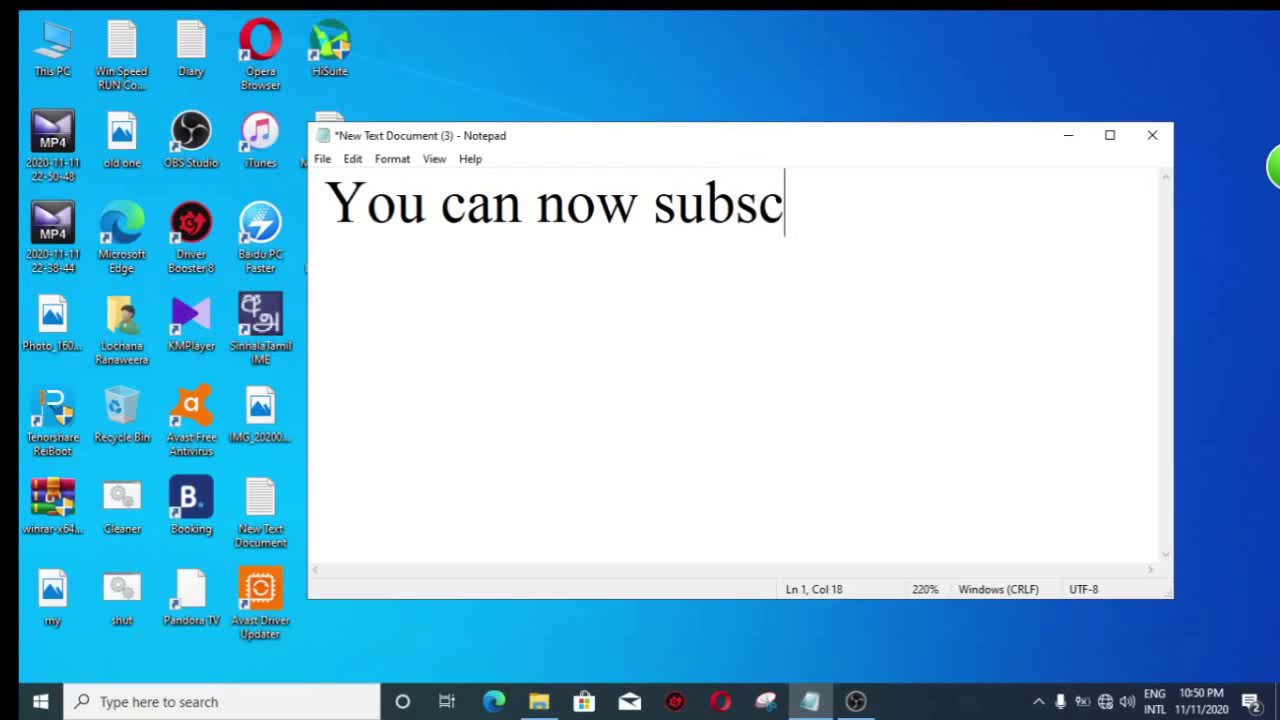
pyautogui.write('ribe ')
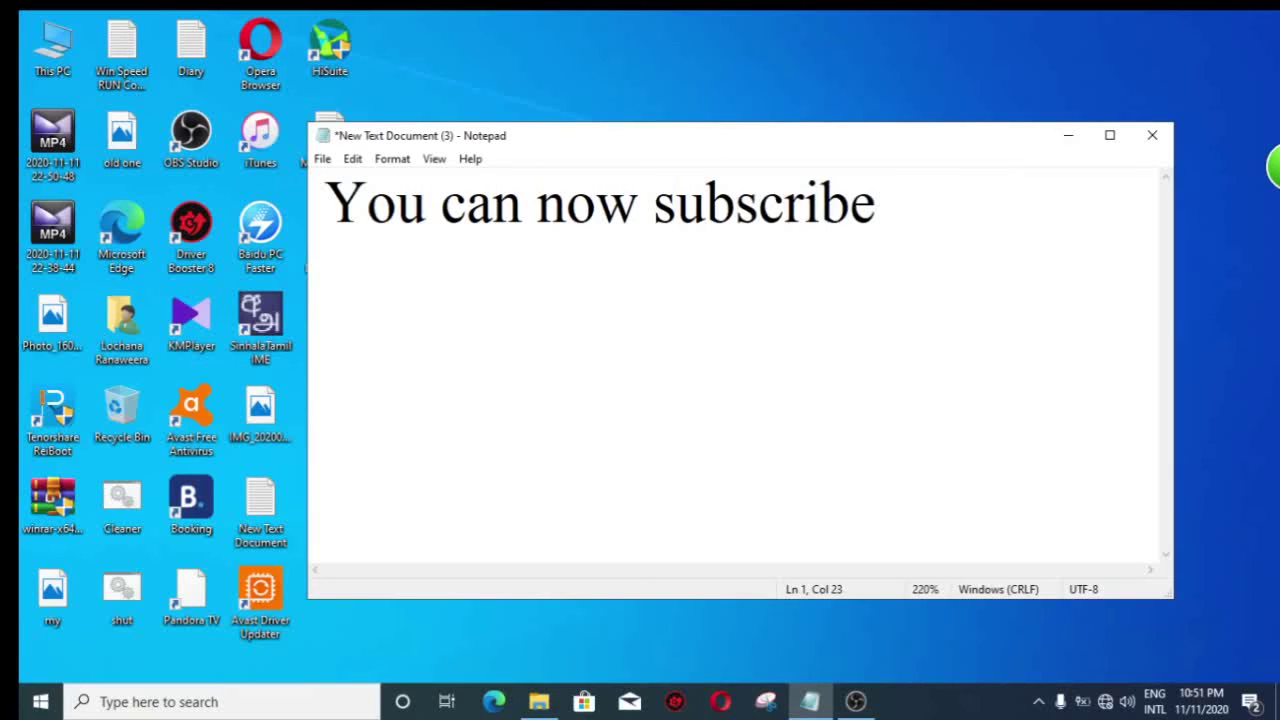
pyautogui.write('and ')
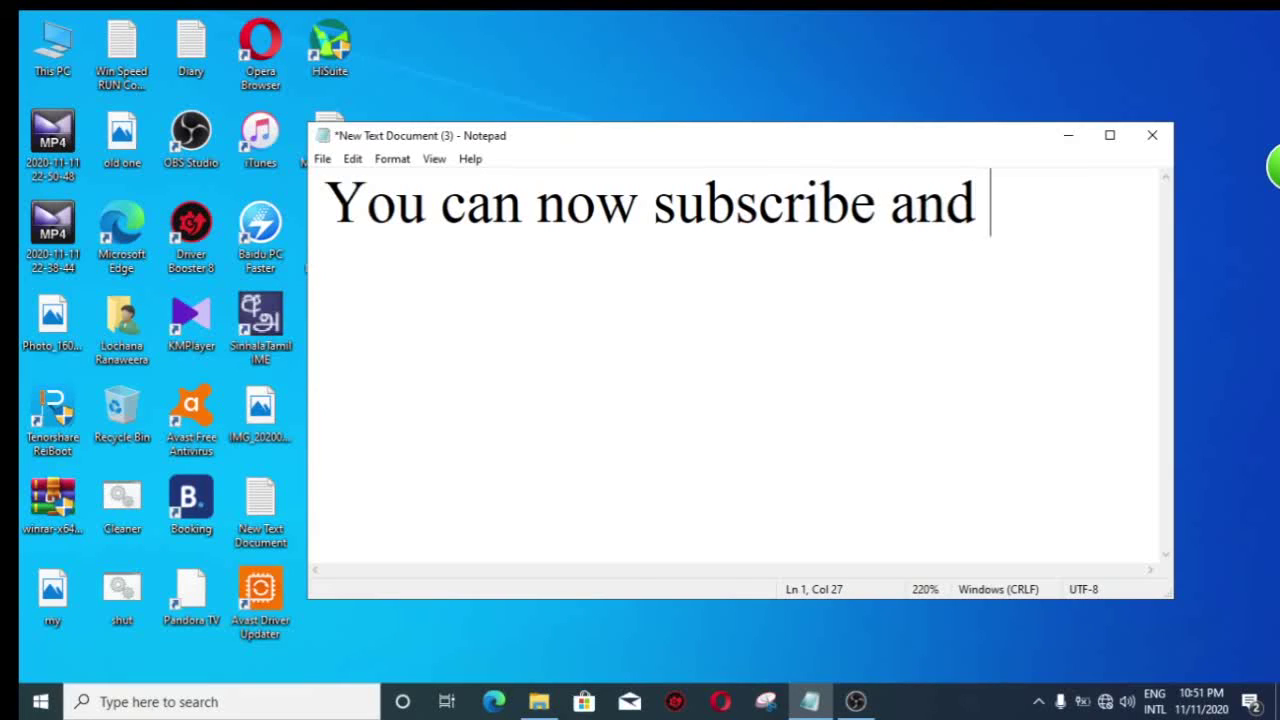
pyautogui.write('P')
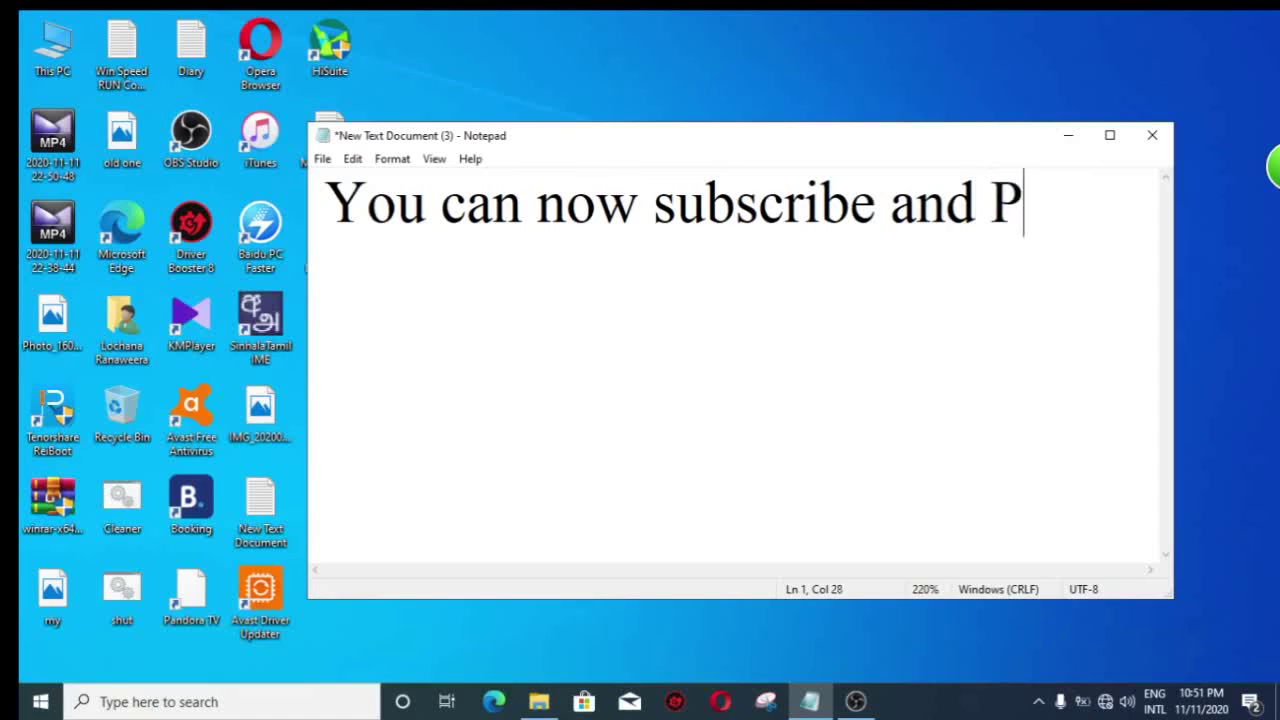
pyautogui.write('ress')
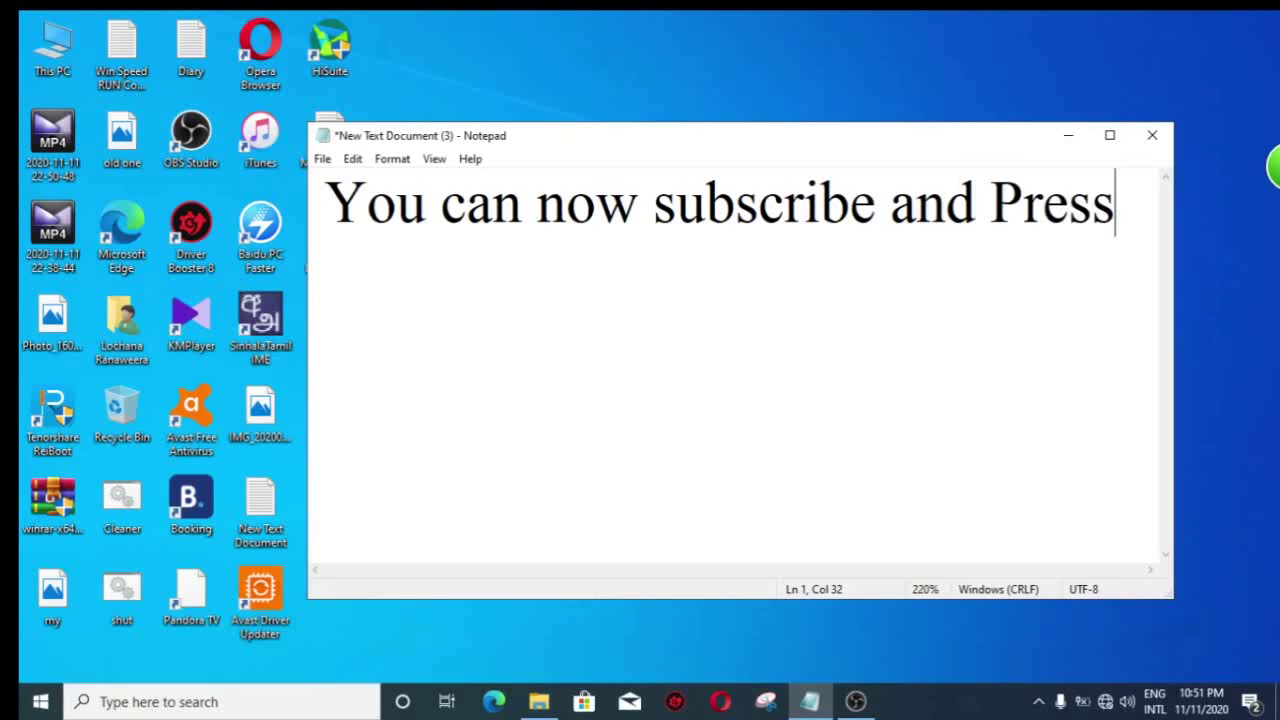
# - Add a second line below the subscribe sentence reading "Bell icon"
pyautogui.press('Return')
pyautogui.write('Bel')
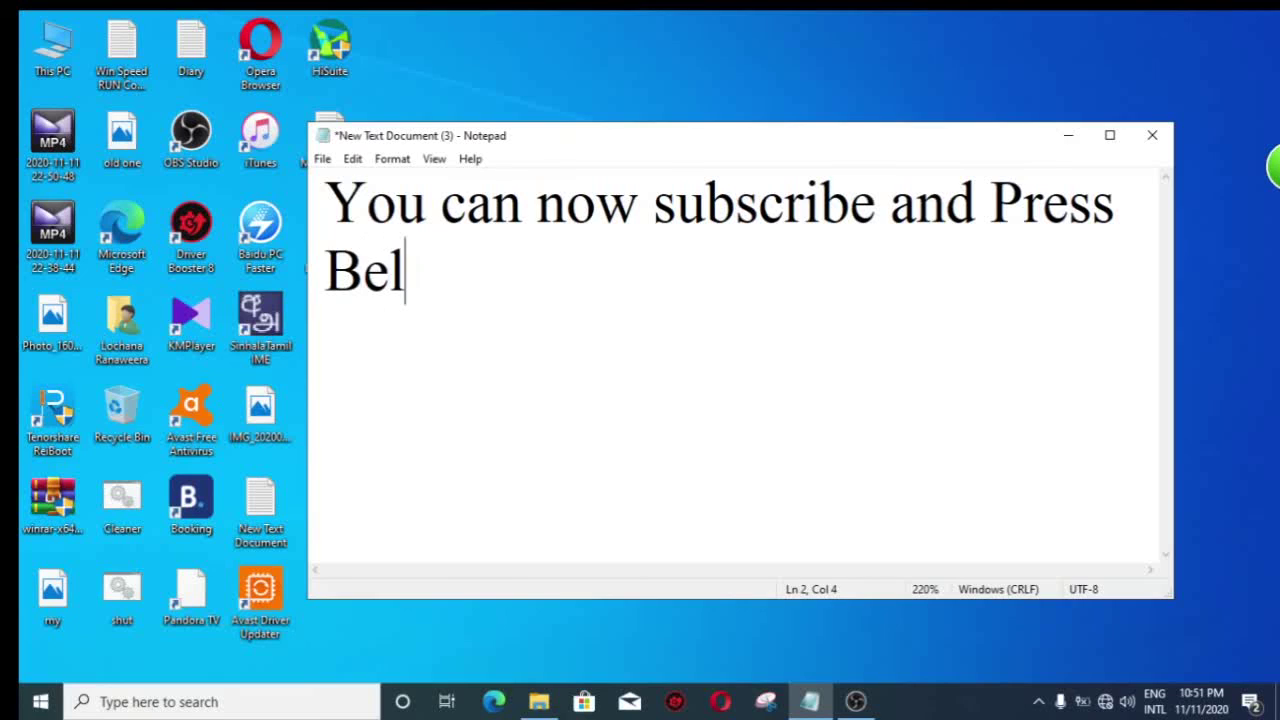
pyautogui.write('l ico')
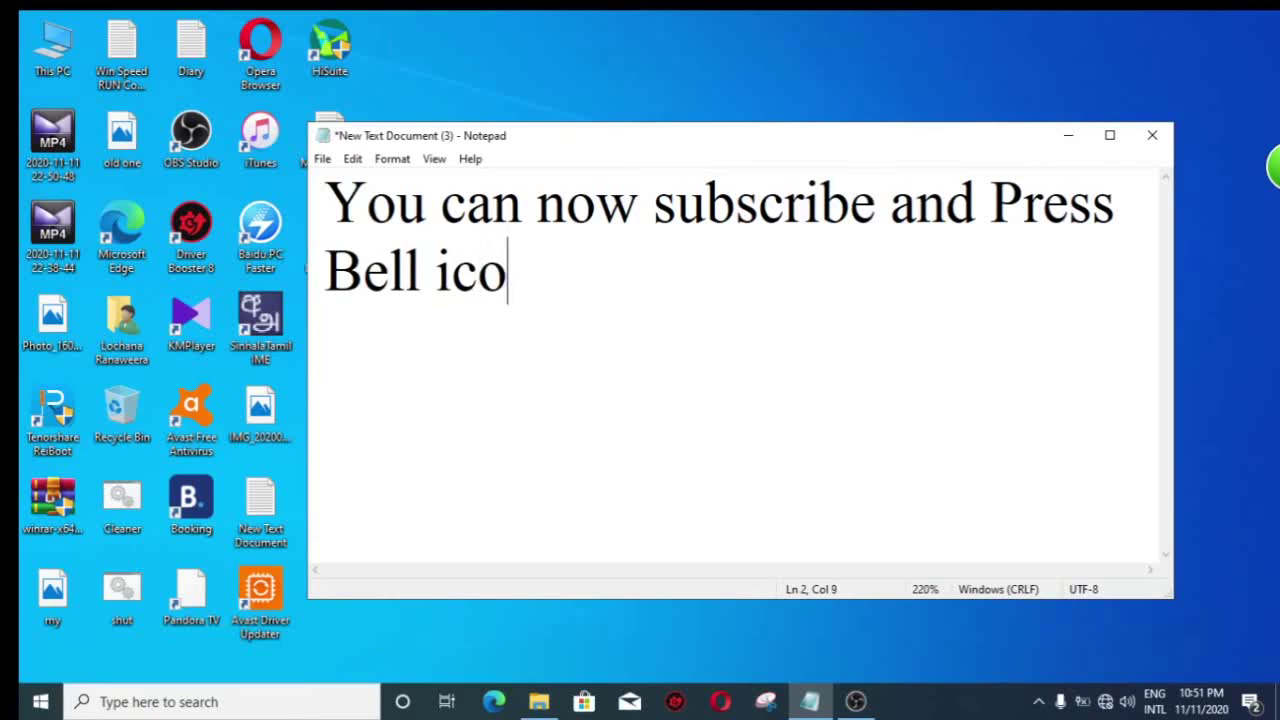
pyautogui.write('n')
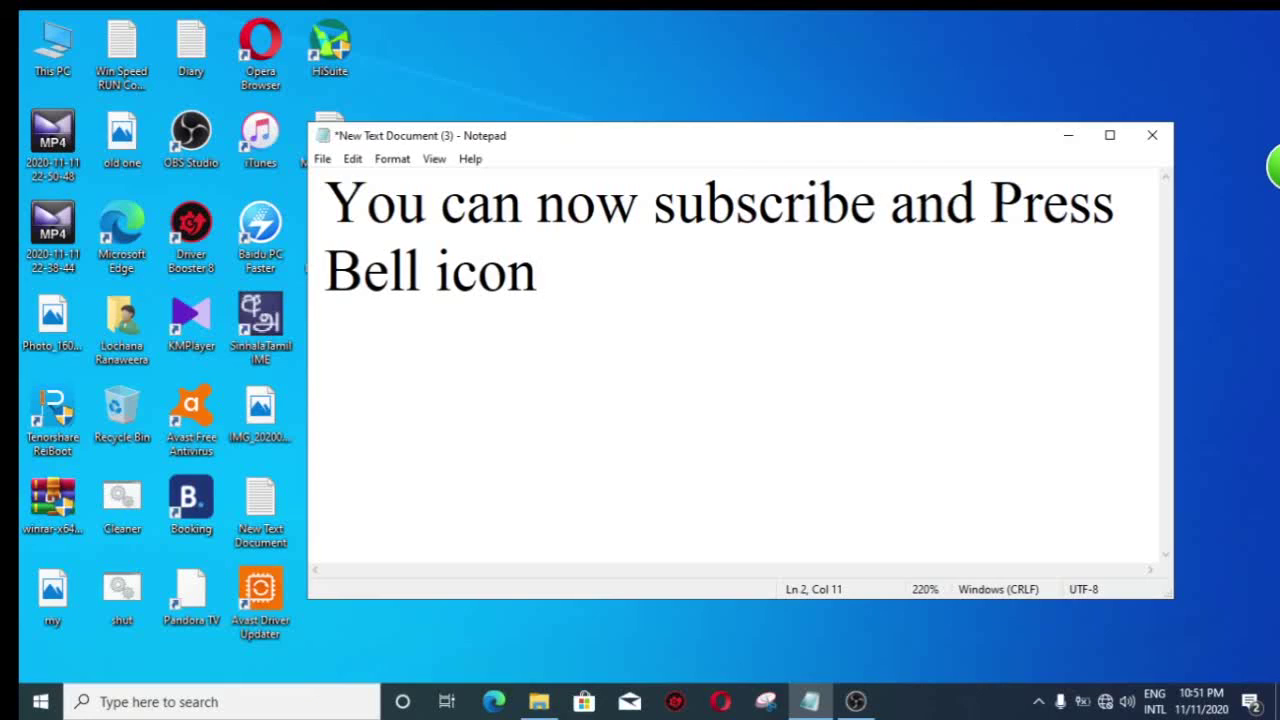
pyautogui.write(' A')
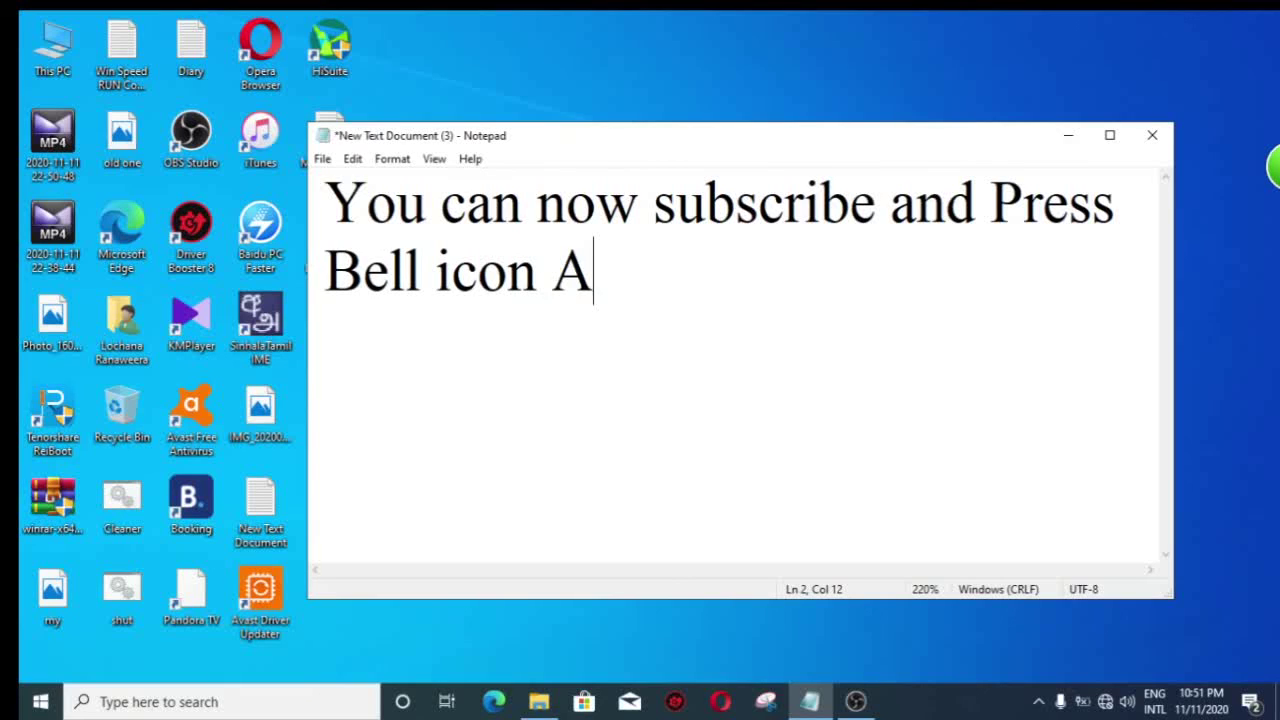
pyautogui.press('BackSpace')
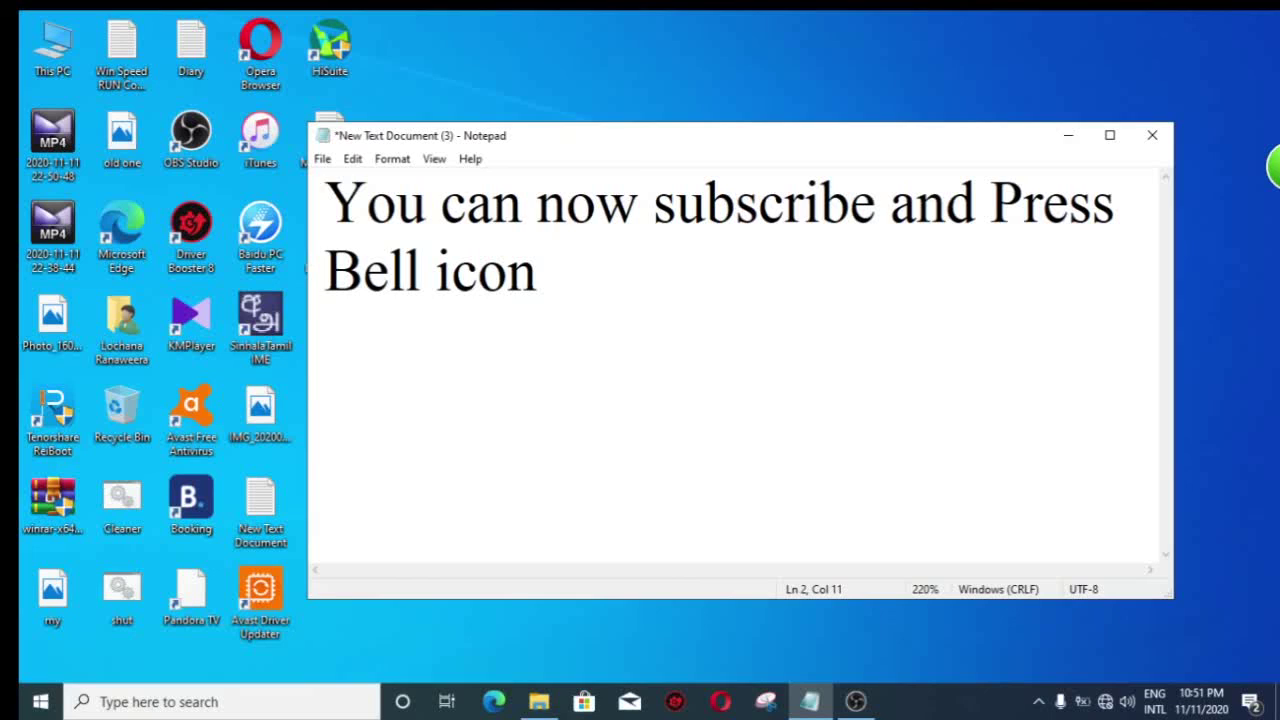
# - Clear the note and write "Please subscribe" as its new text
pyautogui.hotkey('ctrl', 'a')
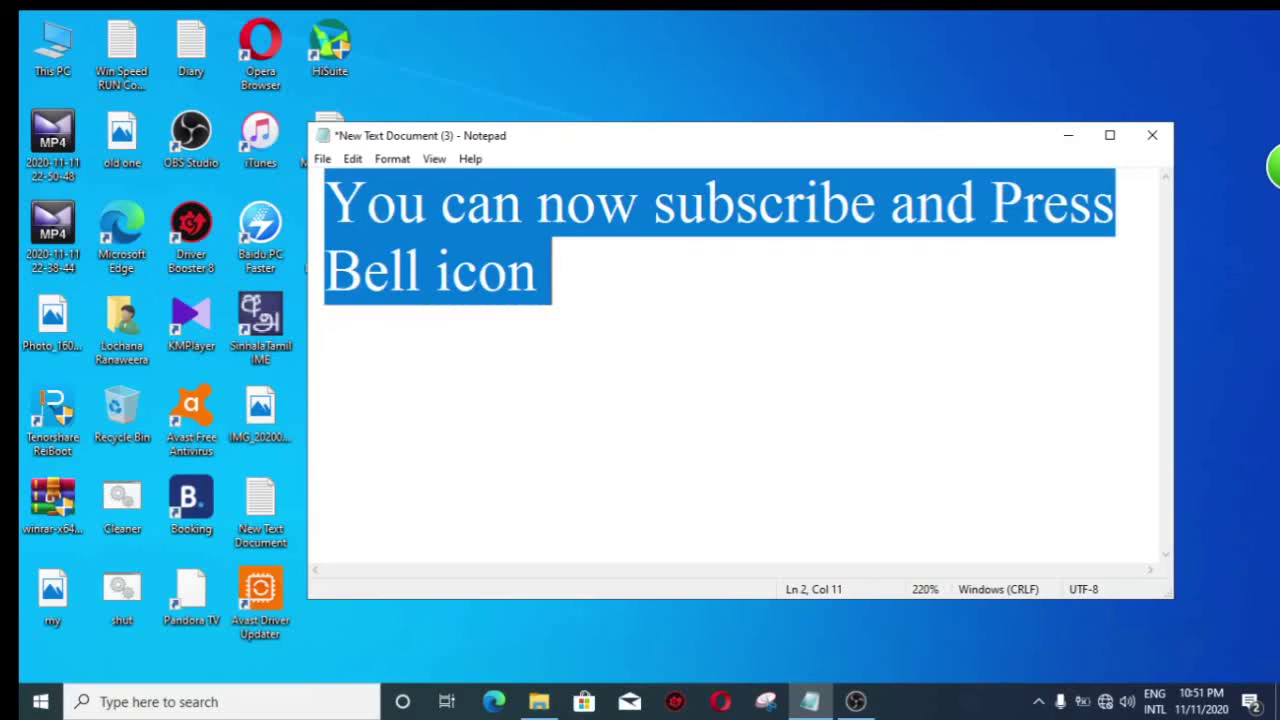
pyautogui.press('BackSpace')
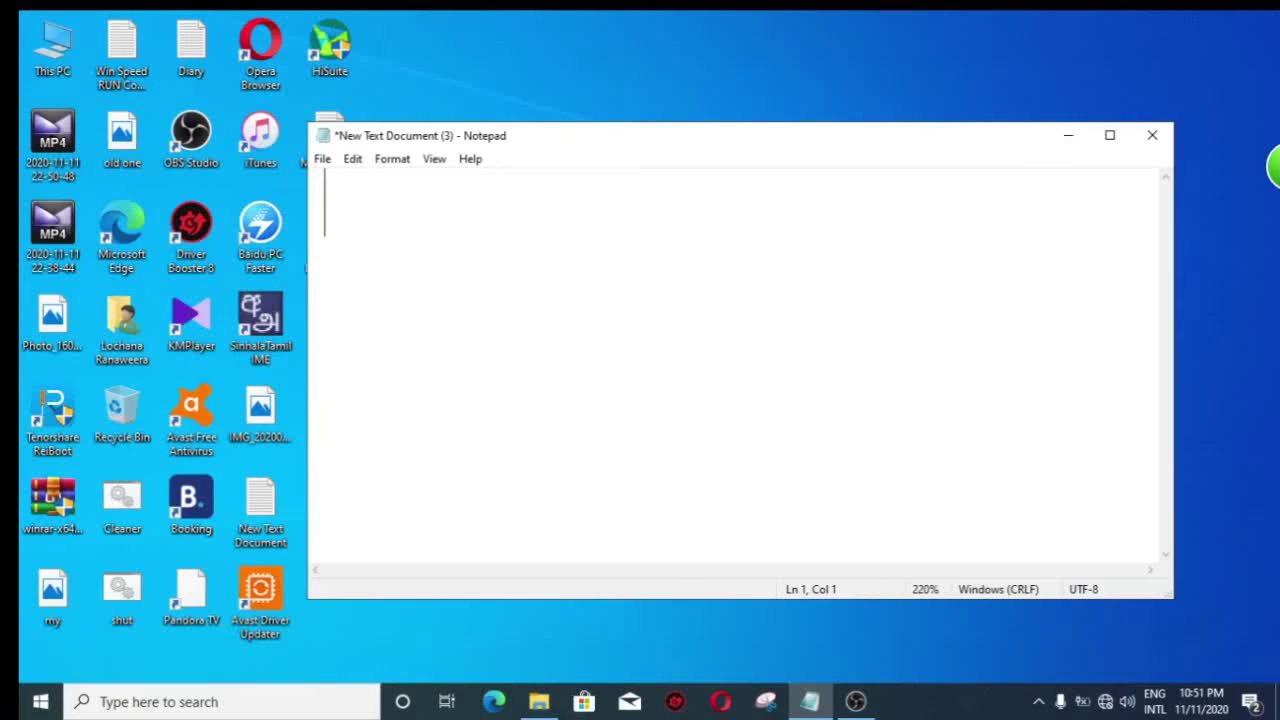
pyautogui.write('Plea')
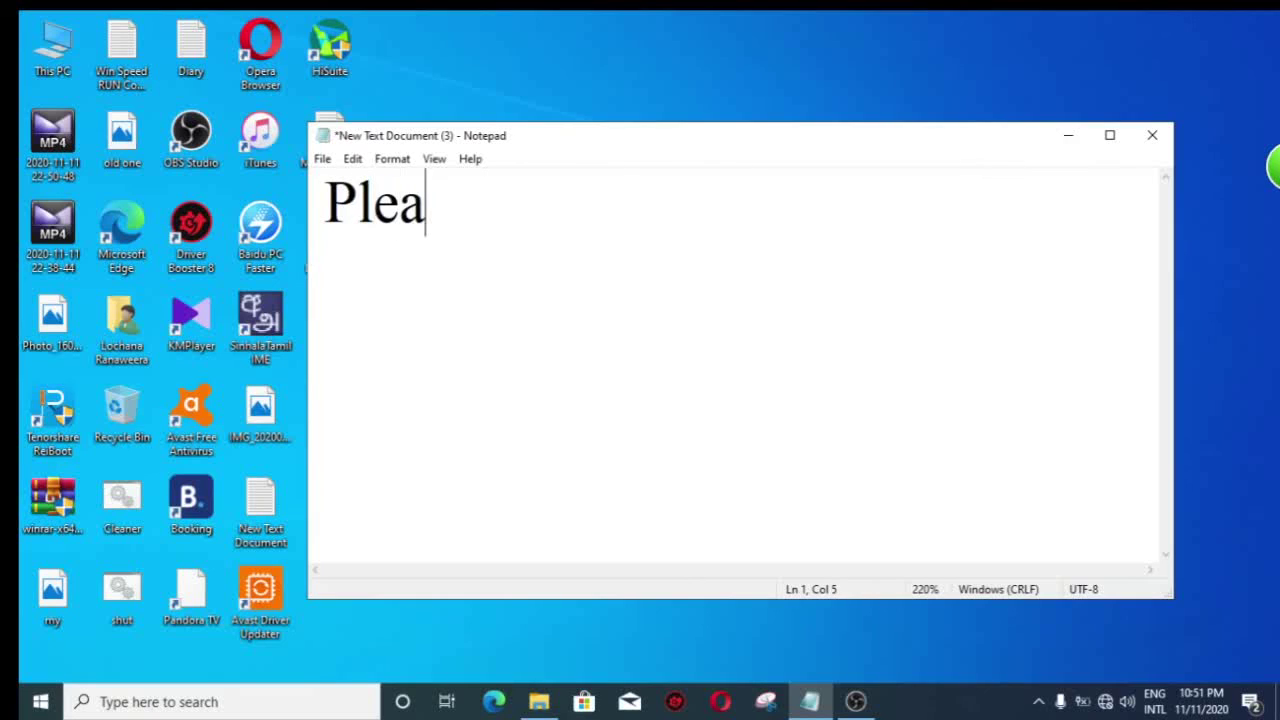
pyautogui.write('se su')
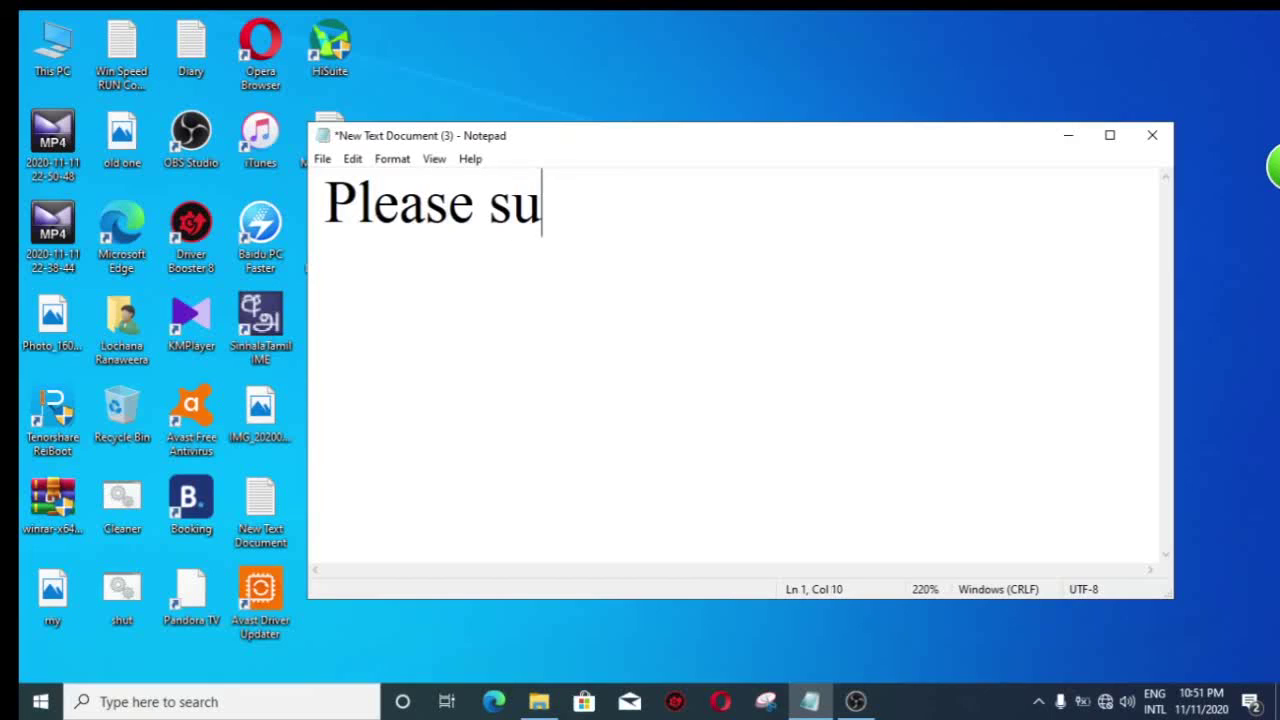
pyautogui.write('bscr')
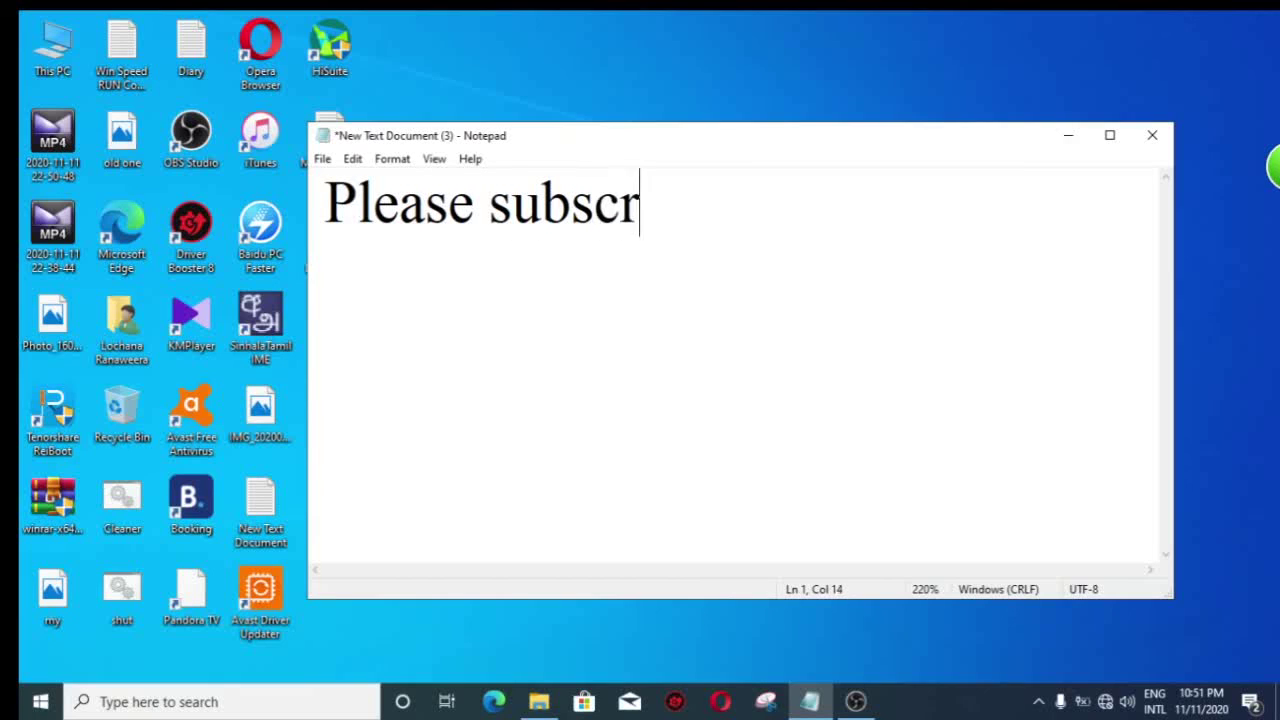
pyautogui.write('ibe')
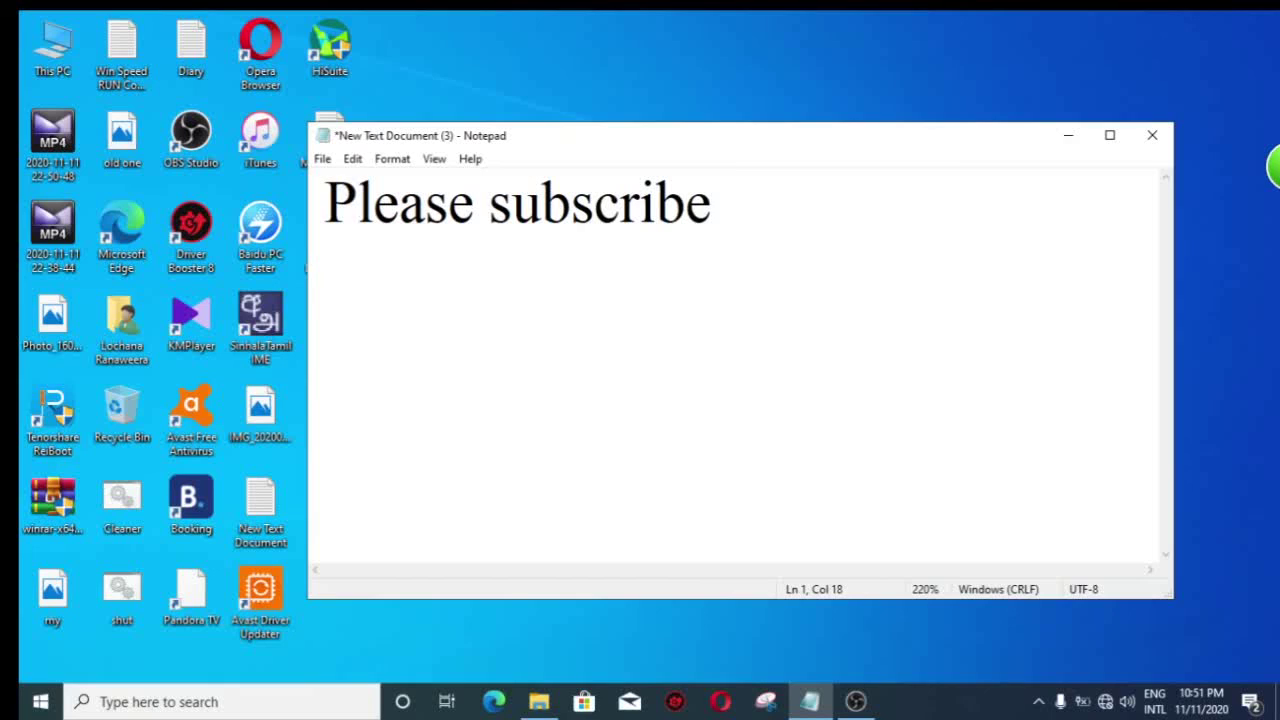
# - Switch the input language to Sinhala and add "සුමිතුරු මිතුරෝ" after "Please subscribe" on the same line
pyautogui.press('super+space')
pyautogui.write('සුමි')
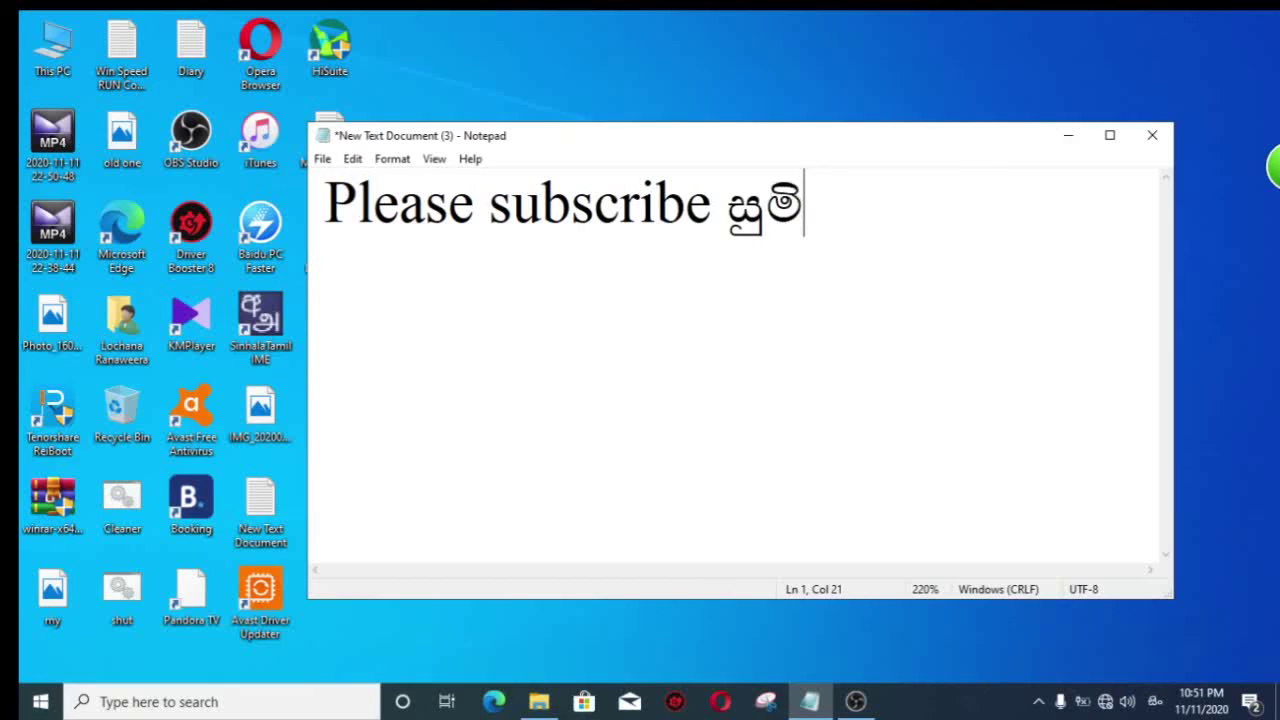
pyautogui.write('තු')
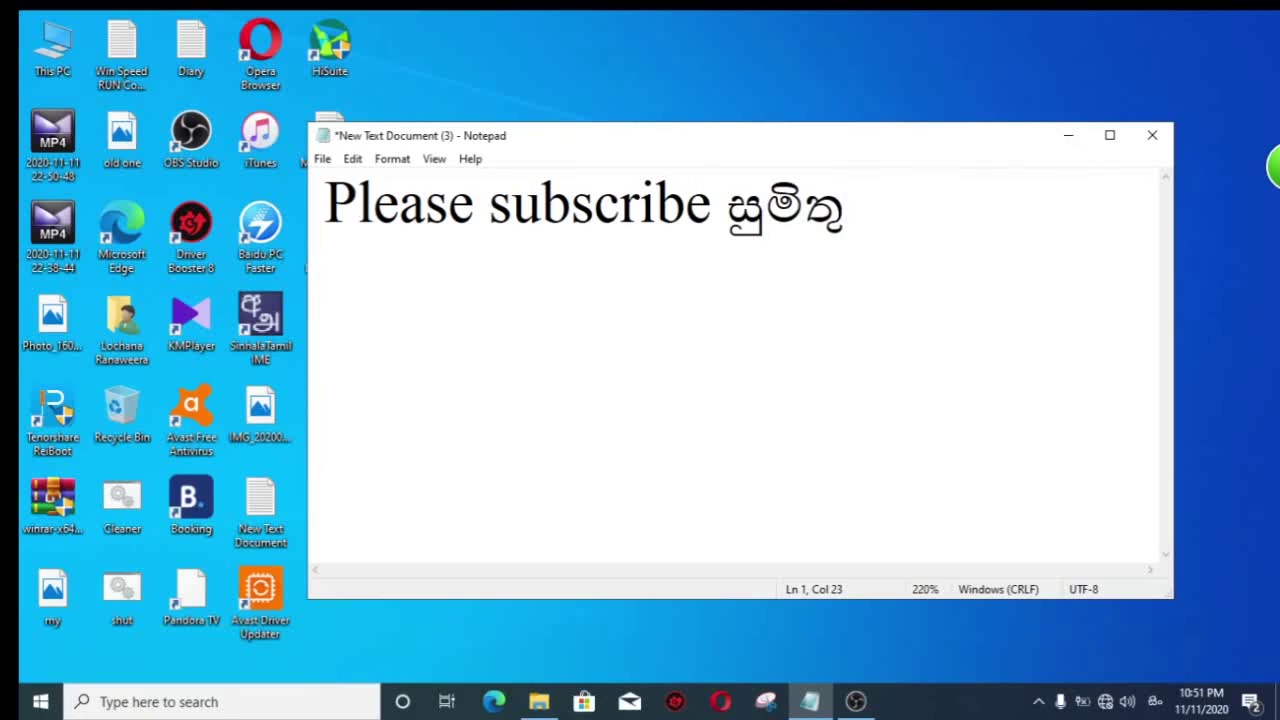
pyautogui.write('රු ')
pyautogui.write('මිතු')
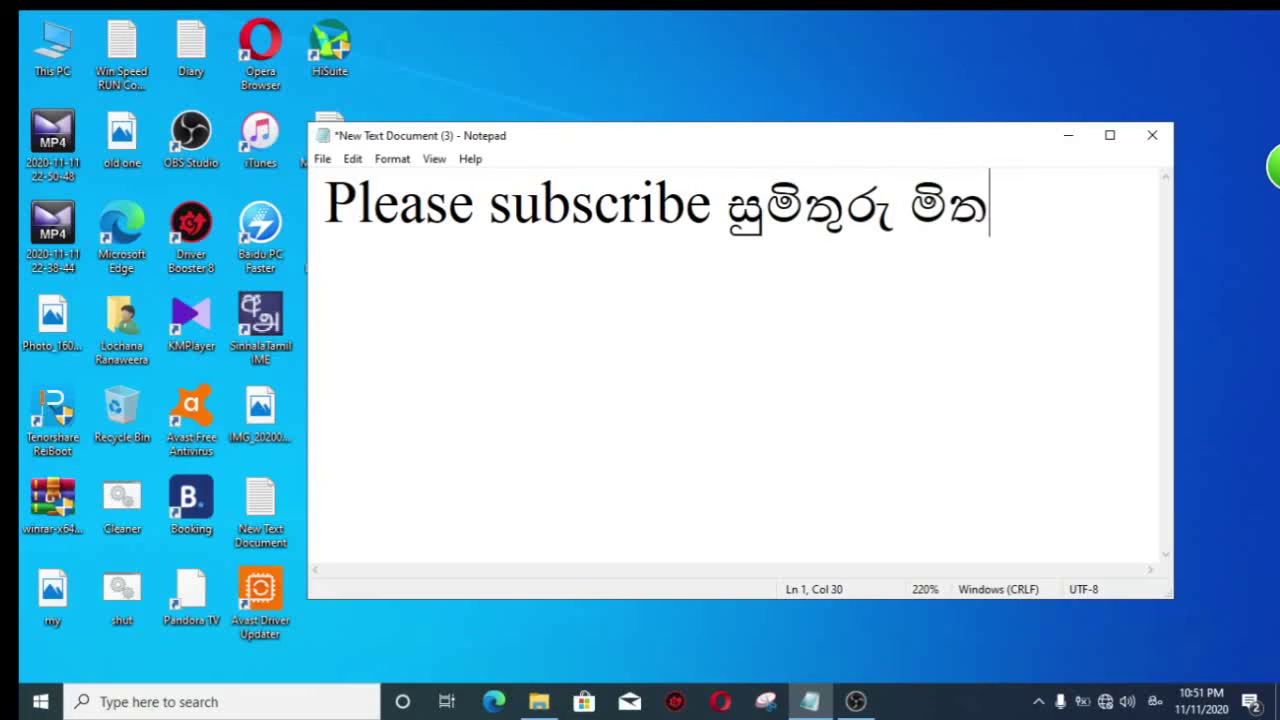
pyautogui.write('රො')
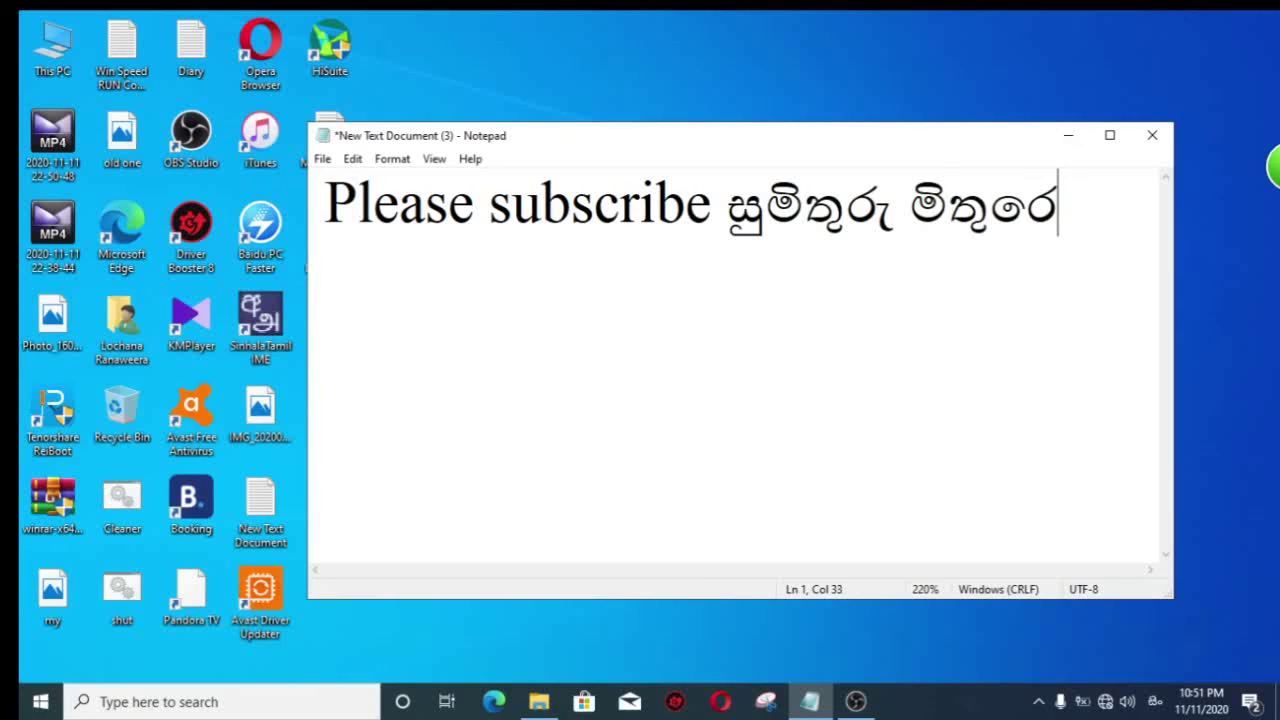
pyautogui.write('්')
# - Clear the note, switch the input language back to English and write "Good Bye Friend." as the new text
pyautogui.hotkey('ctrl', 'a')
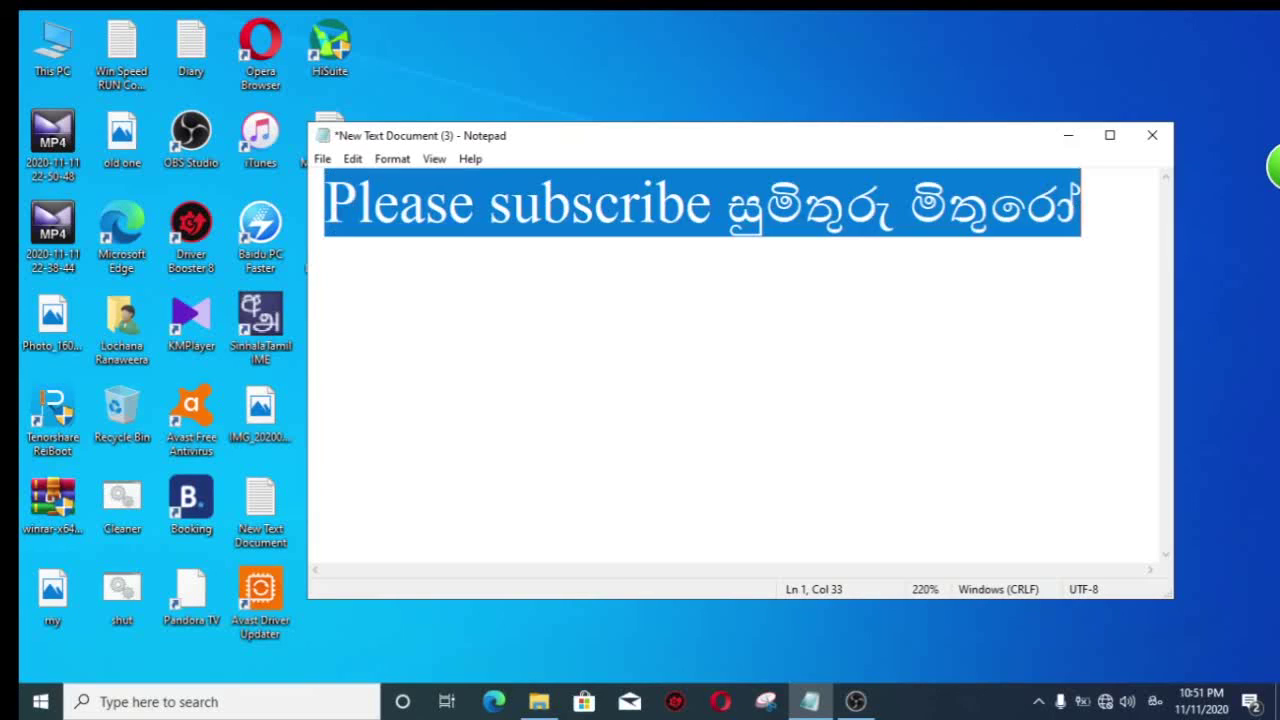
pyautogui.press('BackSpace')
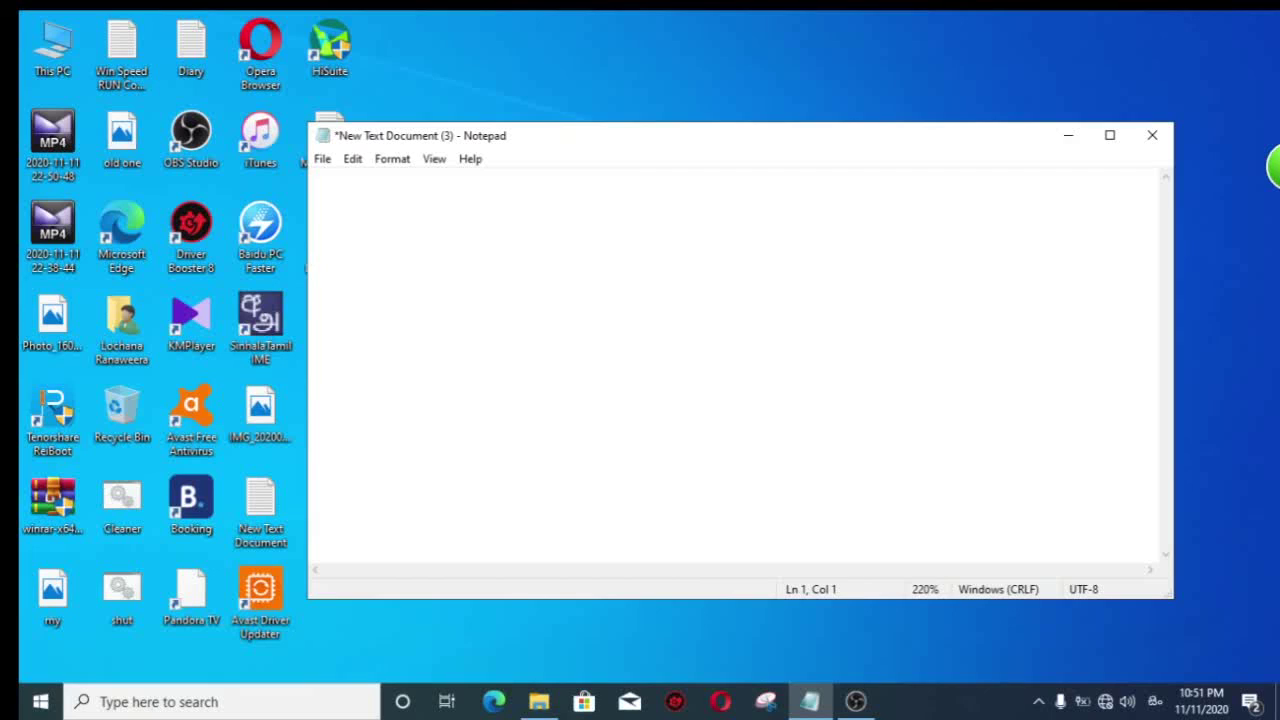
pyautogui.write('ඨ')
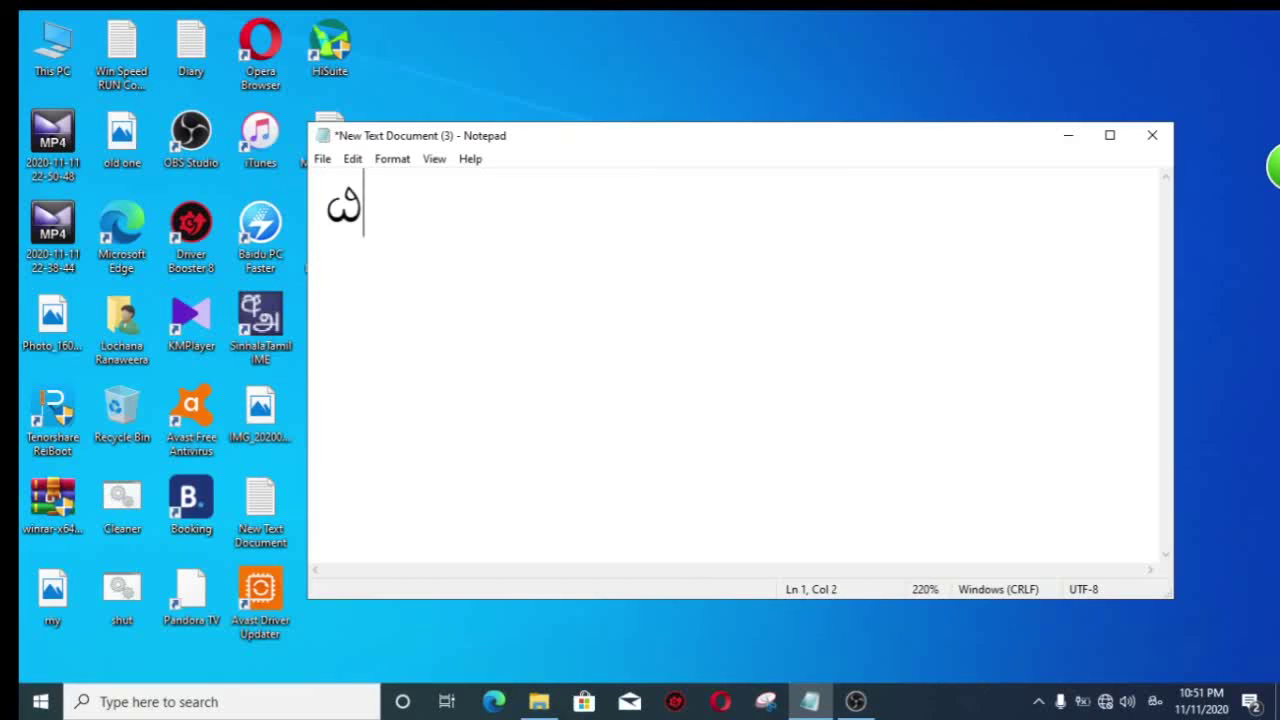
pyautogui.press('BackSpace')
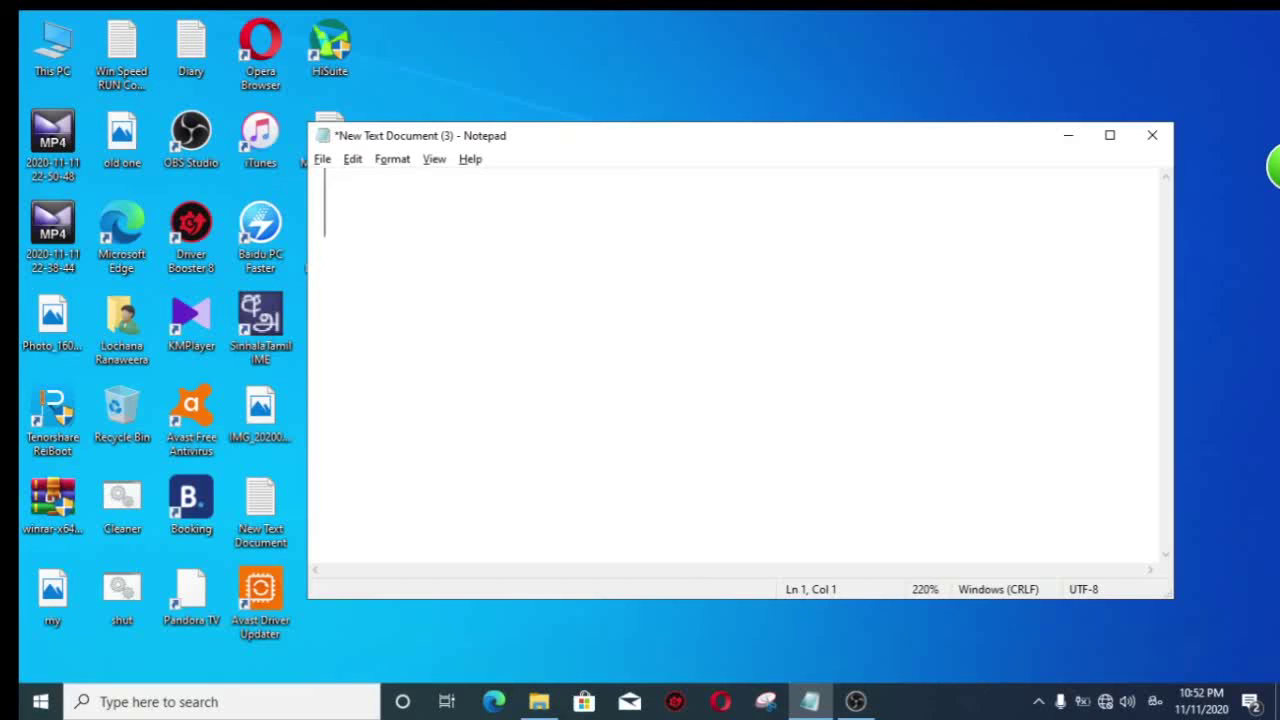
pyautogui.hotkey('alt', 'shift')
pyautogui.write('Good')
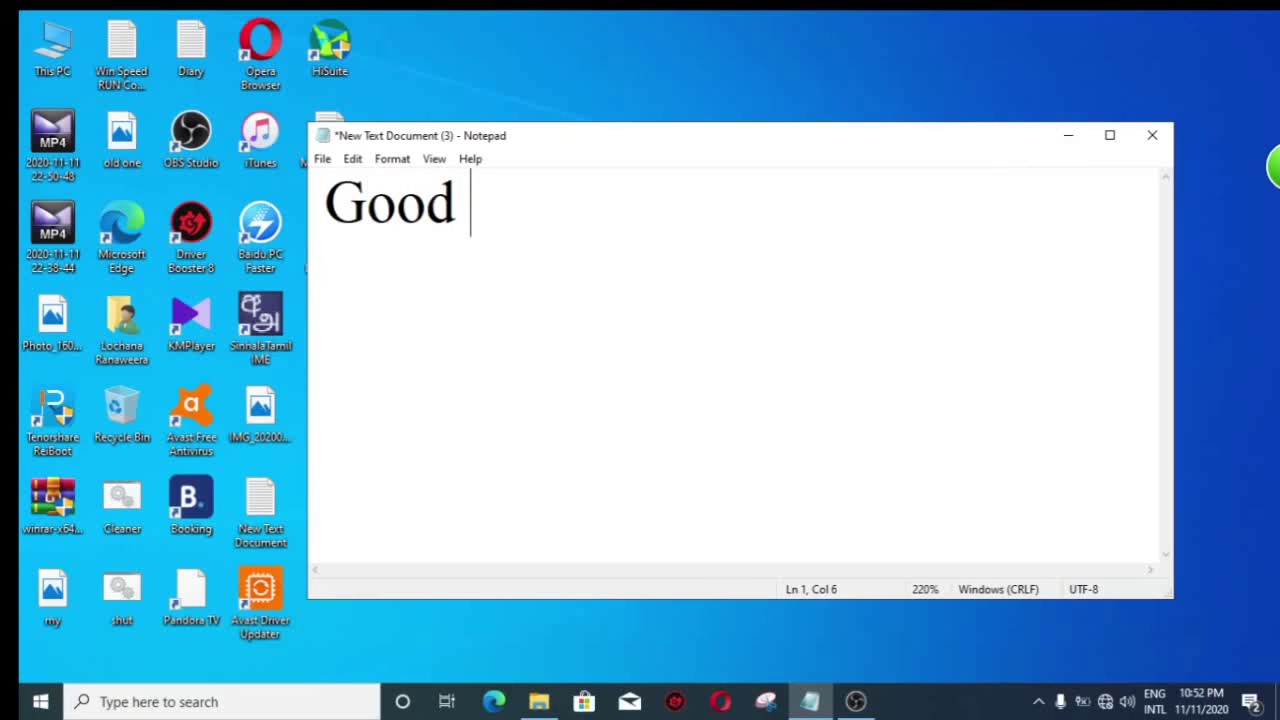
pyautogui.write(' Bye ')
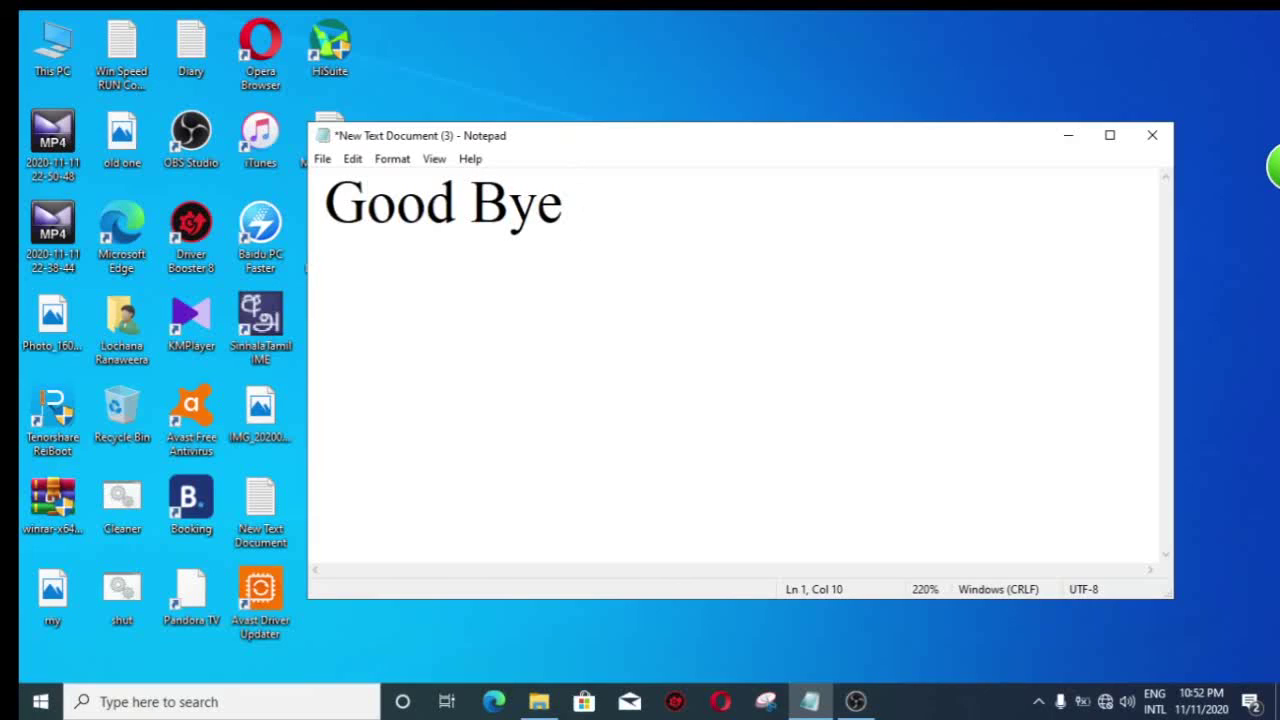
pyautogui.write('Frien')
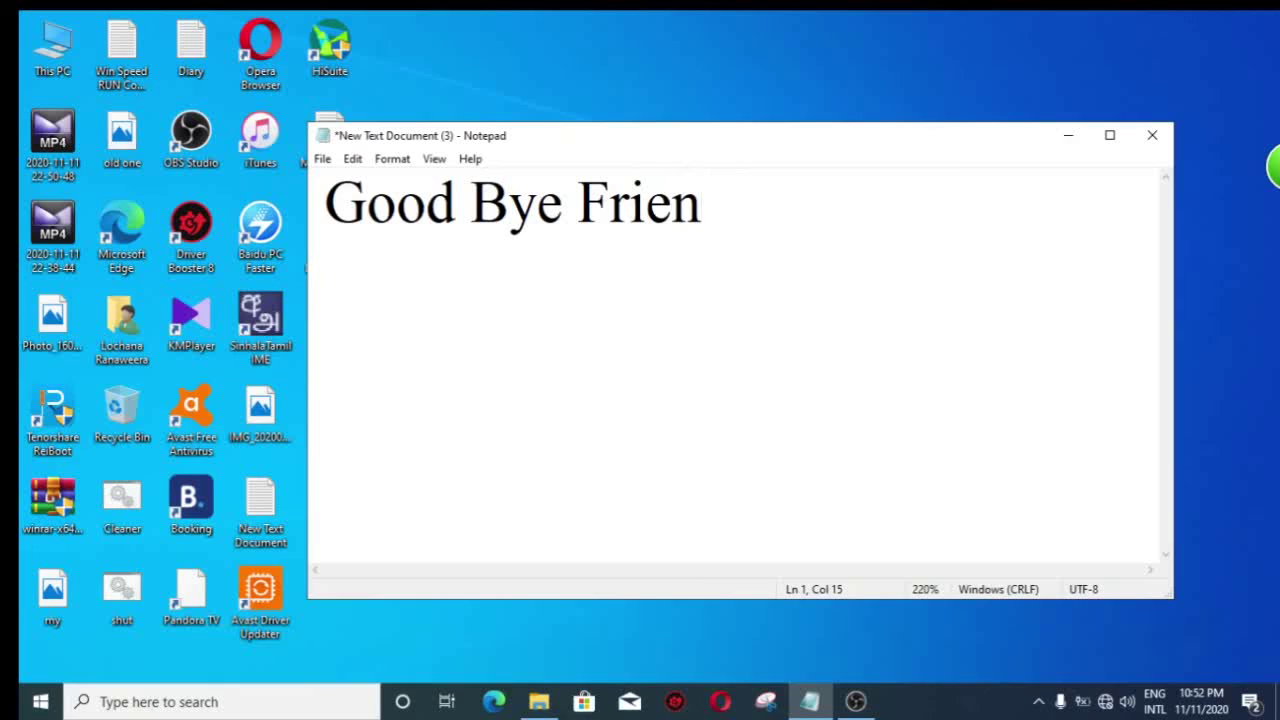
pyautogui.write('d.')
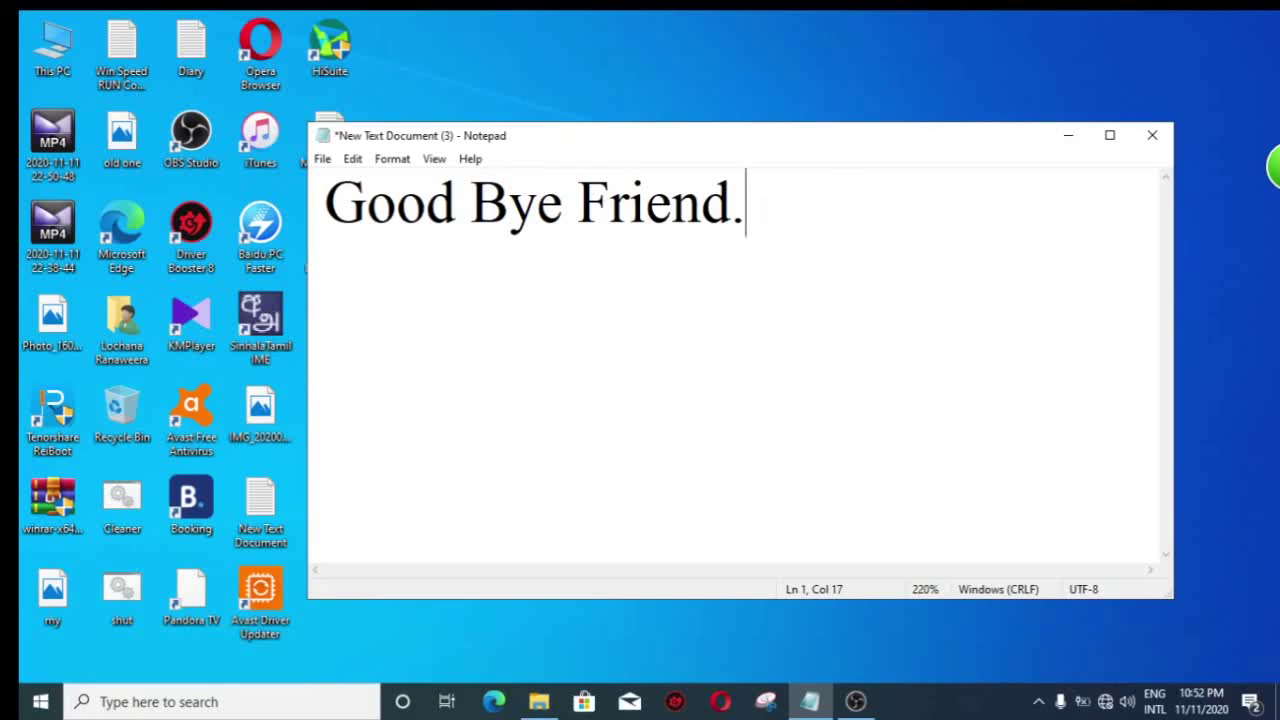